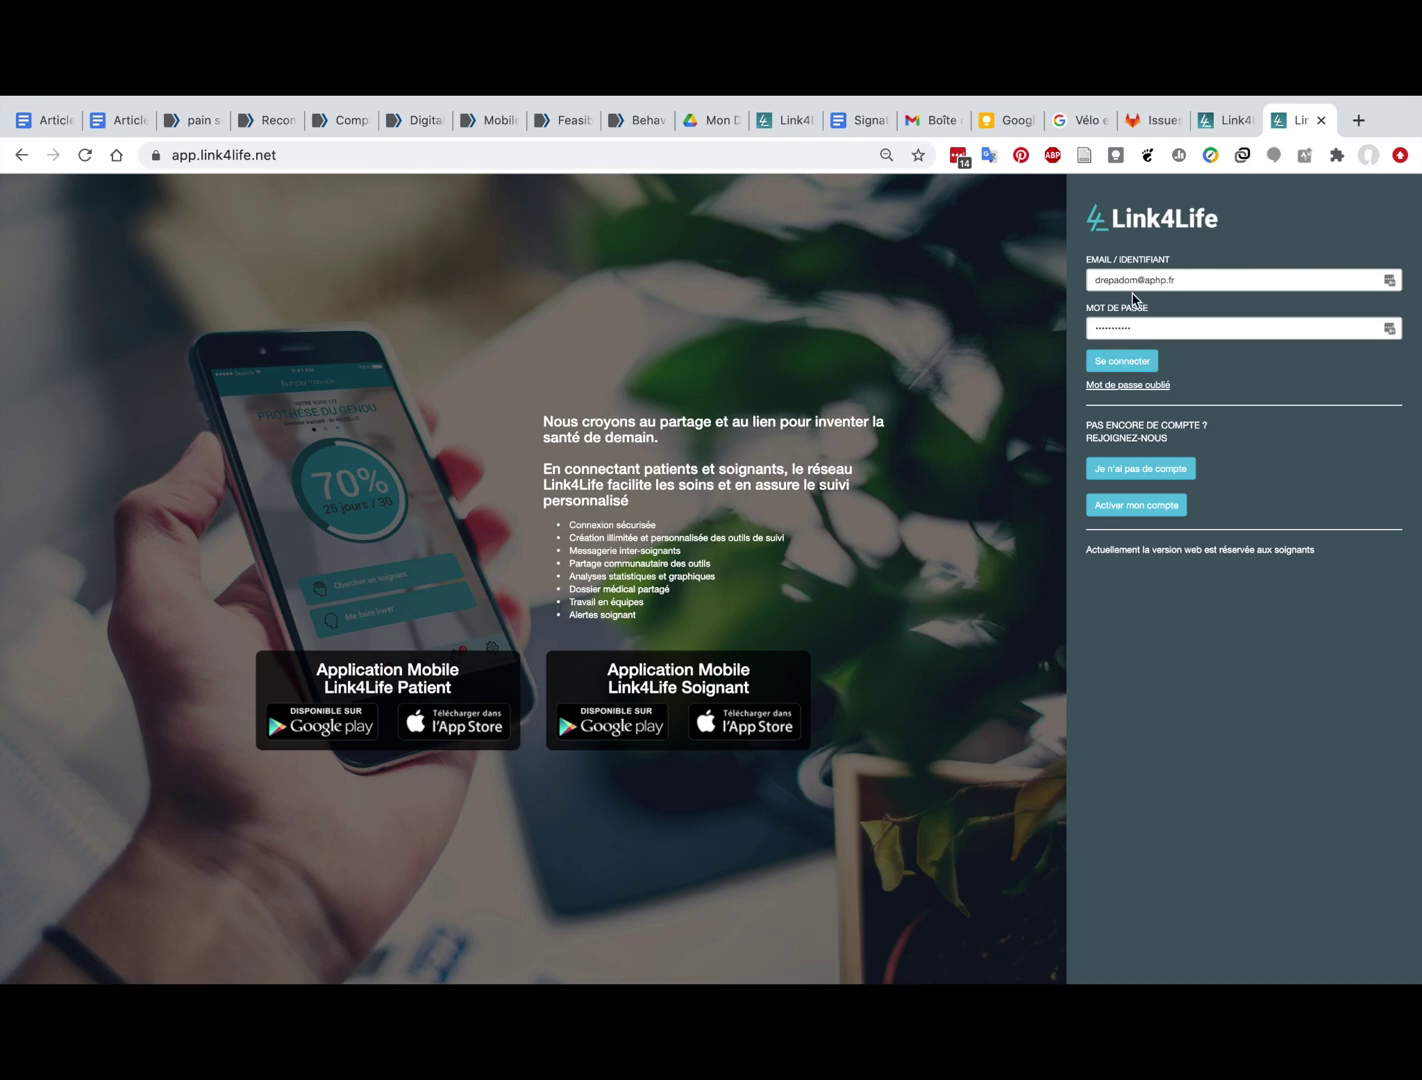
Step: Log in to Link4Life with the coordination centre's email and password
click(1118, 365)
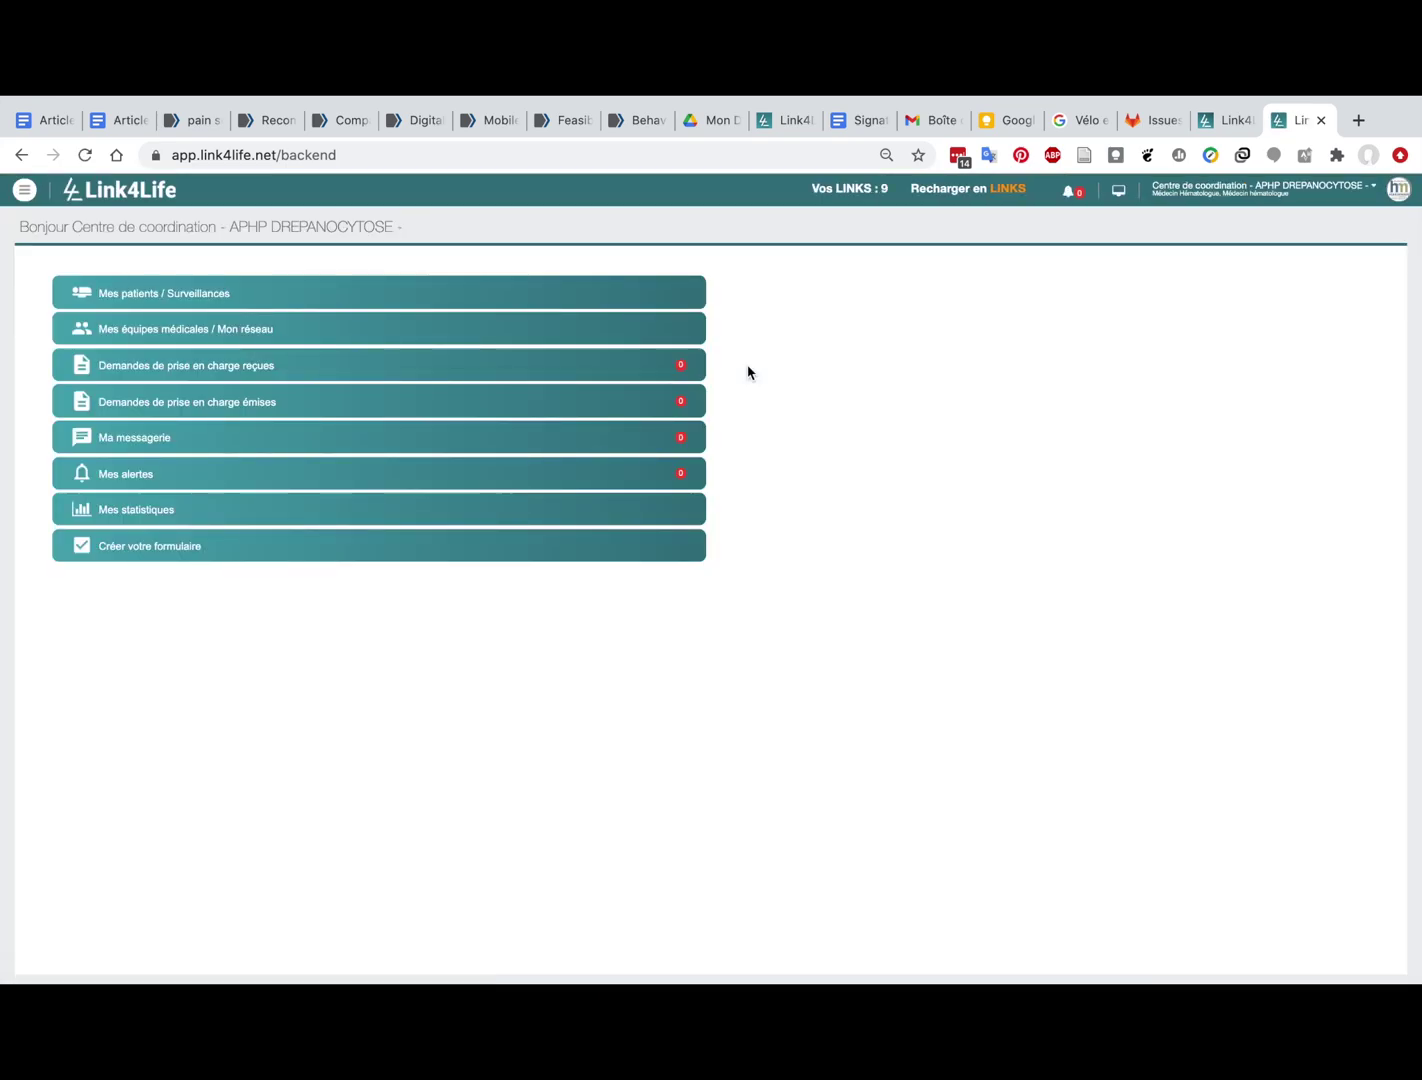
Step: From Mes patients / Surveillances, start a new account via Créer un compte patient-aidé
click(172, 303)
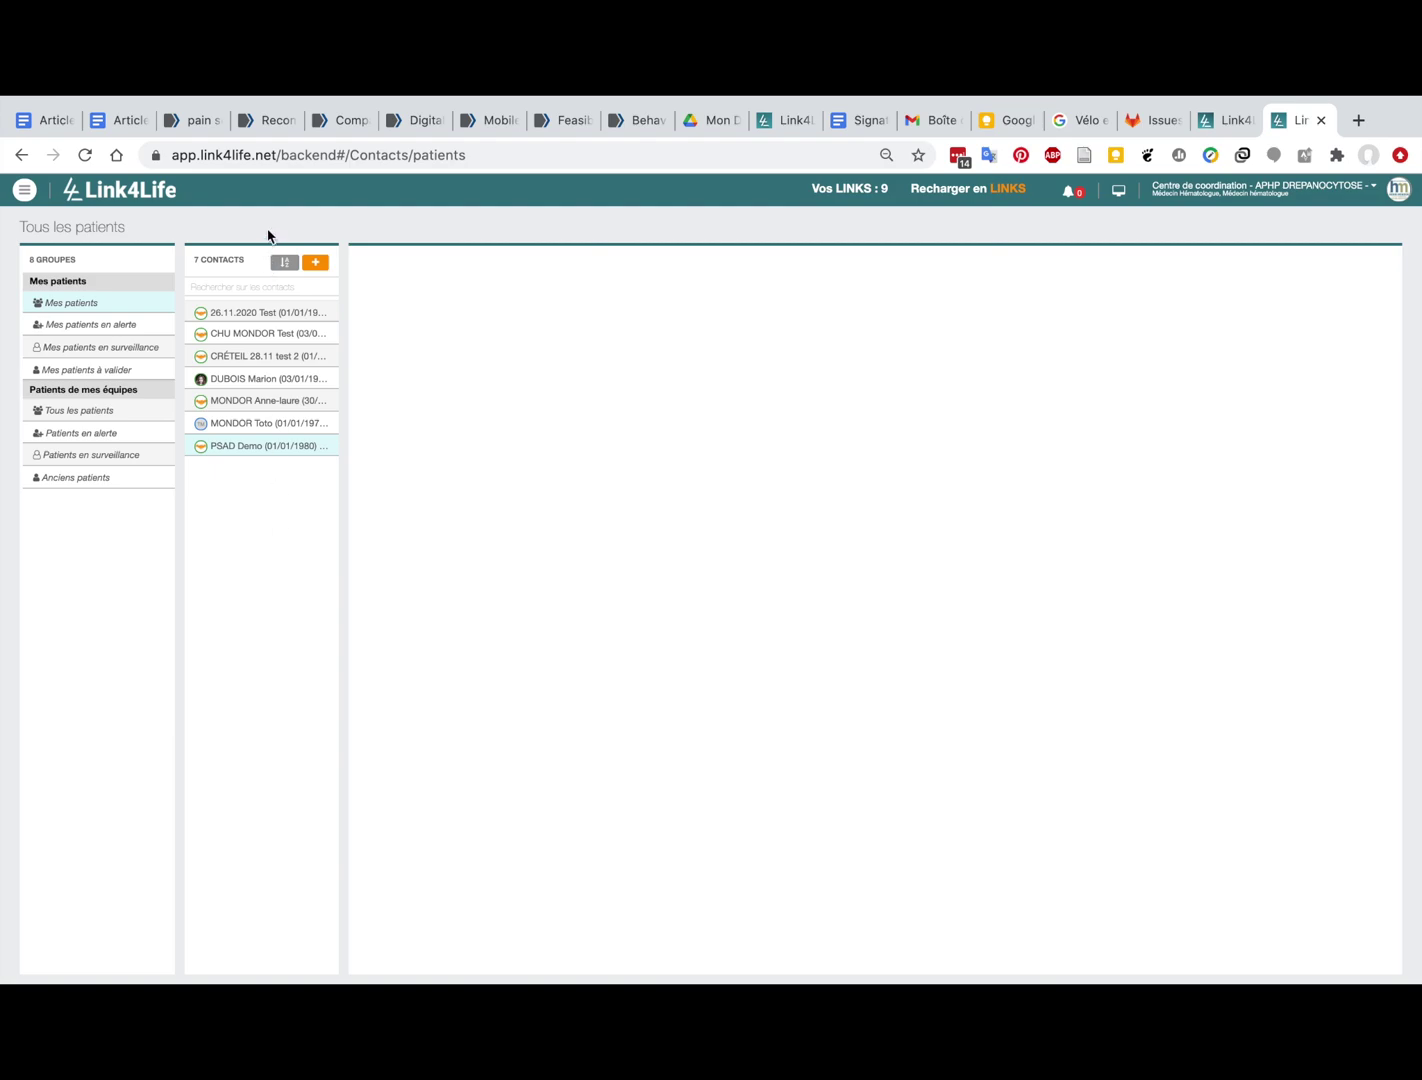
click(315, 266)
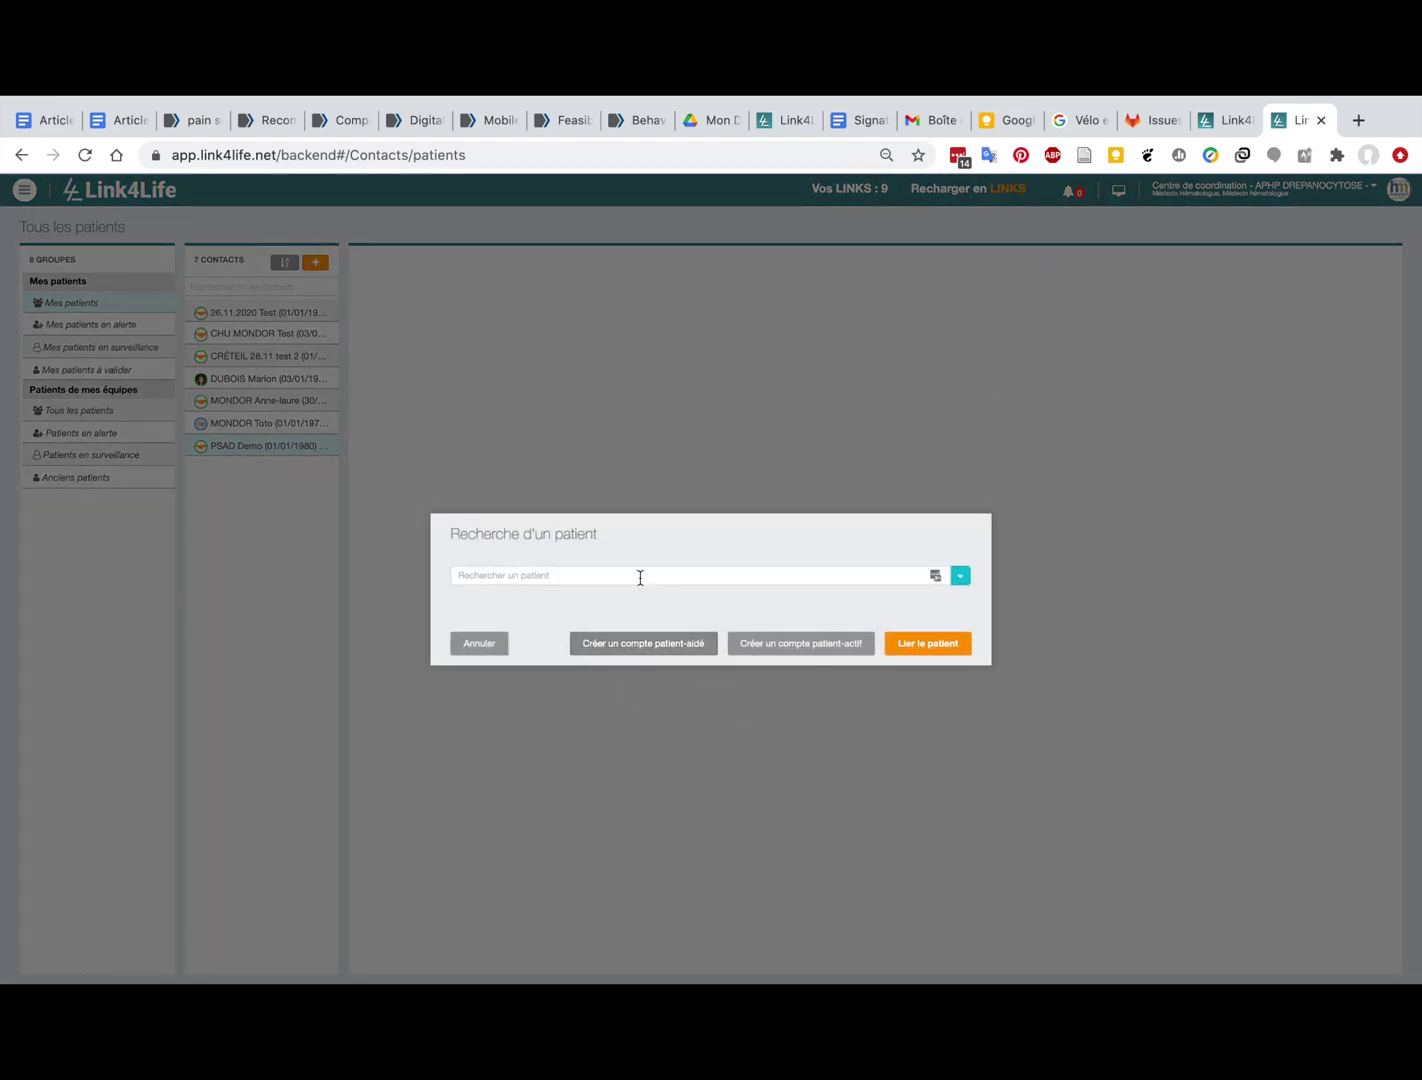
click(646, 650)
click(957, 165)
click(811, 746)
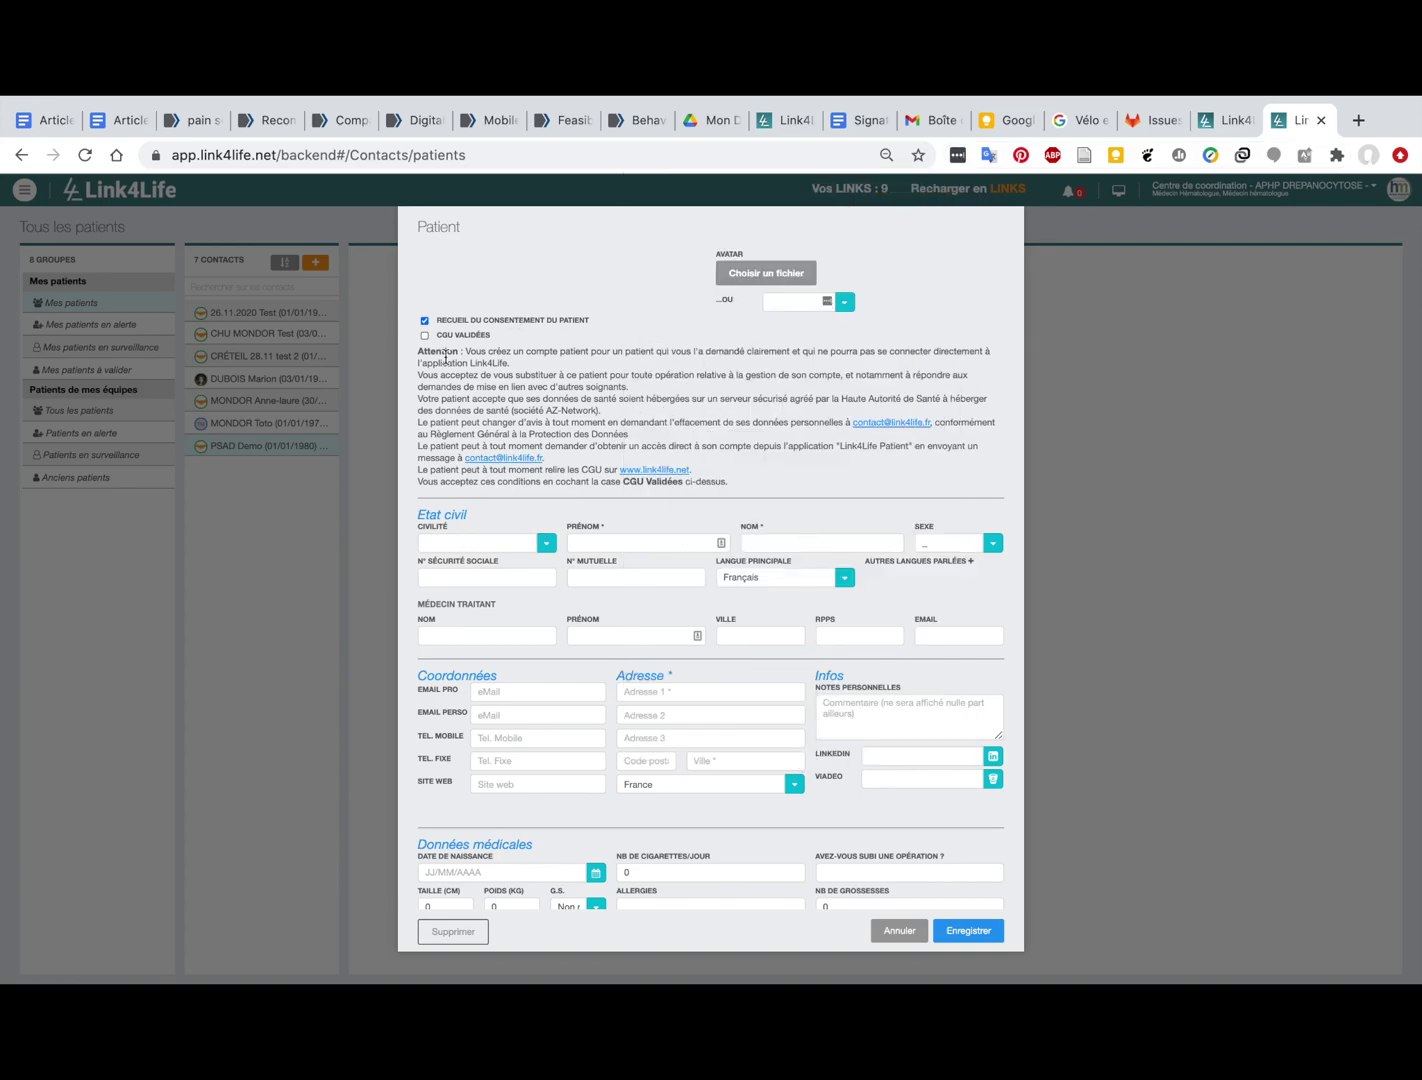
Step: Enter the patient's first and last name and set Sexe to Masculin
click(619, 540)
text(Jean)
click(822, 542)
text(G)
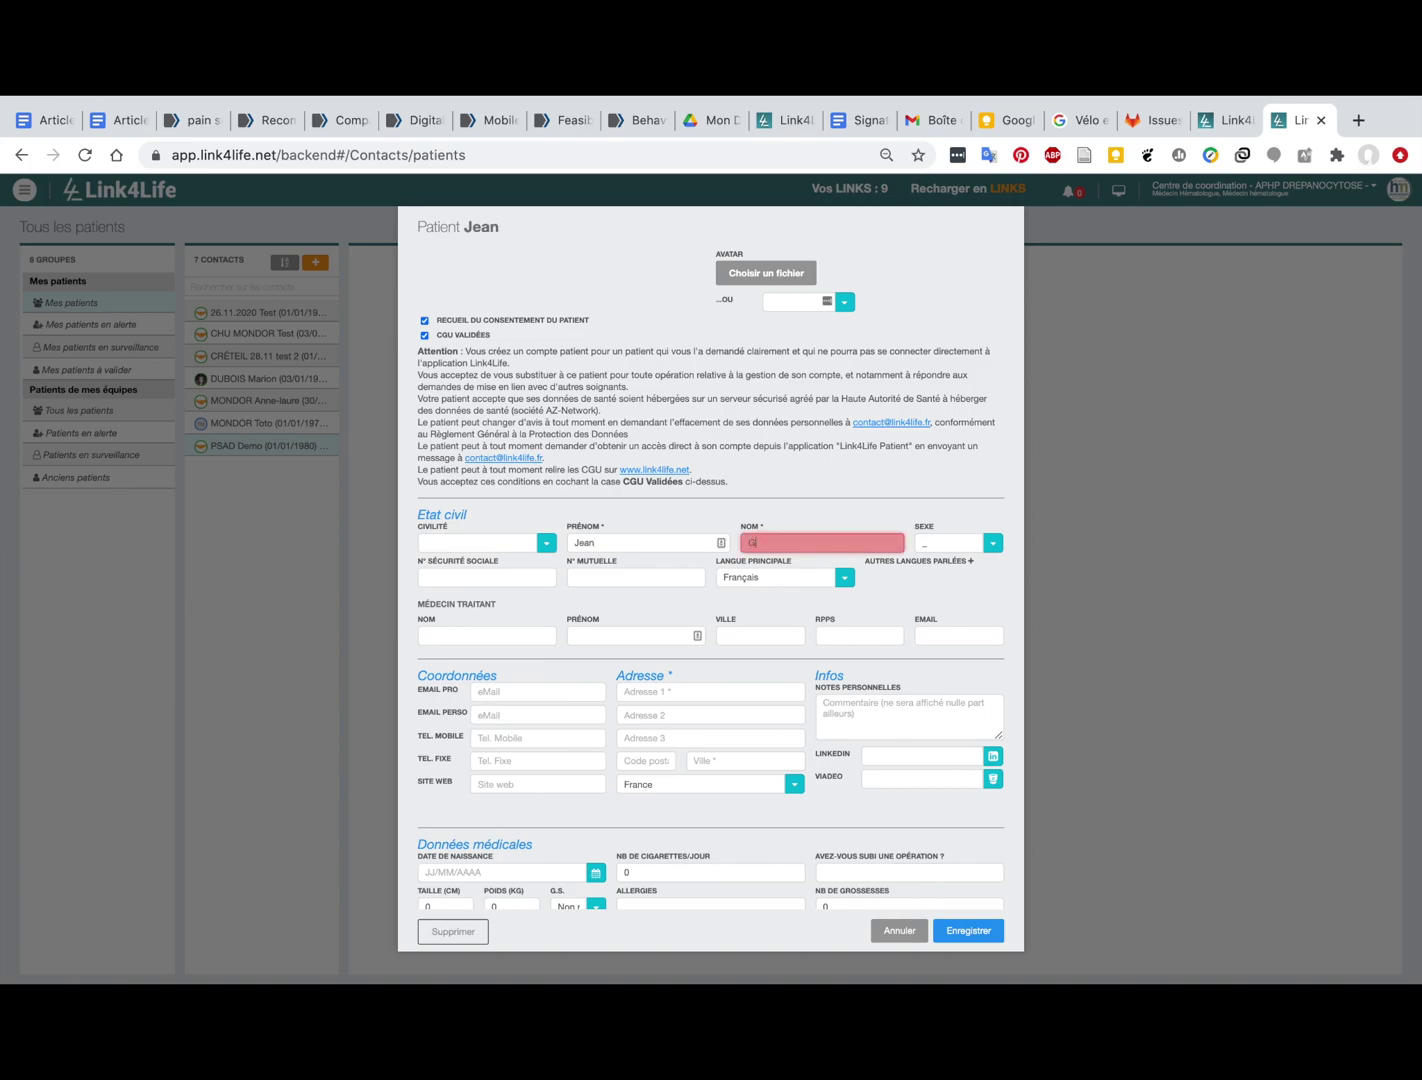
text(abin)
click(938, 545)
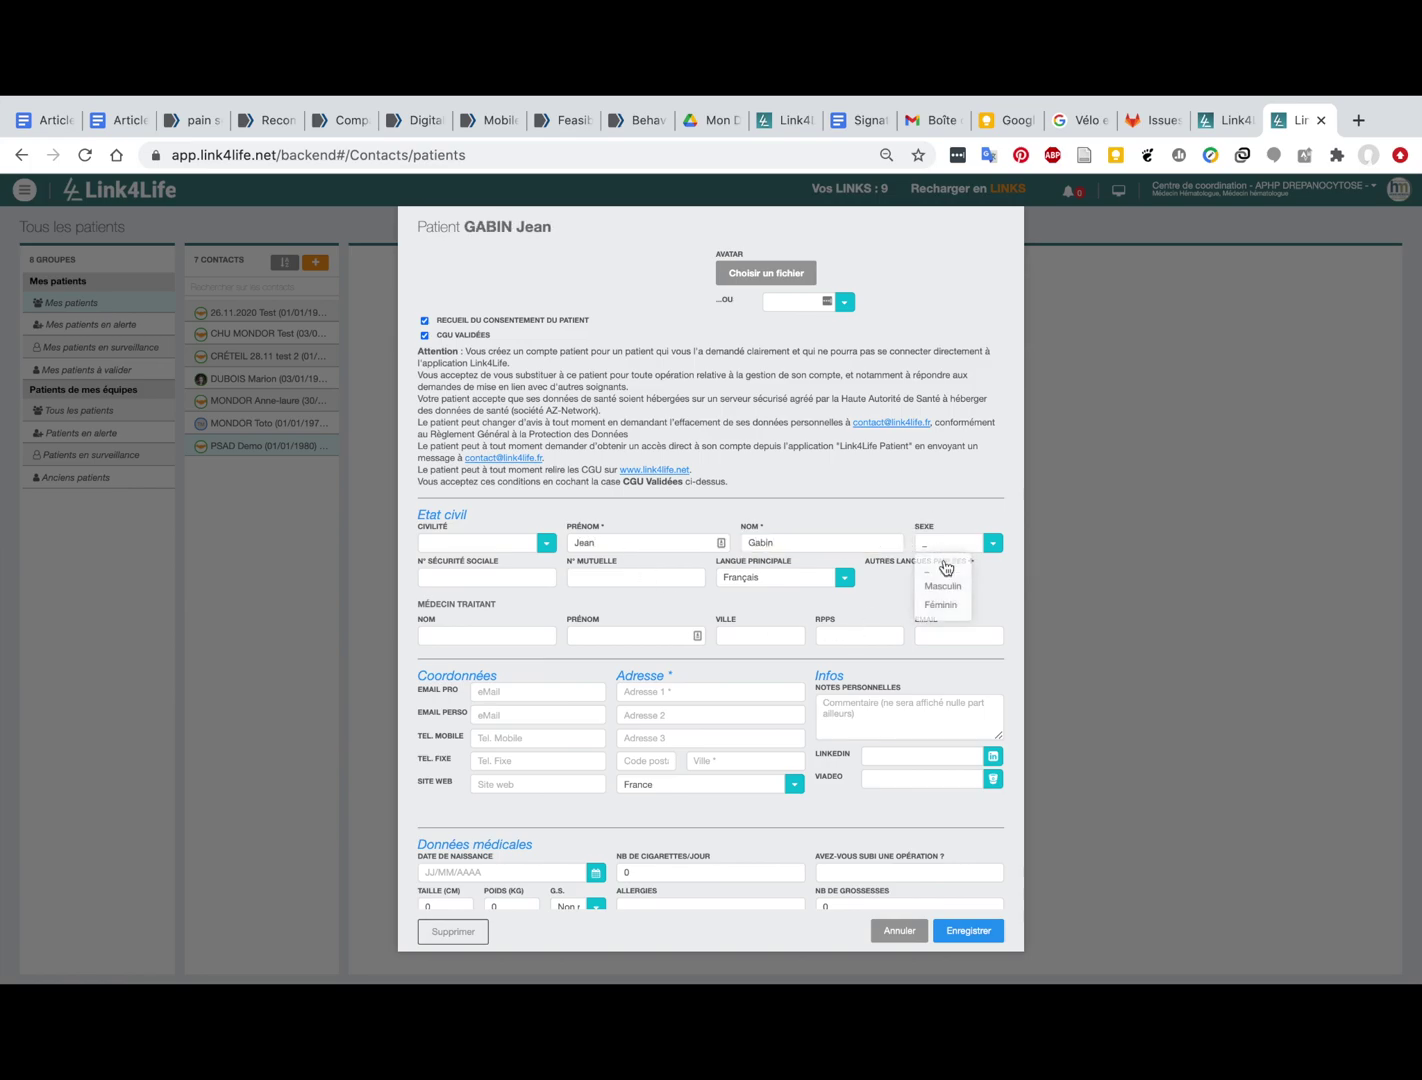
click(942, 585)
Step: Fill in the street address, postal code, birth date 01/01/1982 and mobile number
scroll(427, 644, down, 1)
scroll(427, 645, down, 1)
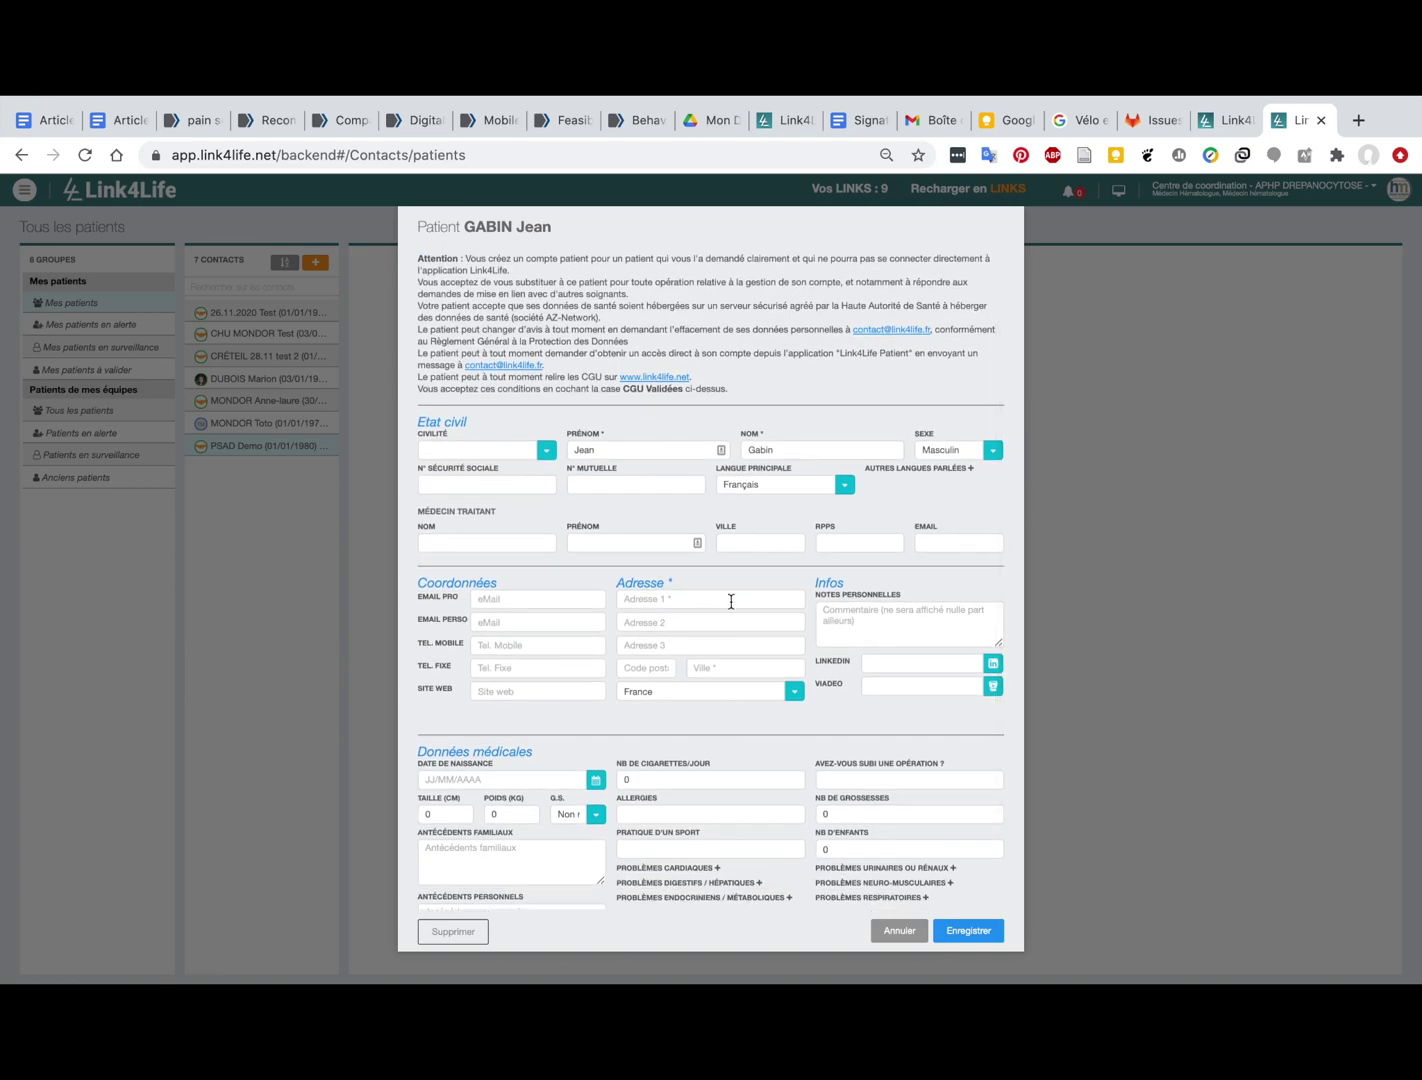
click(666, 667)
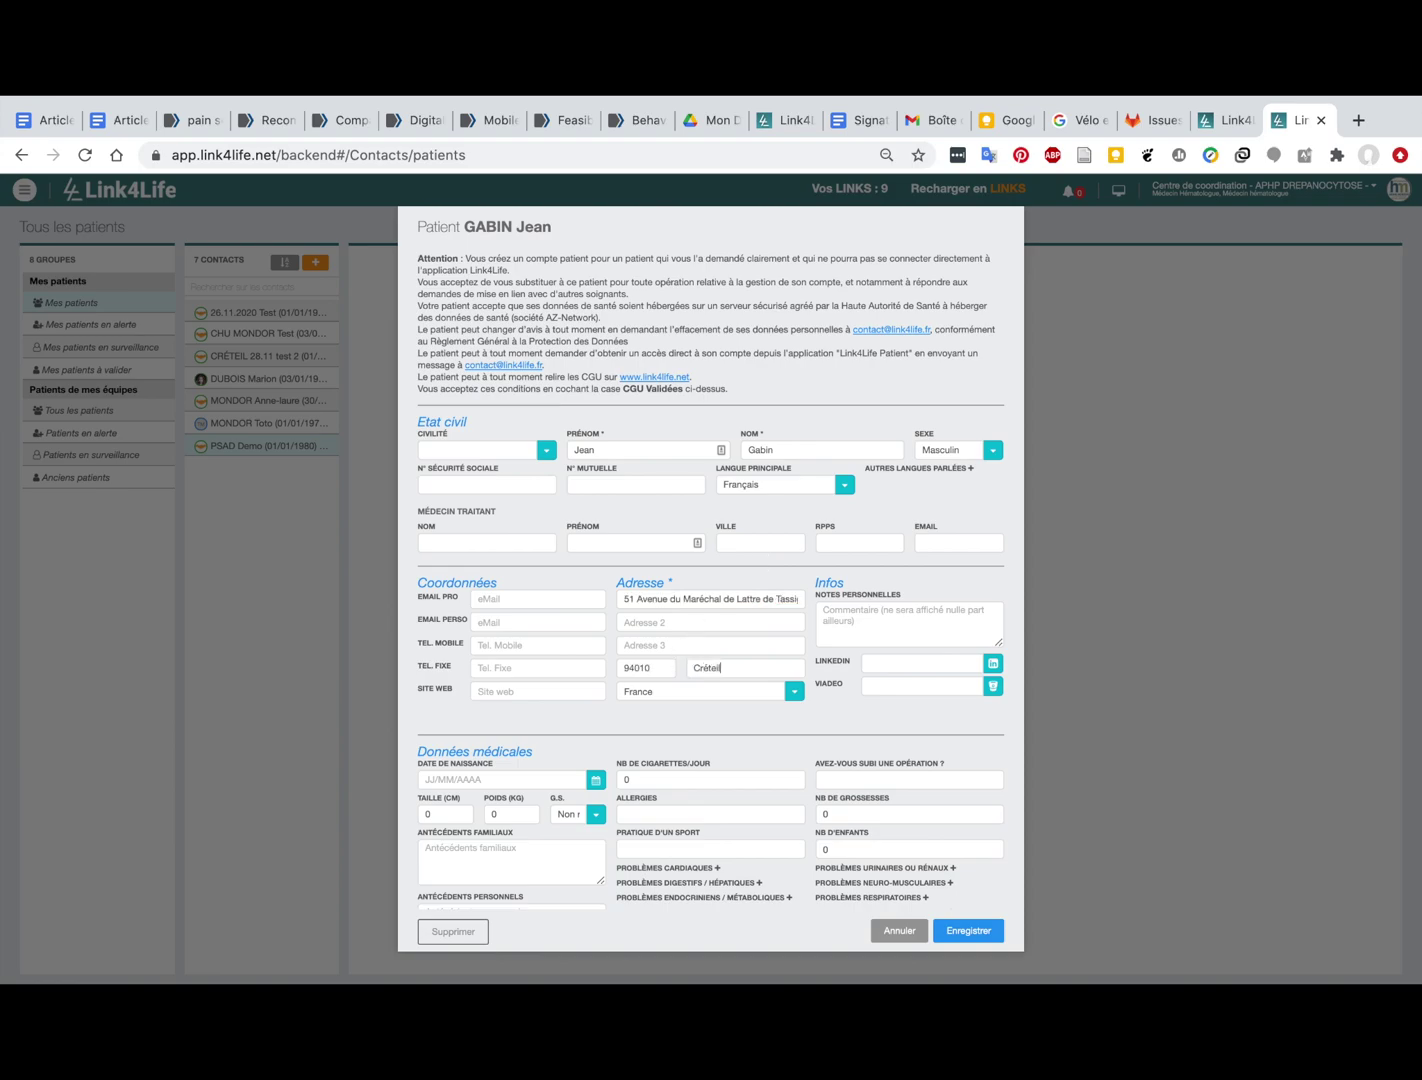
click(590, 786)
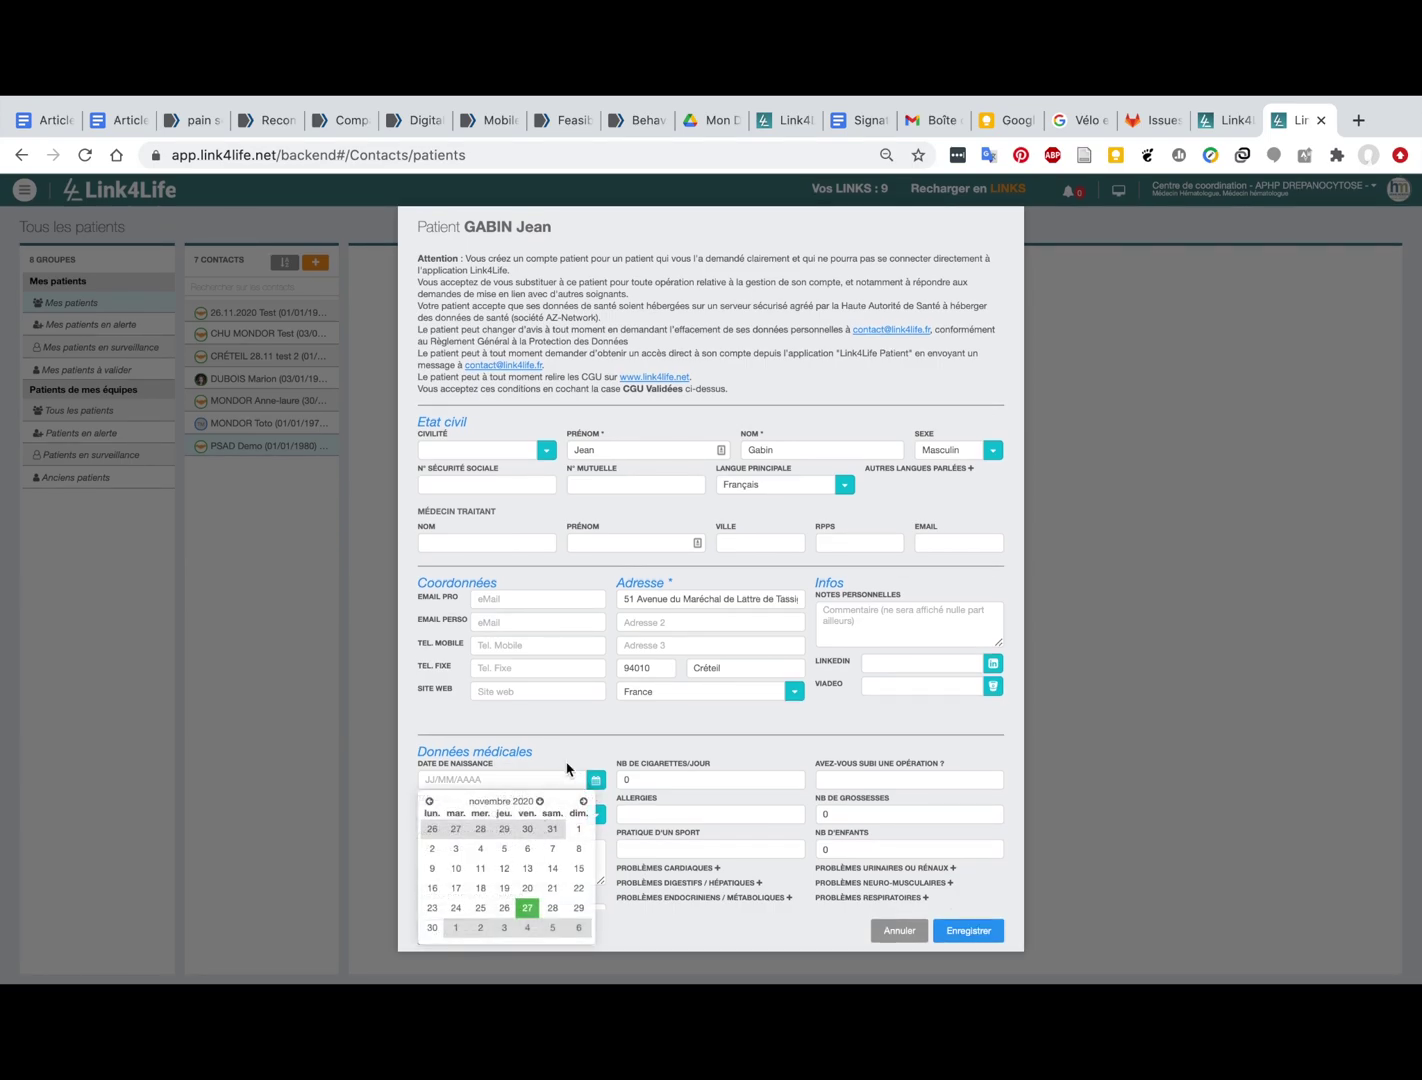
text(01/01/19)
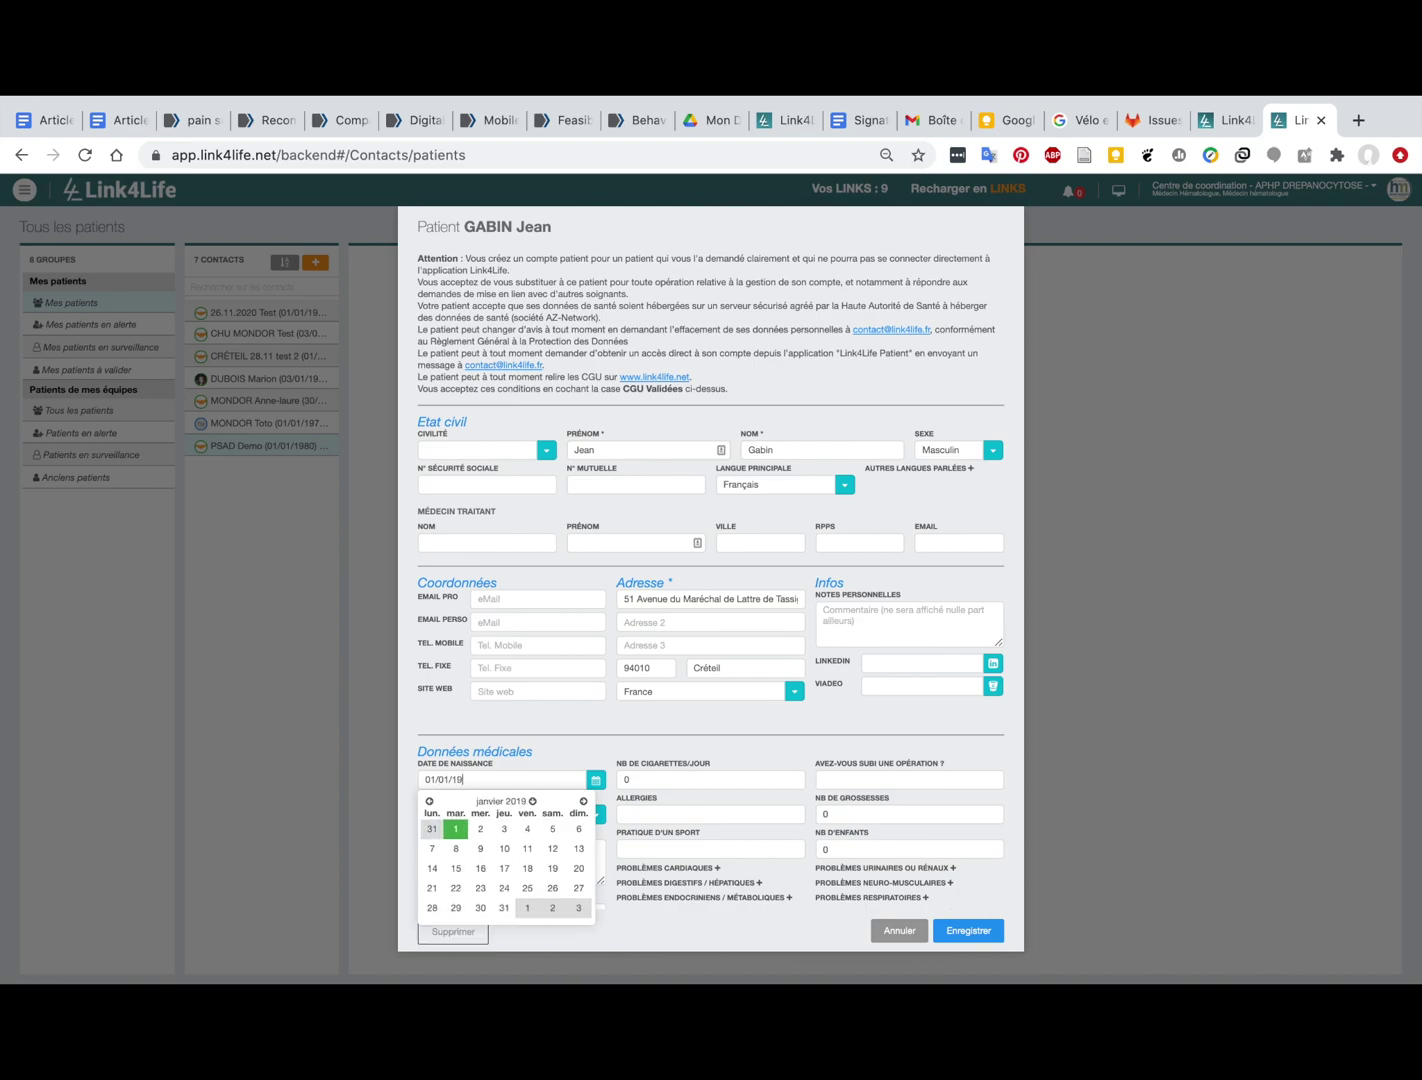
text(82)
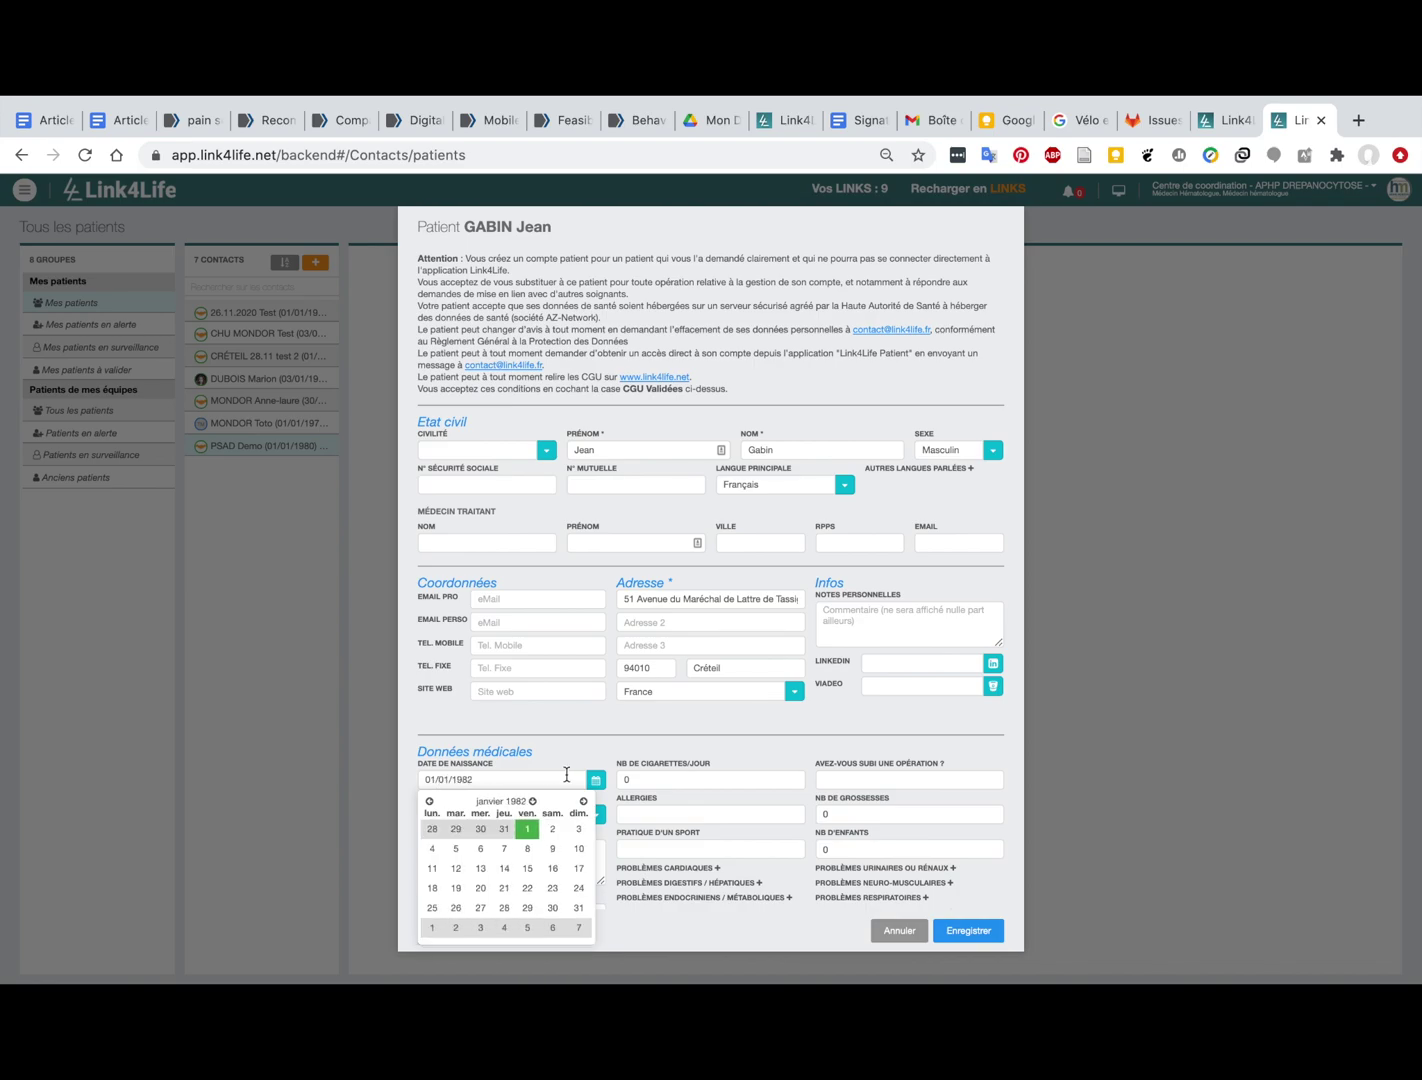
click(608, 747)
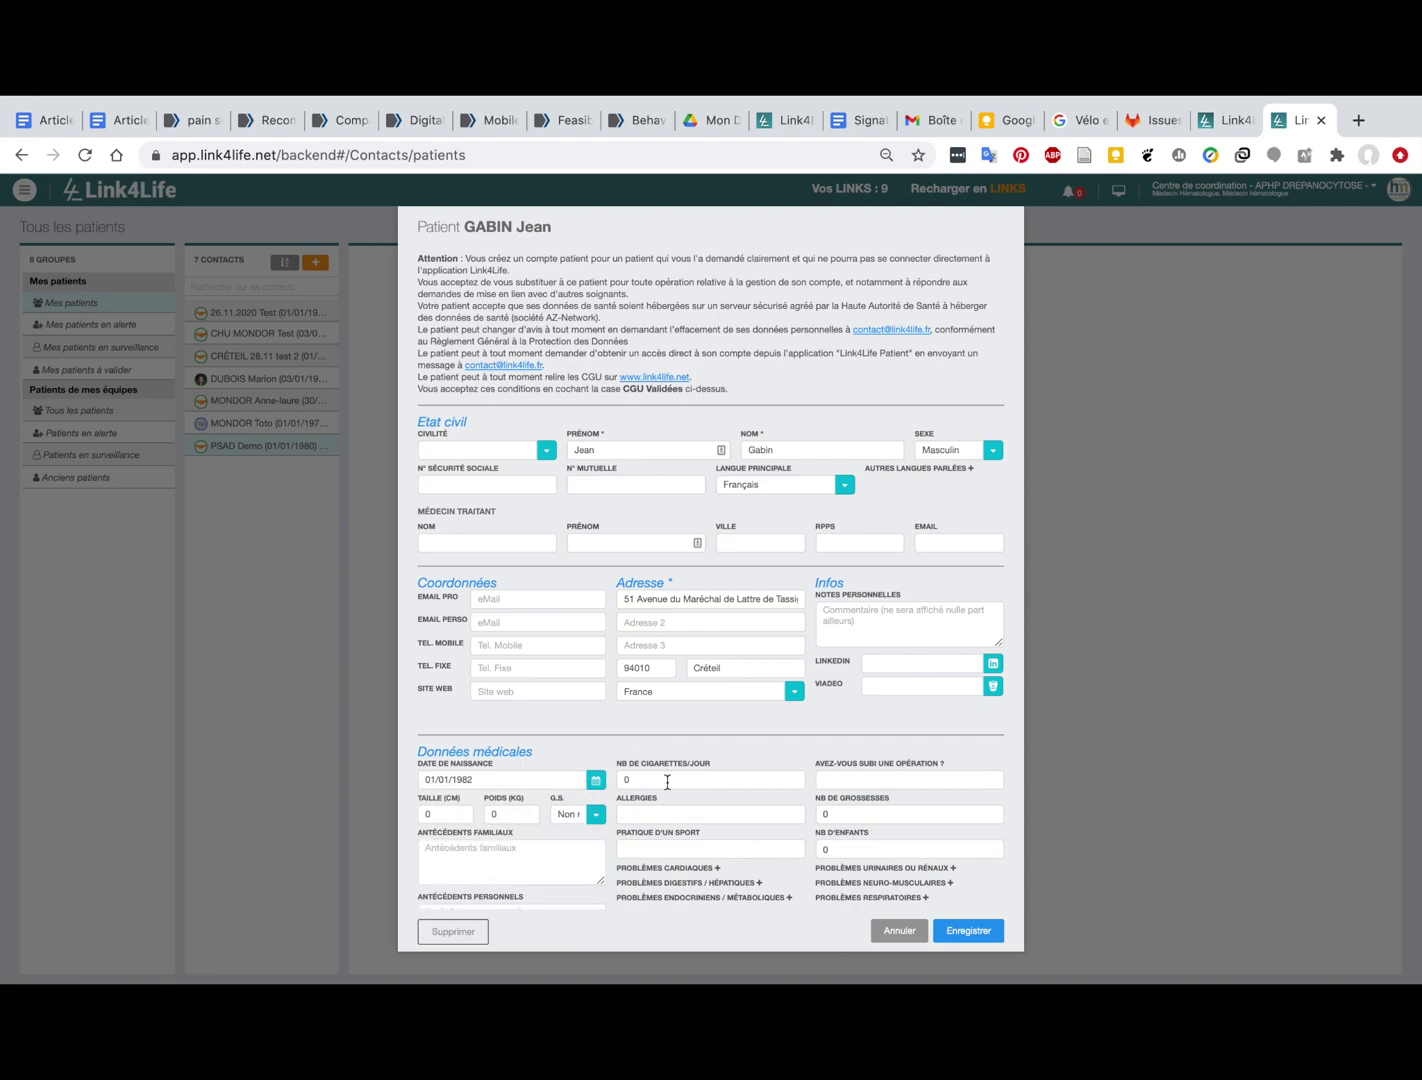
click(535, 645)
Step: Save the Patient form with Enregistrer so the new patient's record opens
click(968, 931)
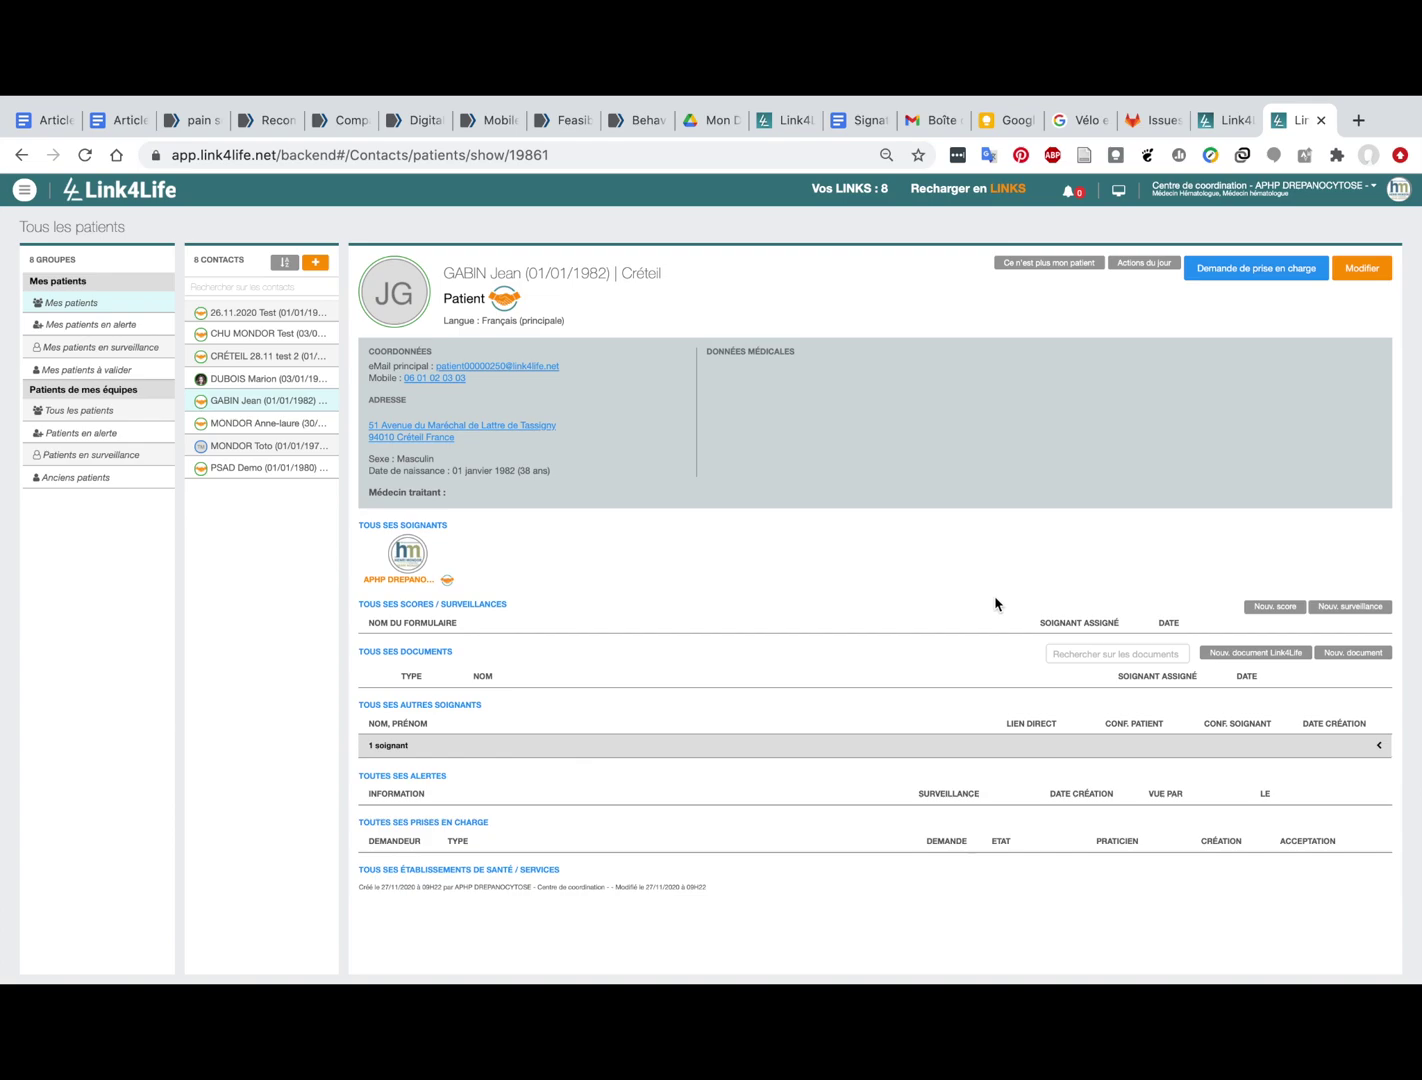
Step: Create a new Link4Life document from the Sortie DREPADOM V2 (v2) template
click(1244, 664)
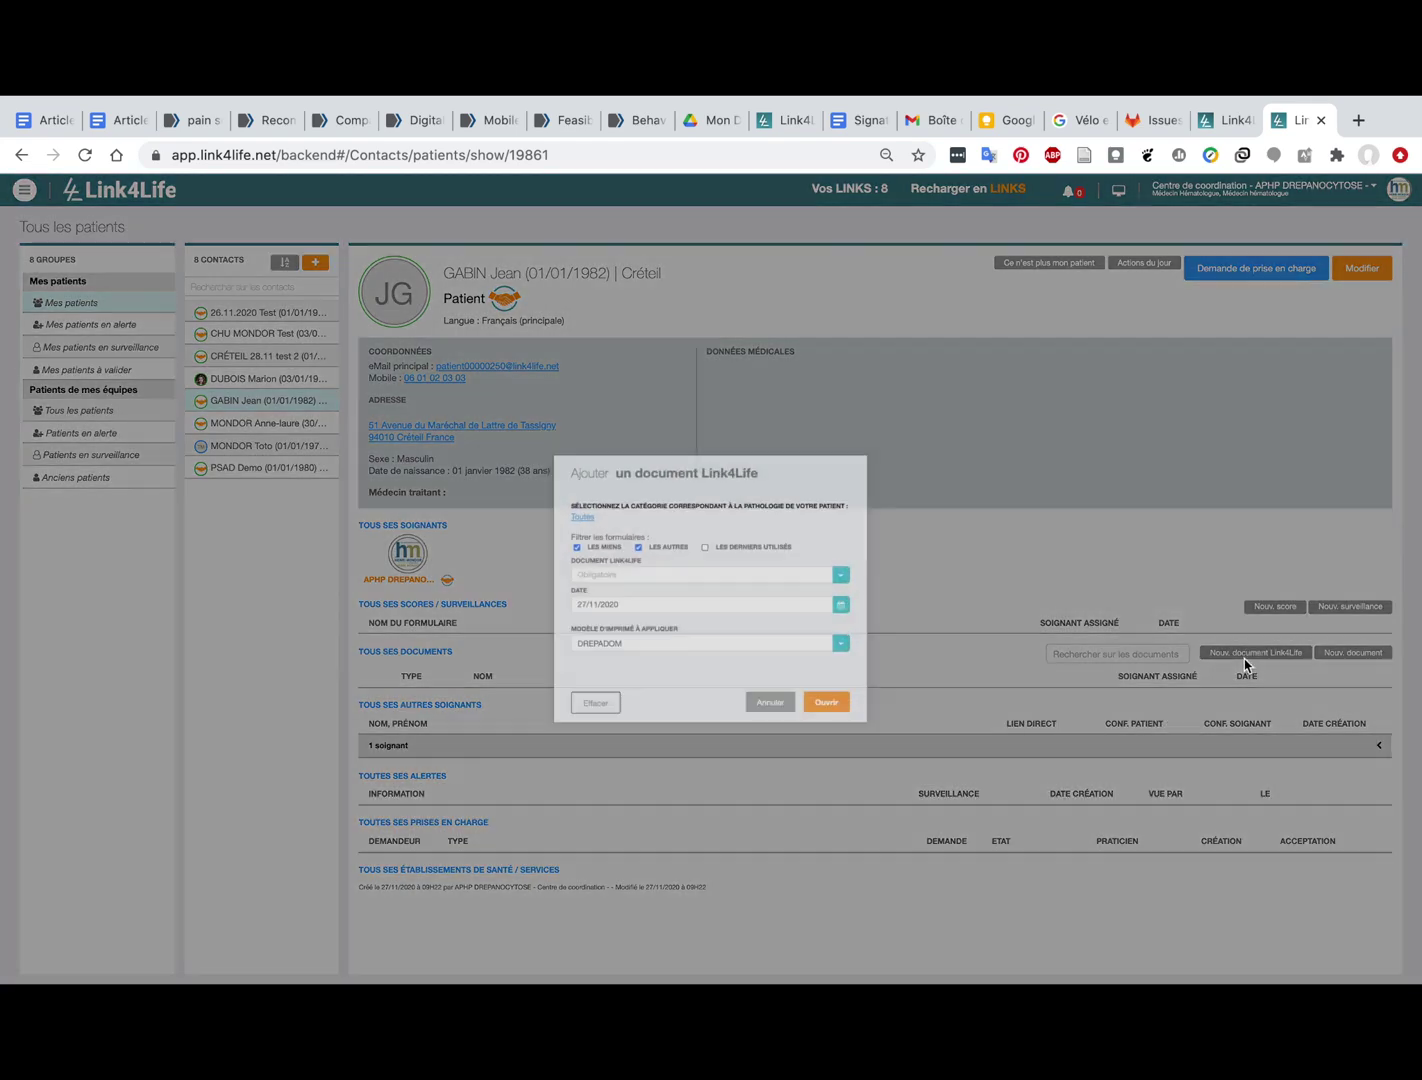
click(736, 570)
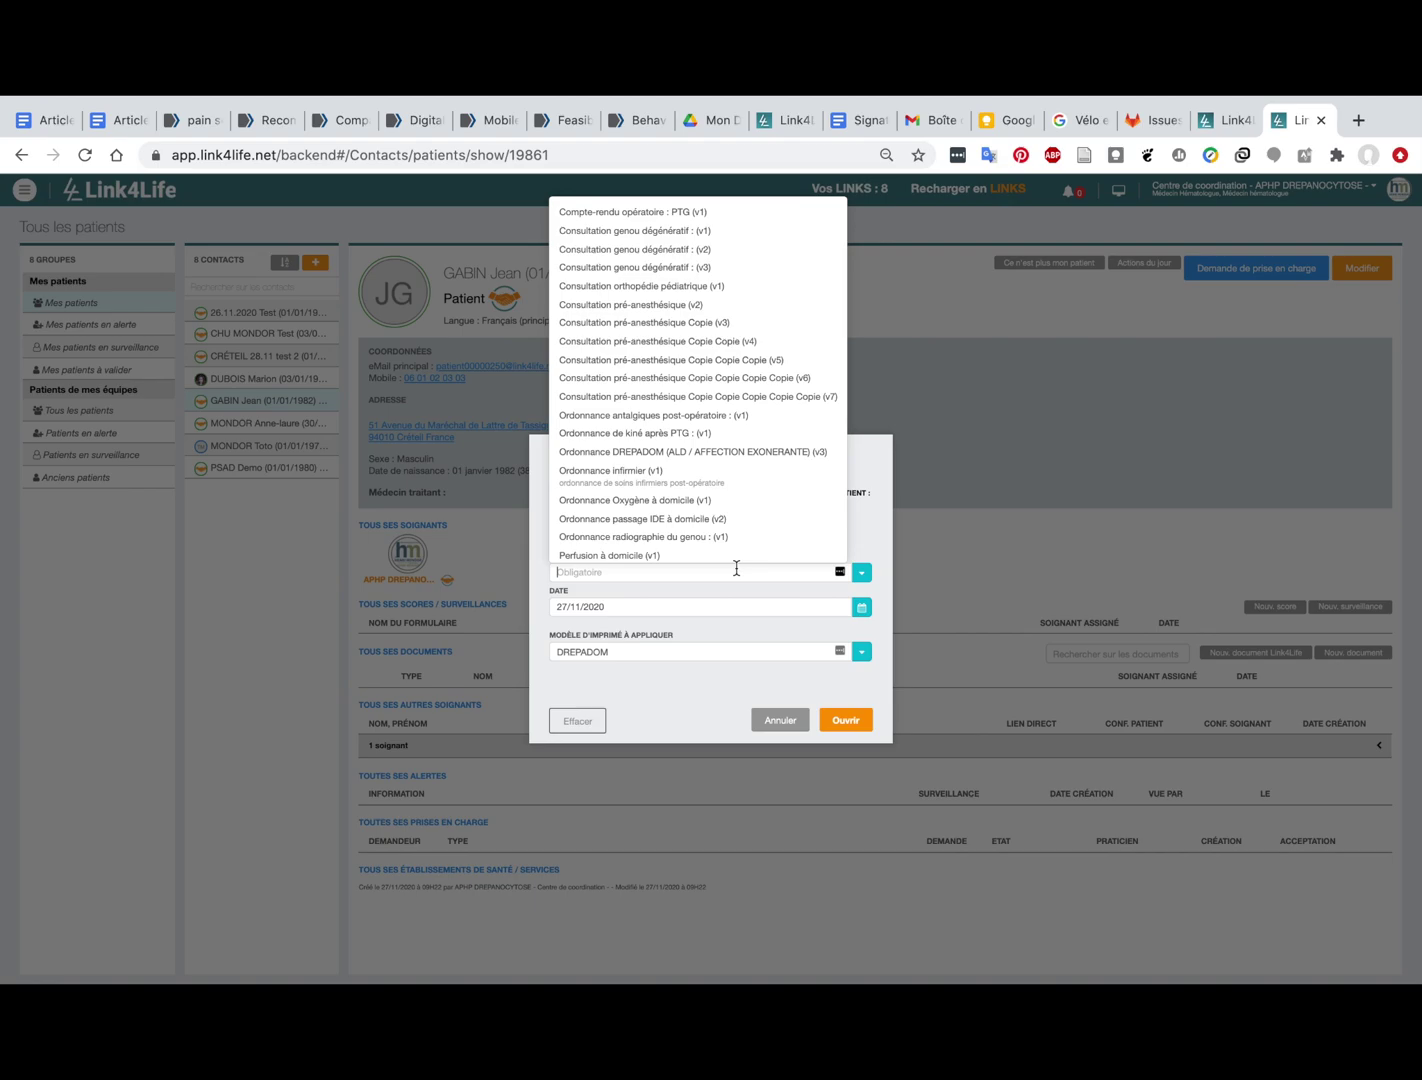
text(drepa)
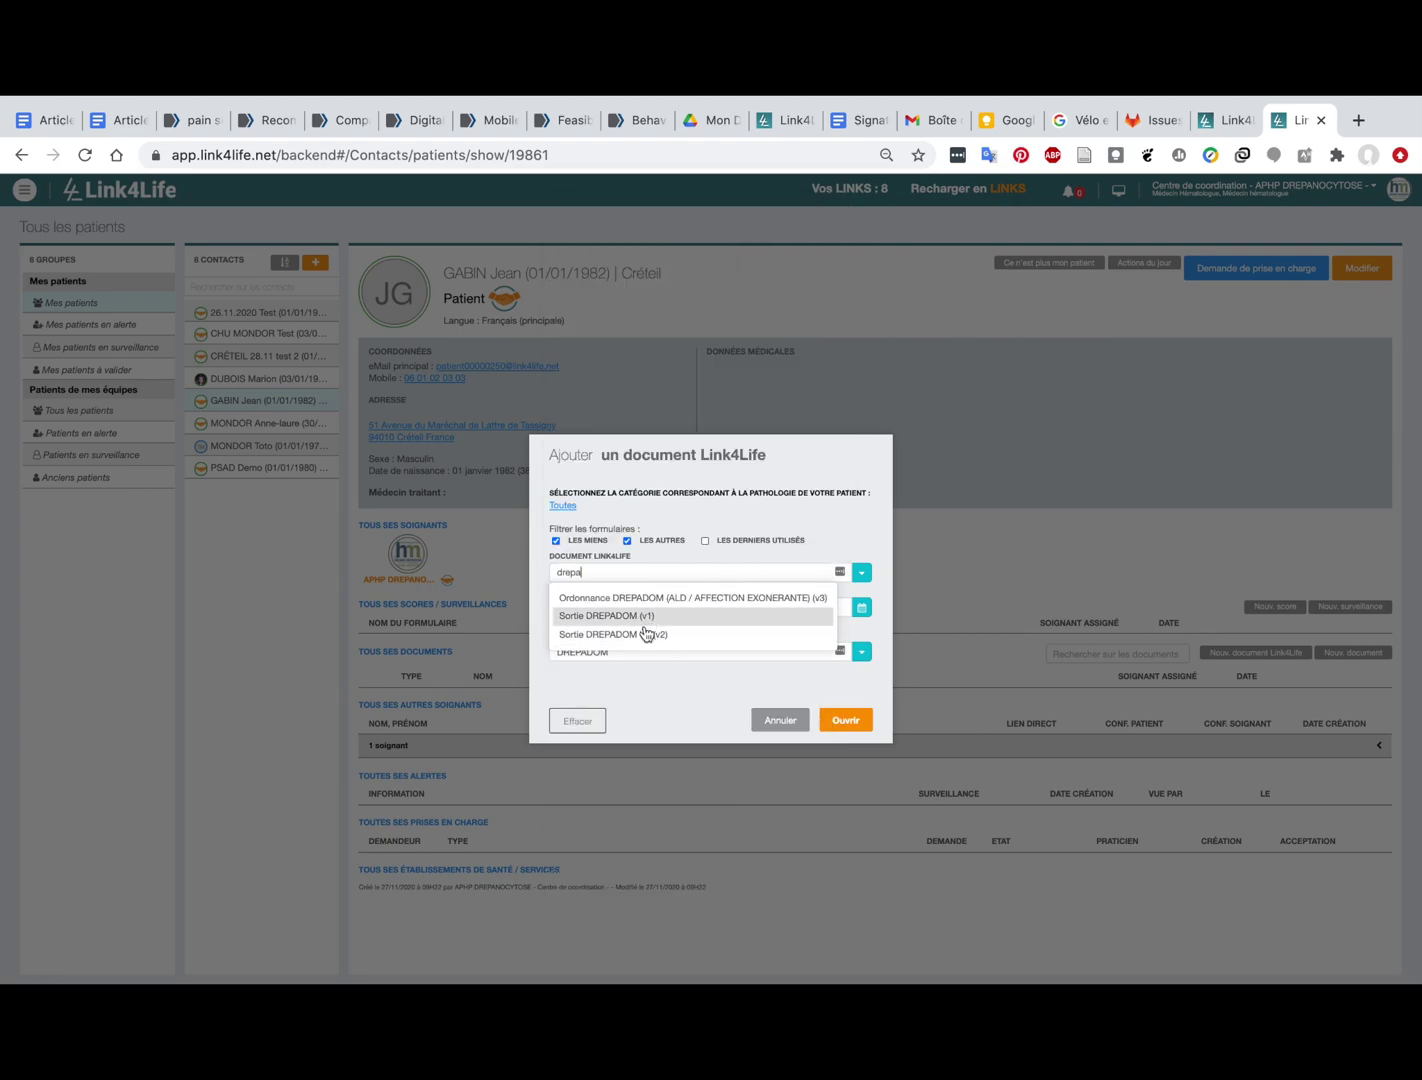
click(656, 635)
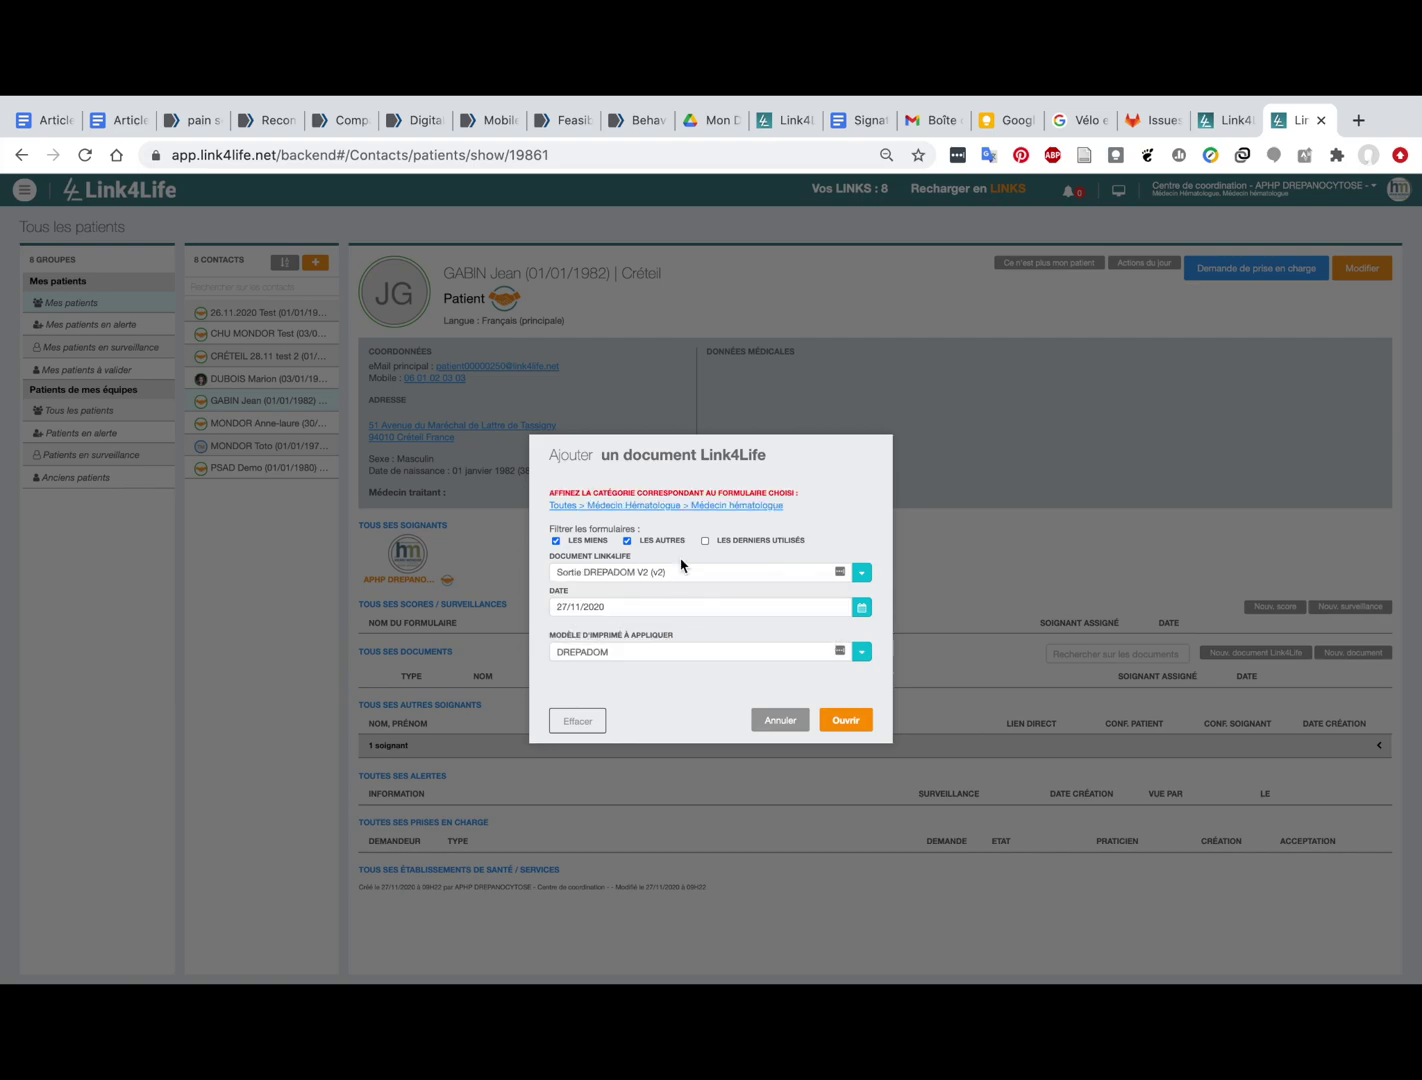
click(847, 720)
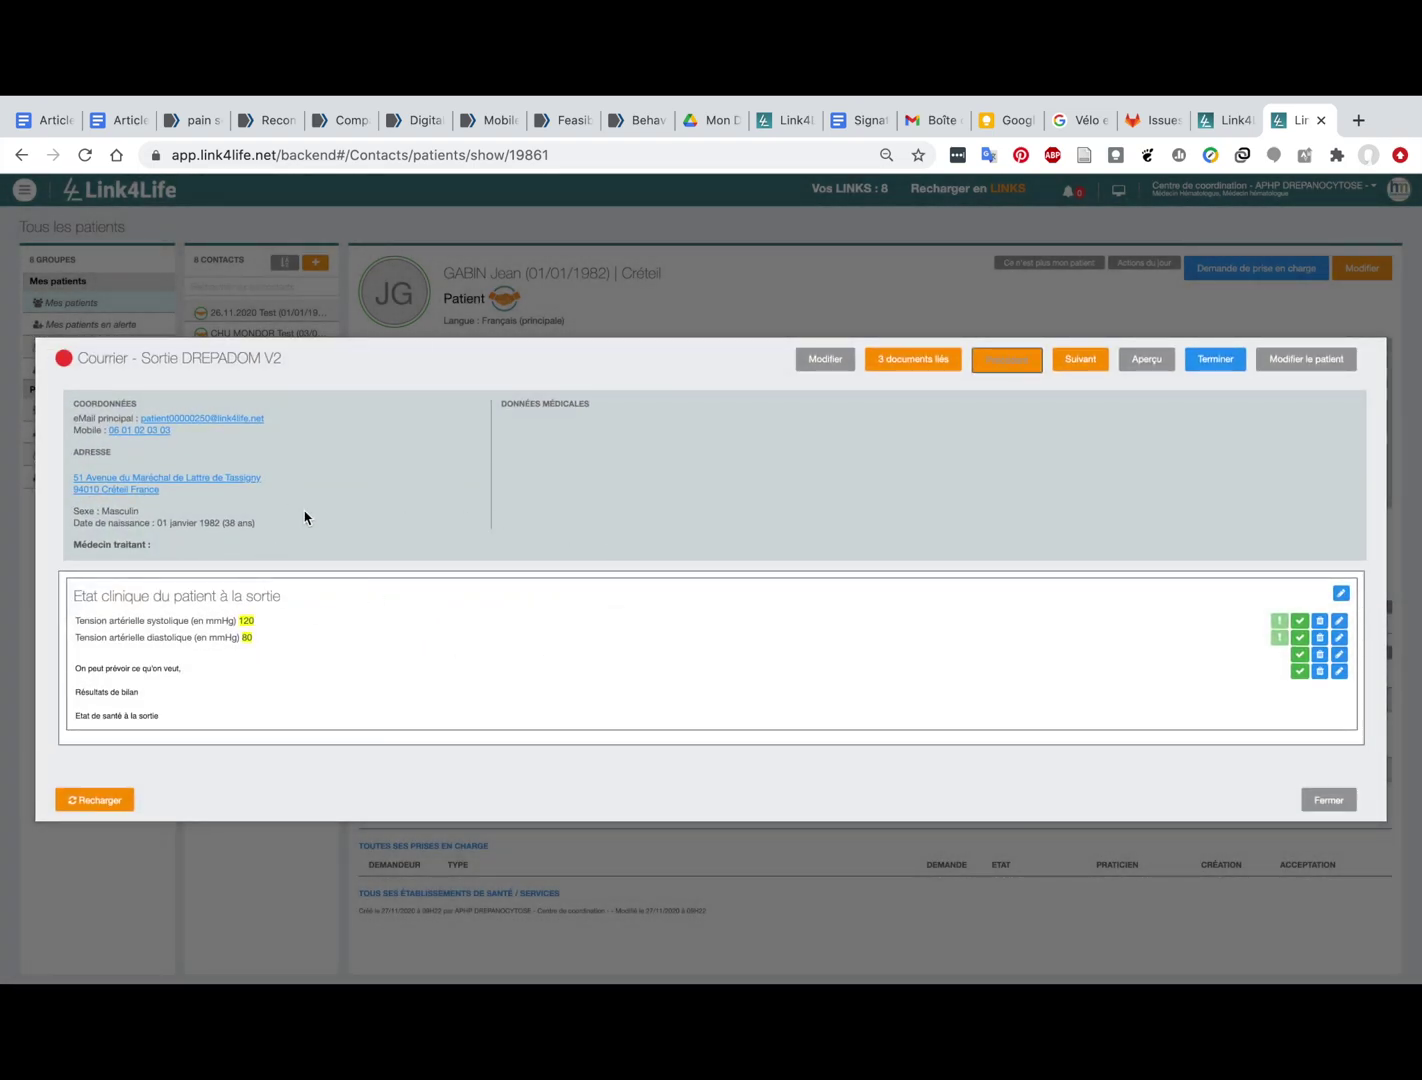
Step: Keep all three linked prescriptions (oxygen, home nursing, DREPADOM) checked and validate
click(917, 365)
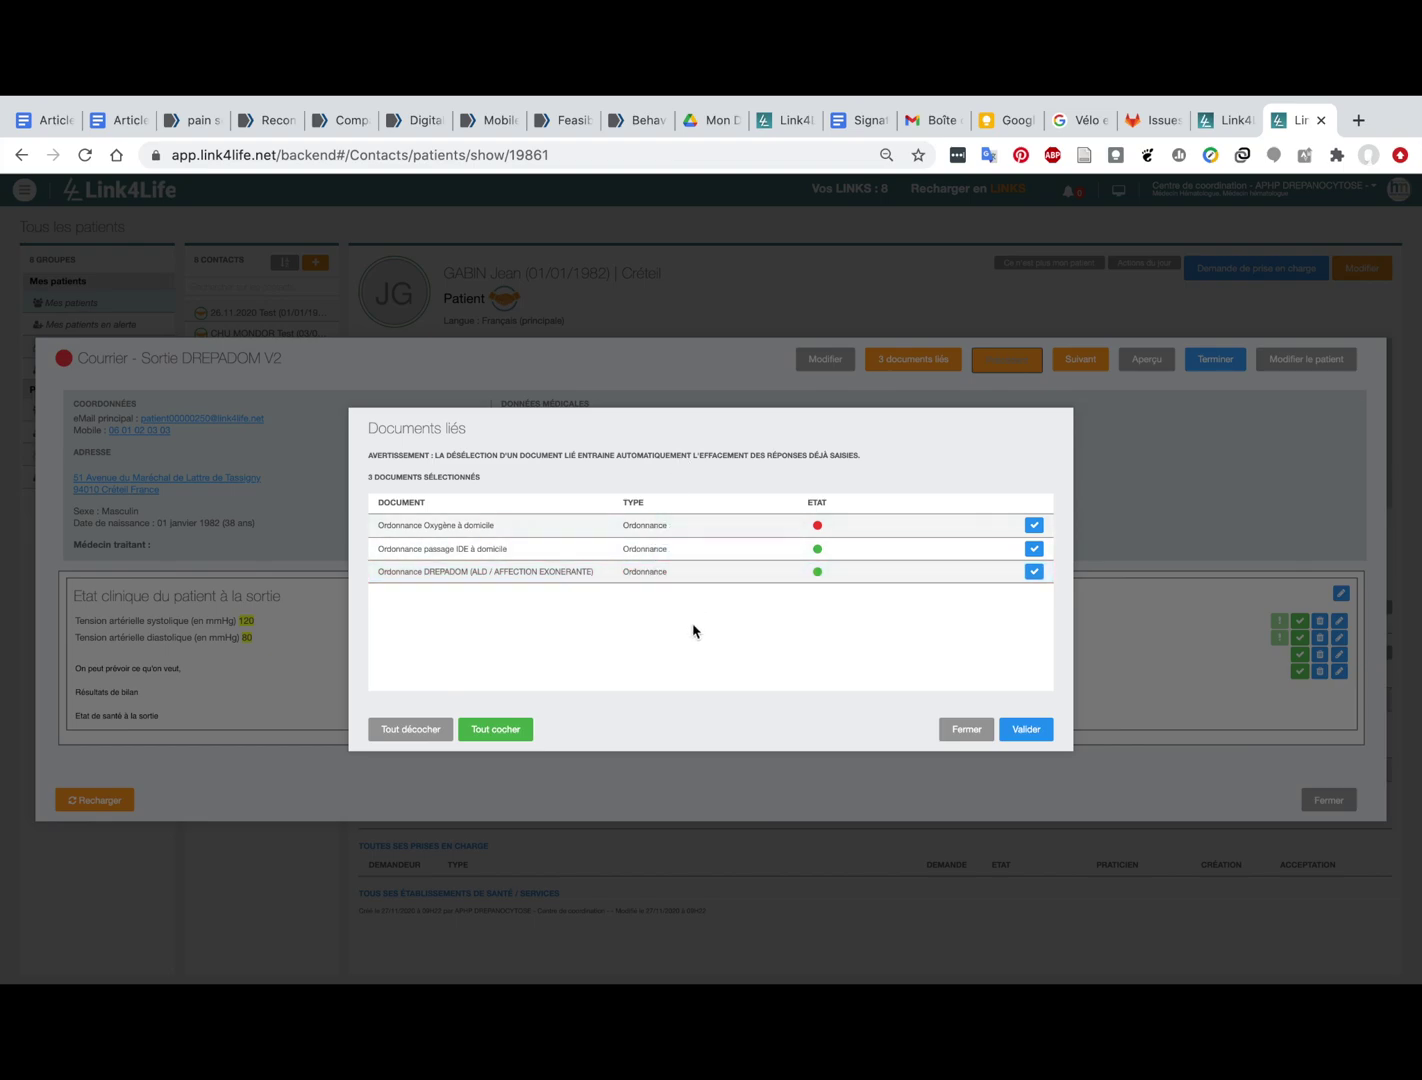
click(971, 525)
click(968, 555)
click(963, 573)
click(974, 551)
click(986, 527)
click(968, 578)
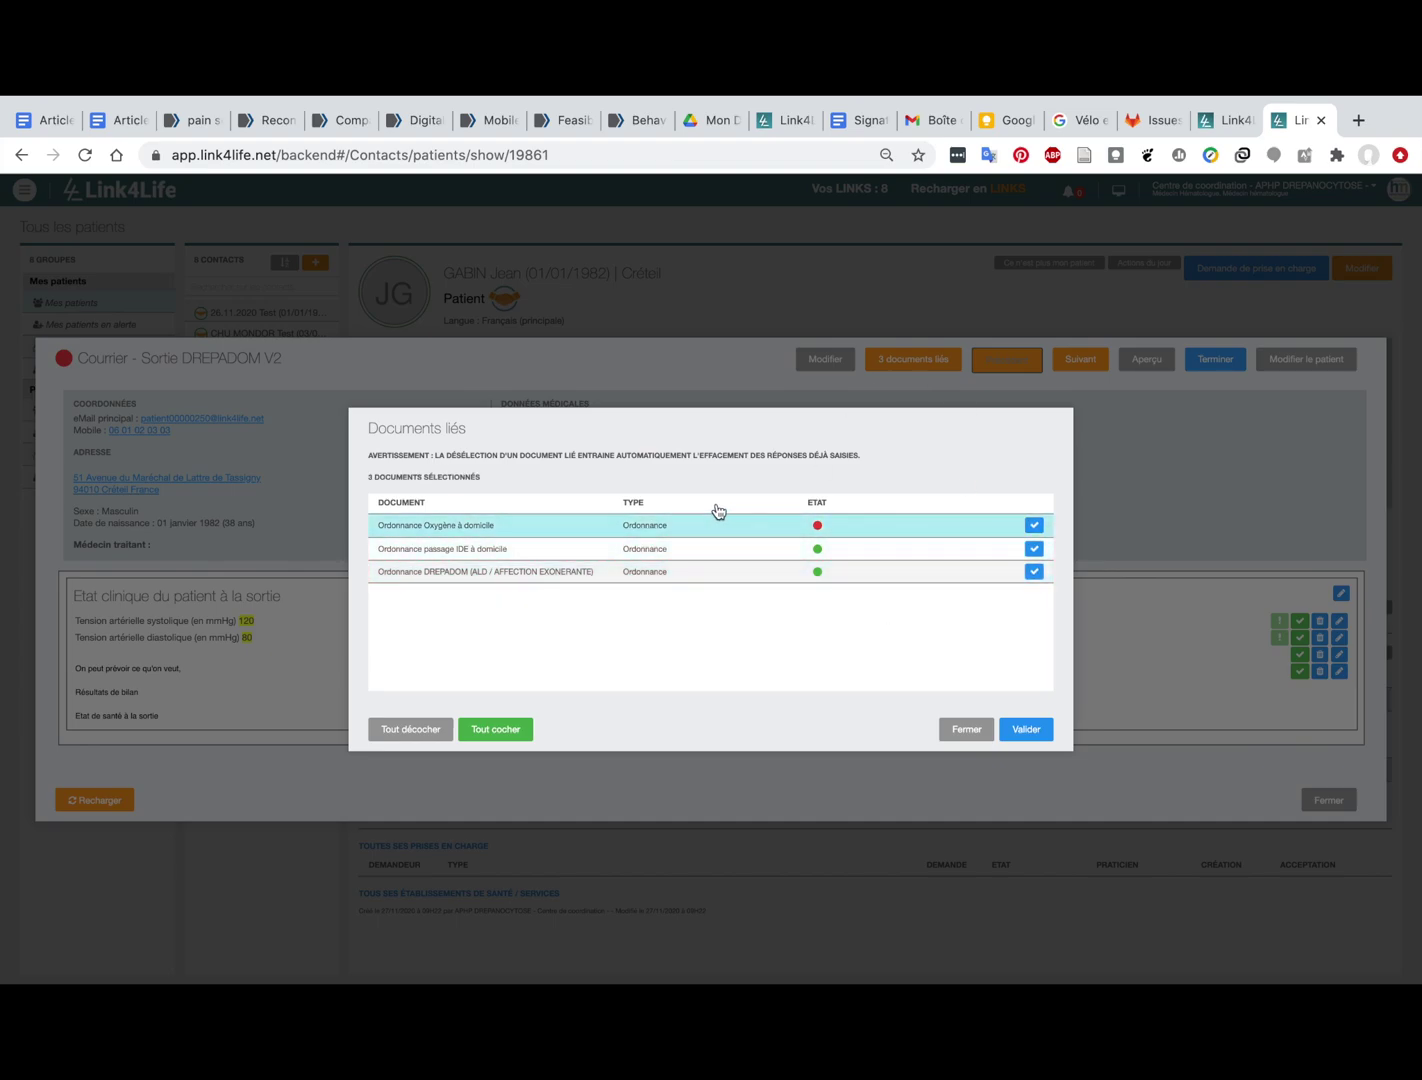
click(1020, 737)
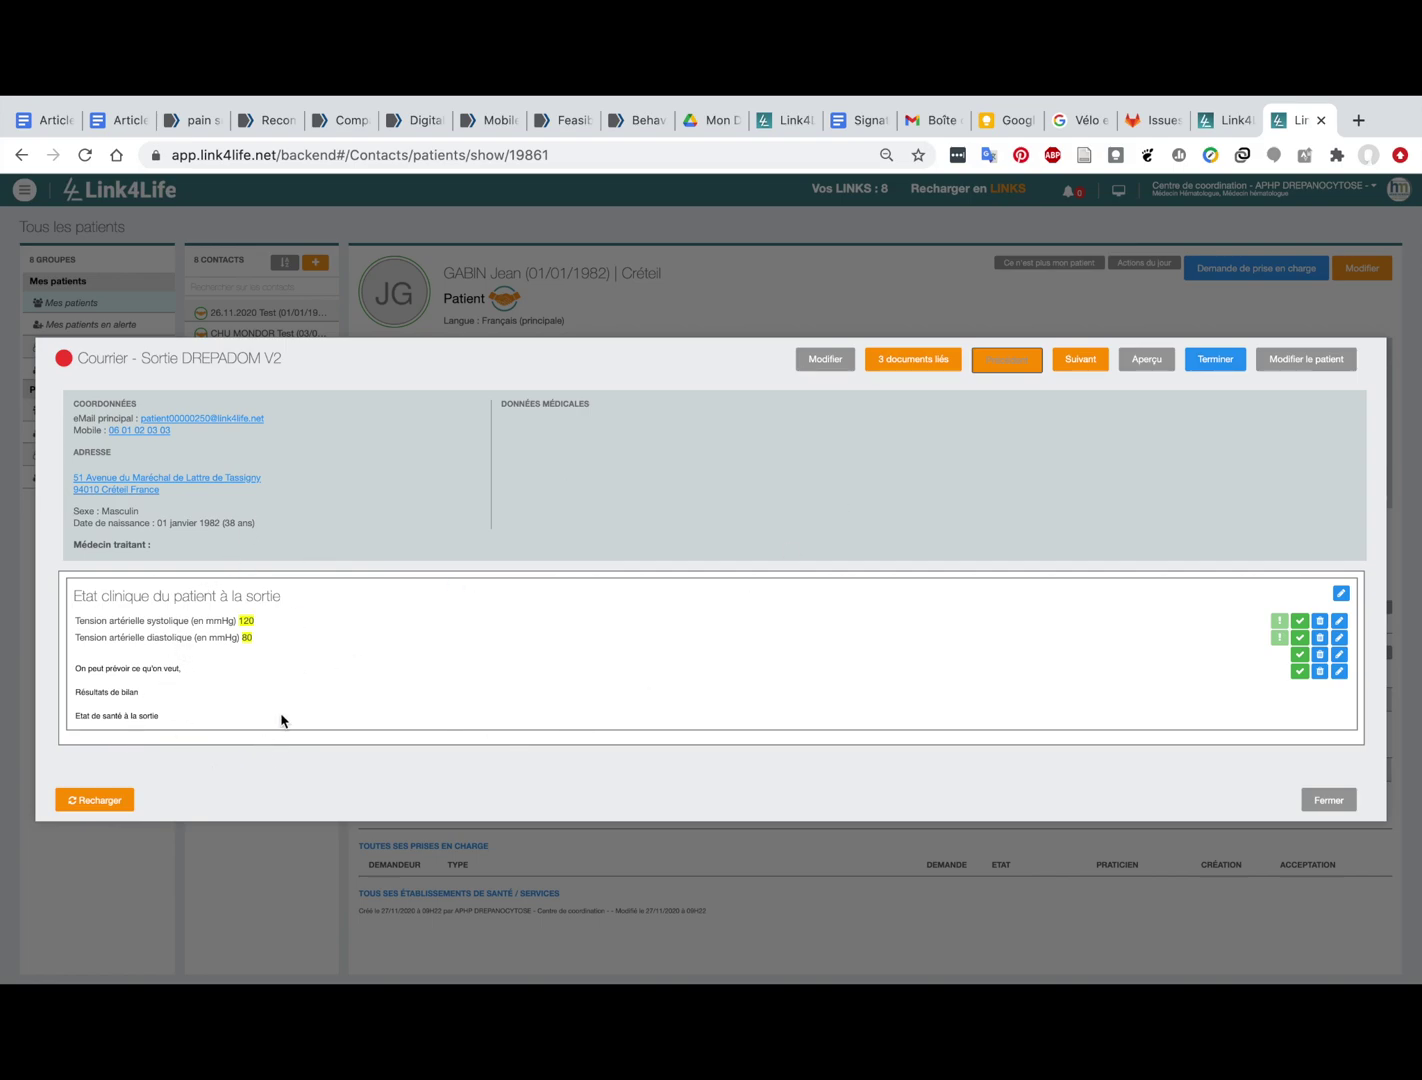
Step: Change the systolic blood pressure from 120 to 135 and save it
click(248, 622)
mouse_move(715, 600)
mouse_down()
mouse_move(678, 604)
mouse_move(725, 588)
mouse_move(733, 600)
mouse_up()
click(794, 755)
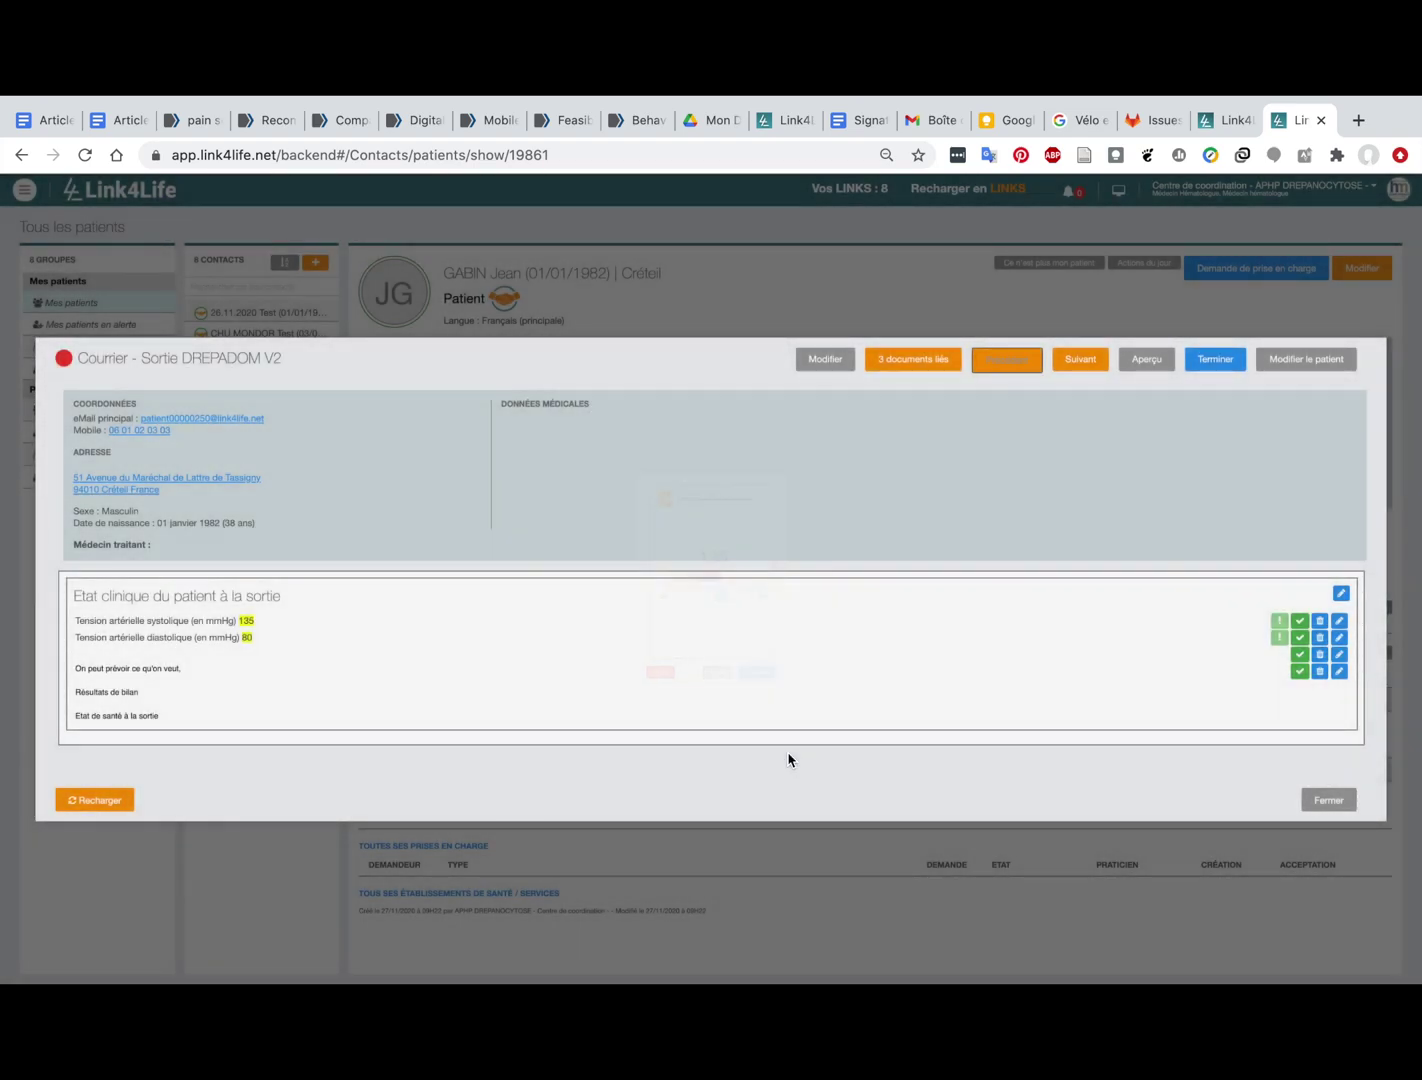
Step: Finalize the letter, review the generated 4-page prescription PDF, then return to the patient record
click(1202, 358)
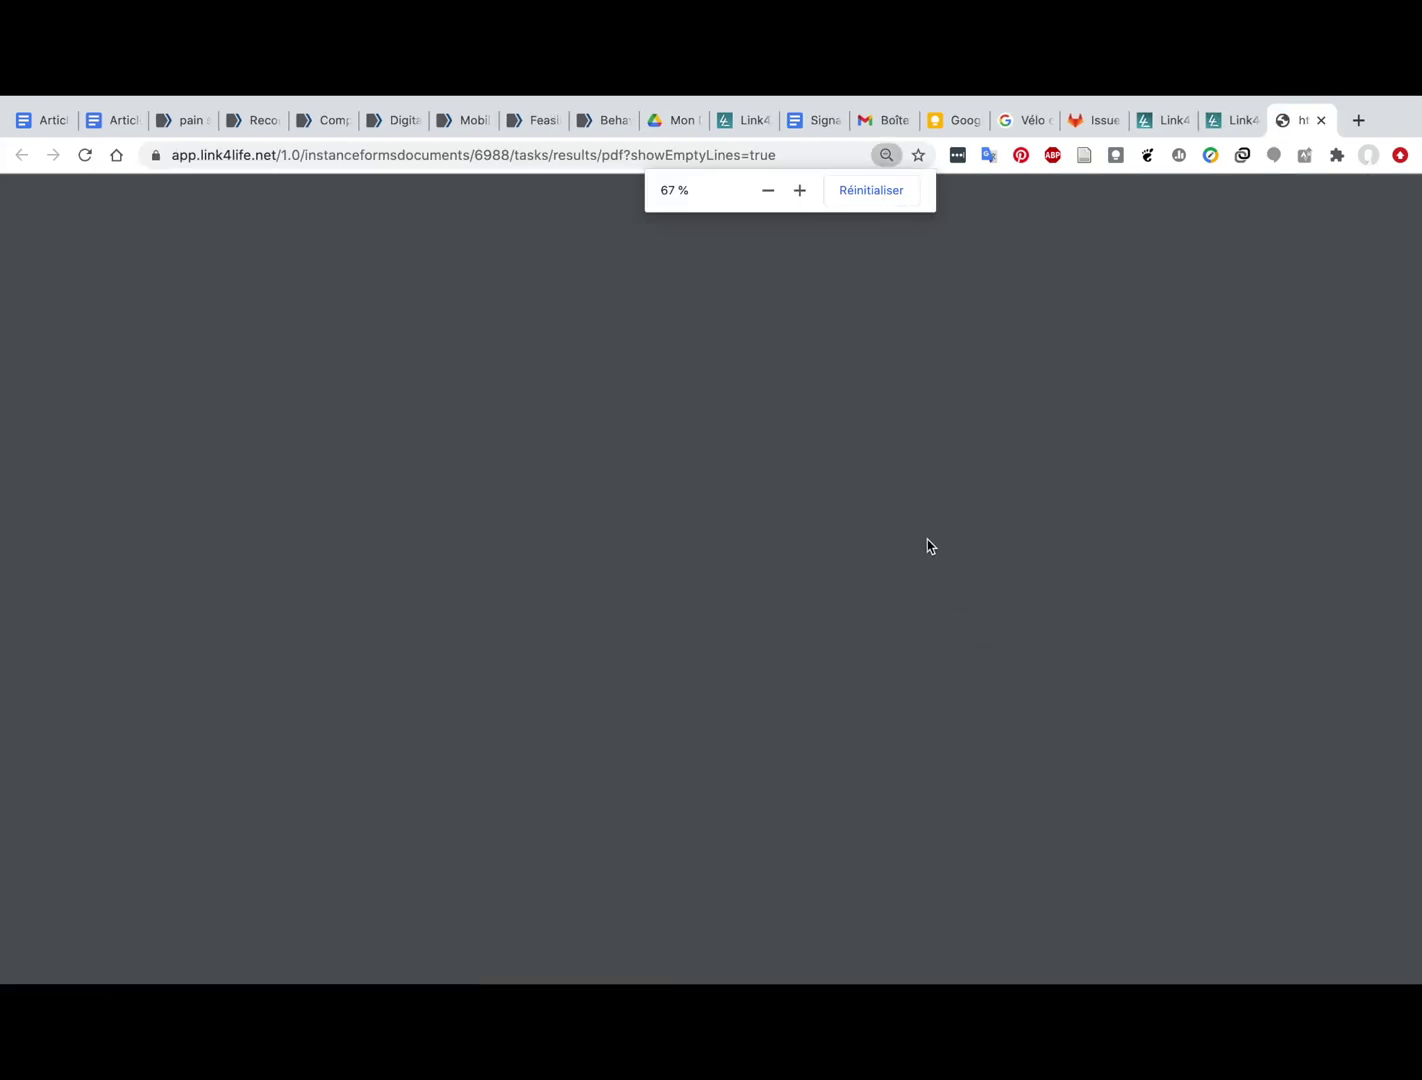
scroll(856, 478, down, 10)
scroll(856, 478, up, 10)
scroll(855, 477, down, 5)
scroll(856, 478, down, 3)
scroll(856, 478, up, 1)
scroll(855, 478, down, 6)
scroll(855, 477, up, 9)
scroll(856, 477, up, 1)
scroll(855, 478, down, 8)
scroll(856, 477, down, 4)
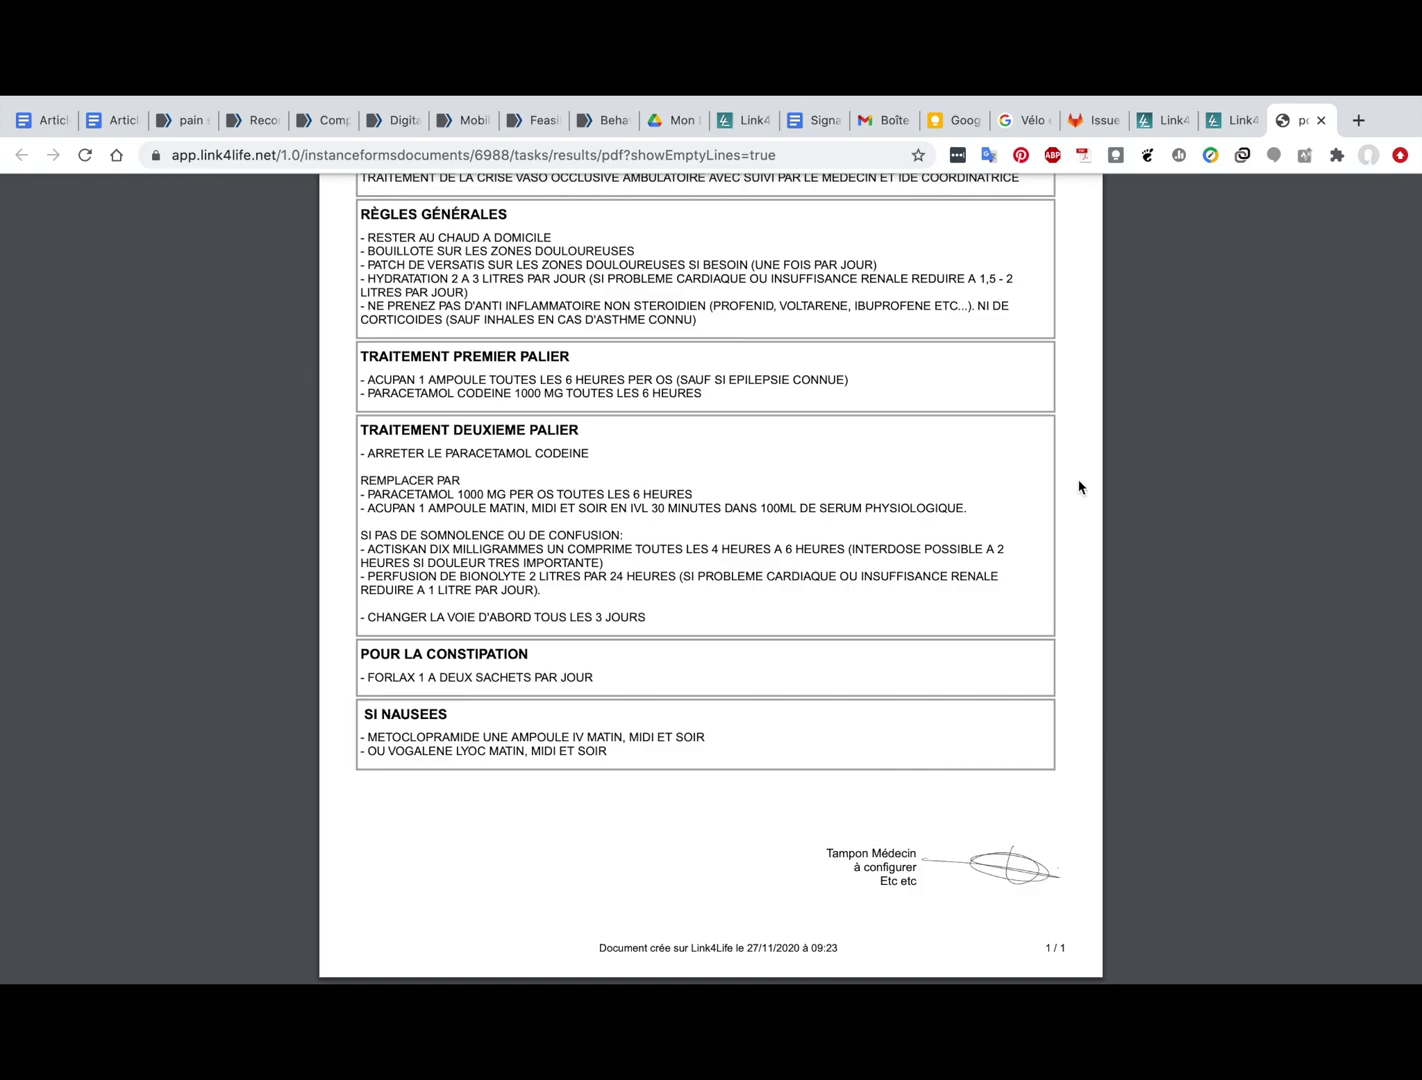
click(1232, 121)
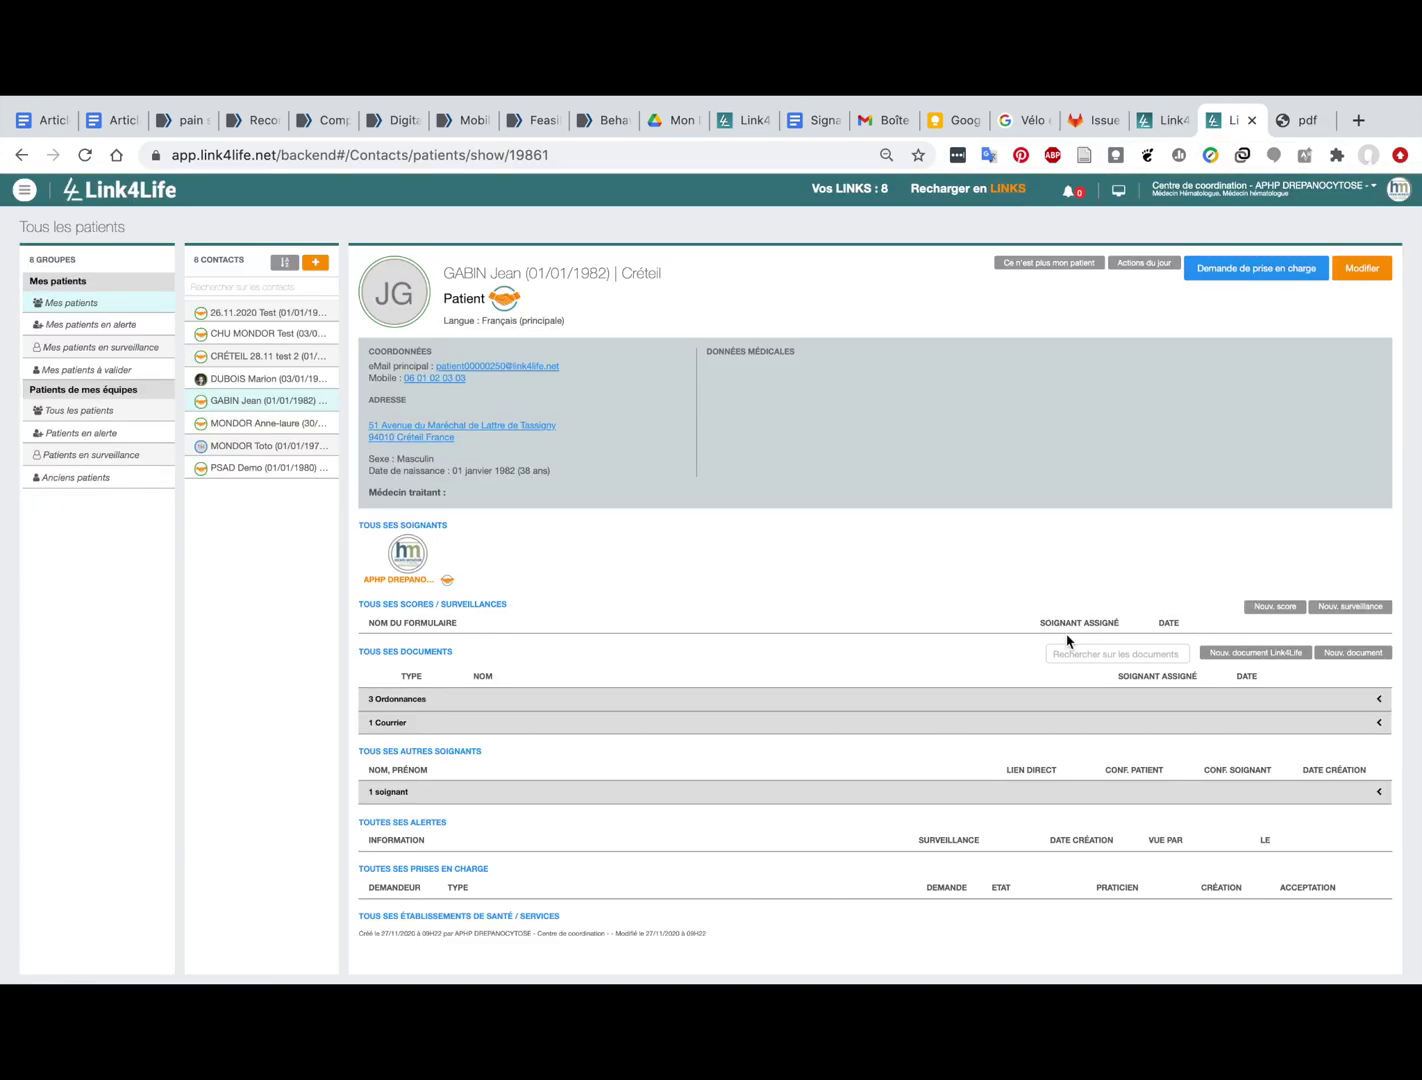
Step: Expand the '3 Ordonnances' and '1 Courrier' sections under TOUS SES DOCUMENTS
click(921, 702)
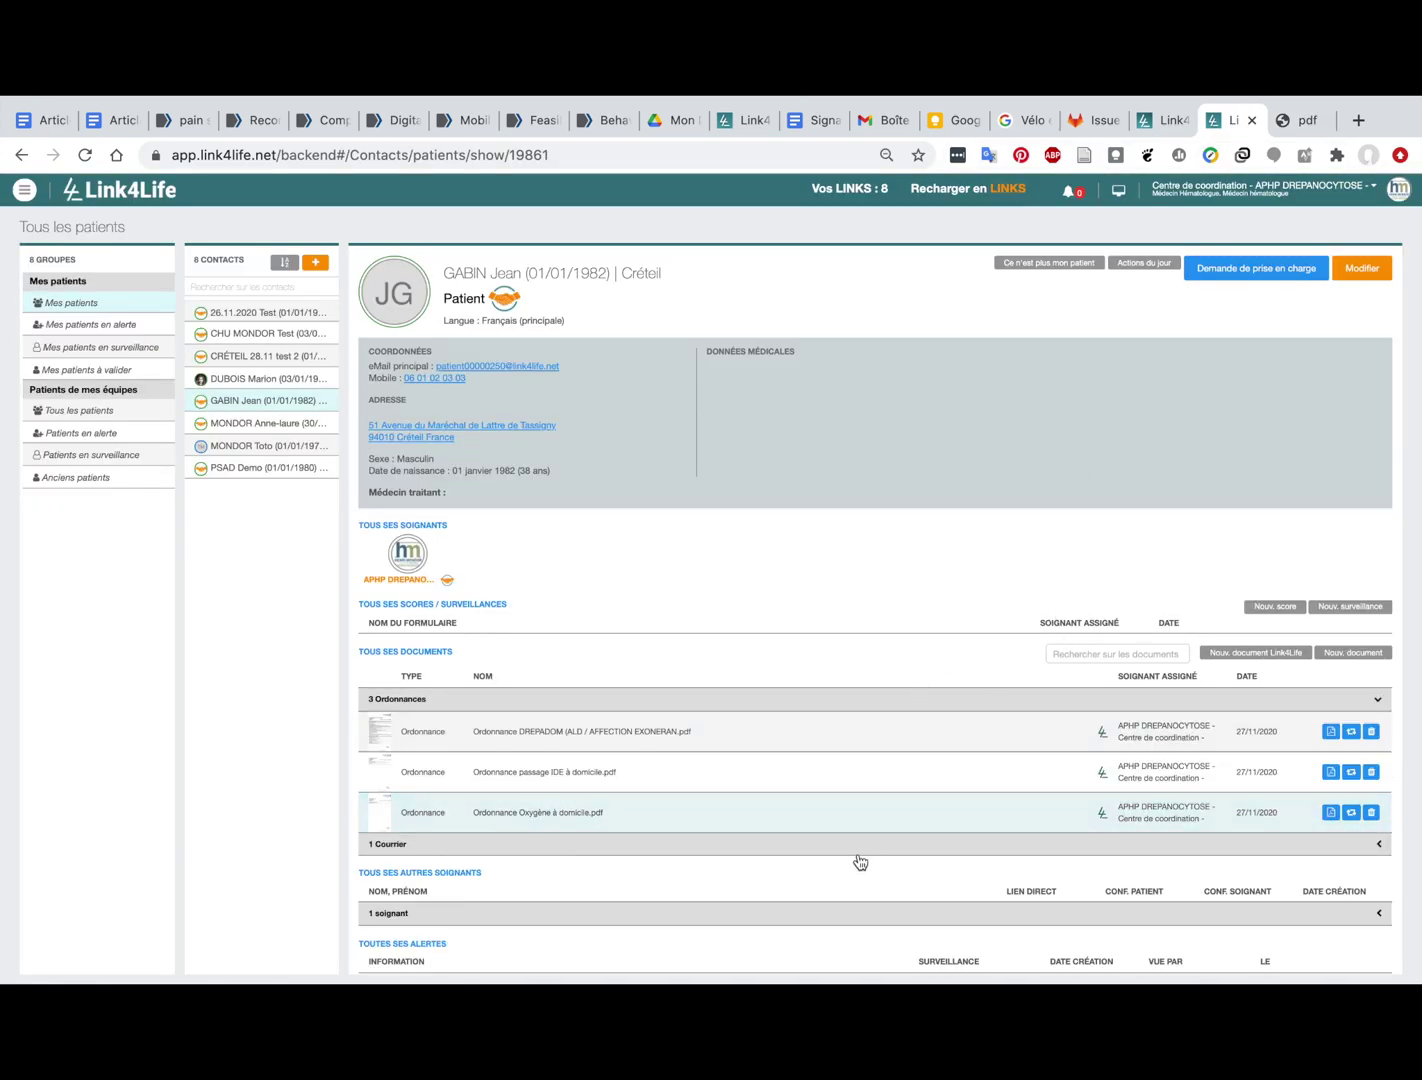
click(845, 845)
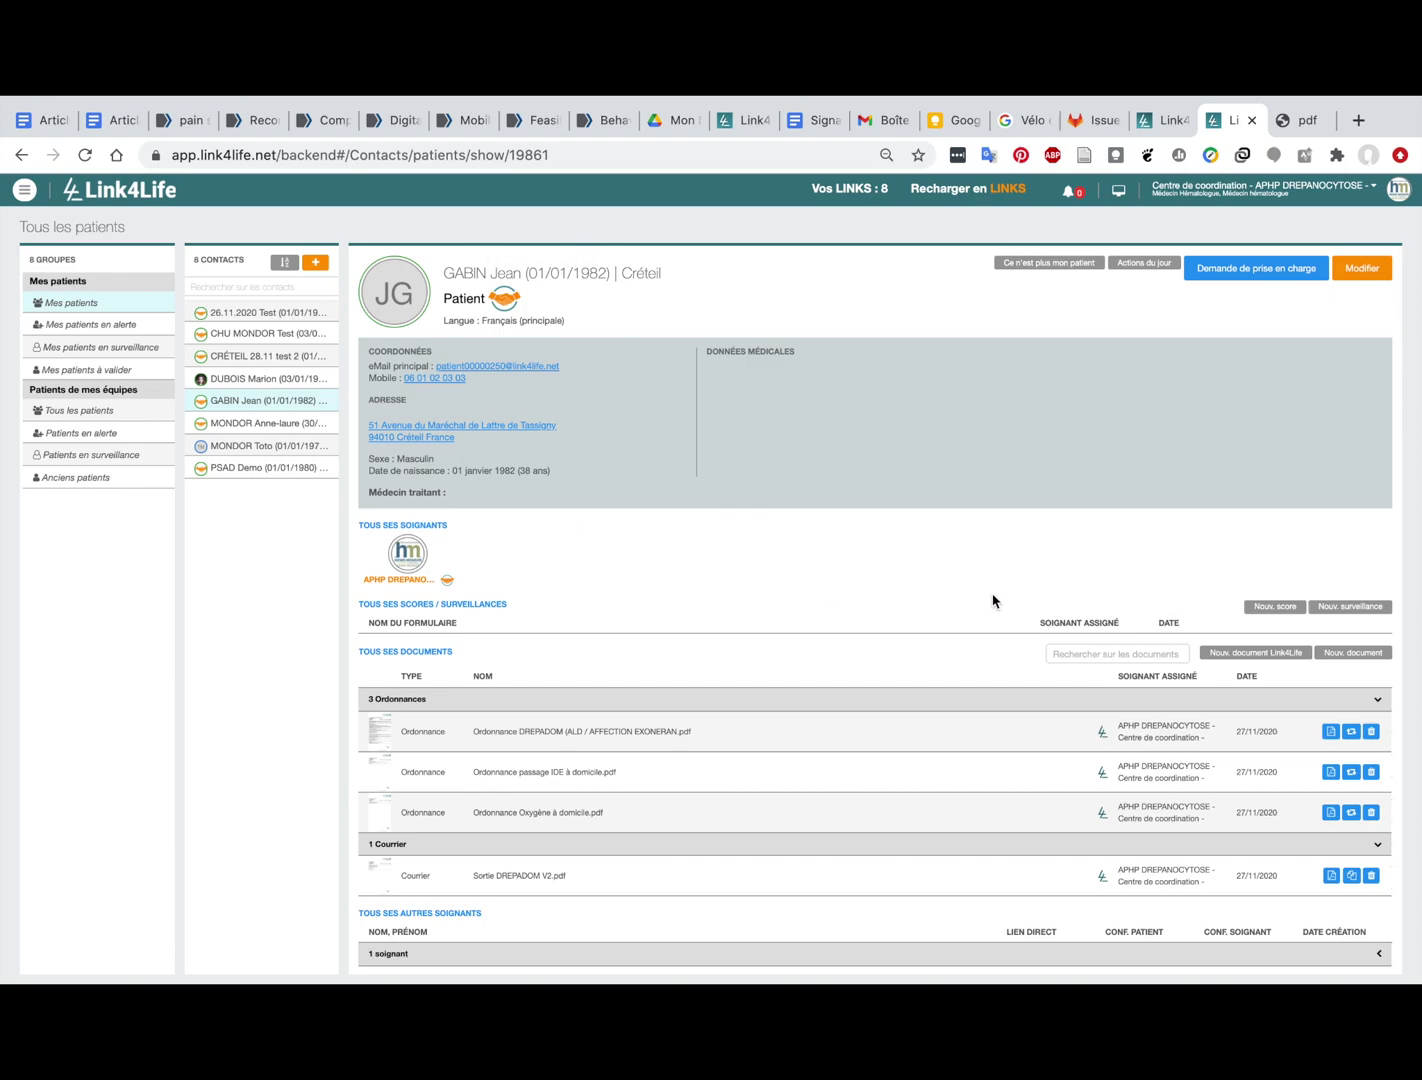
Step: Start a care request with specialty Prestataire de santé > A domicile and open recipient selection
click(1265, 272)
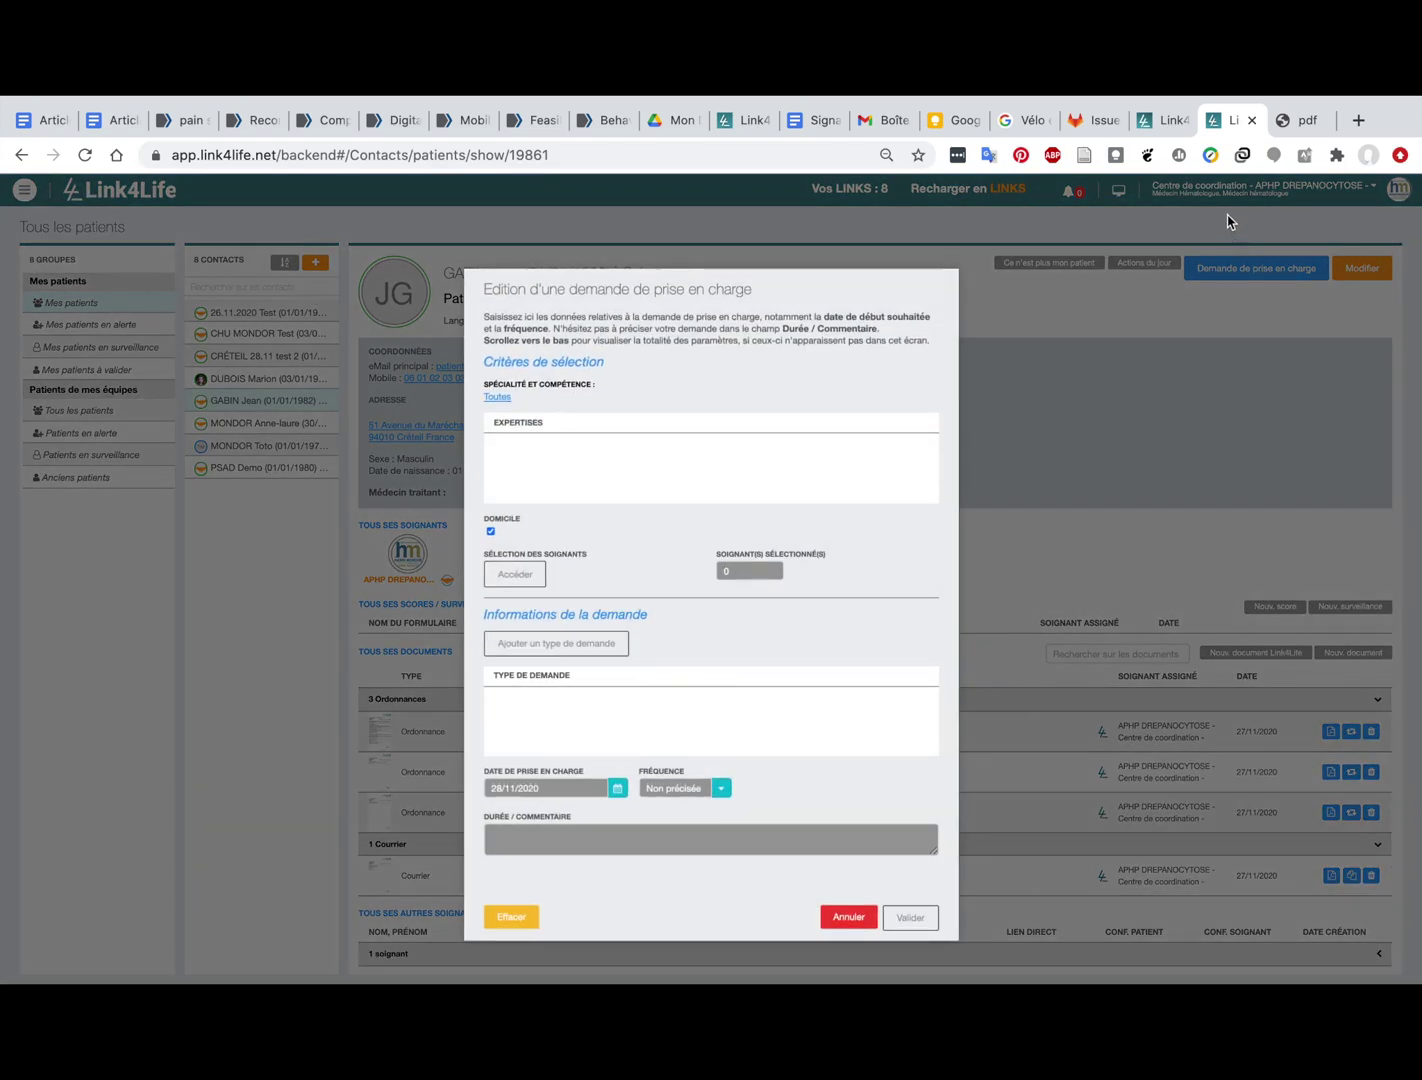
click(498, 398)
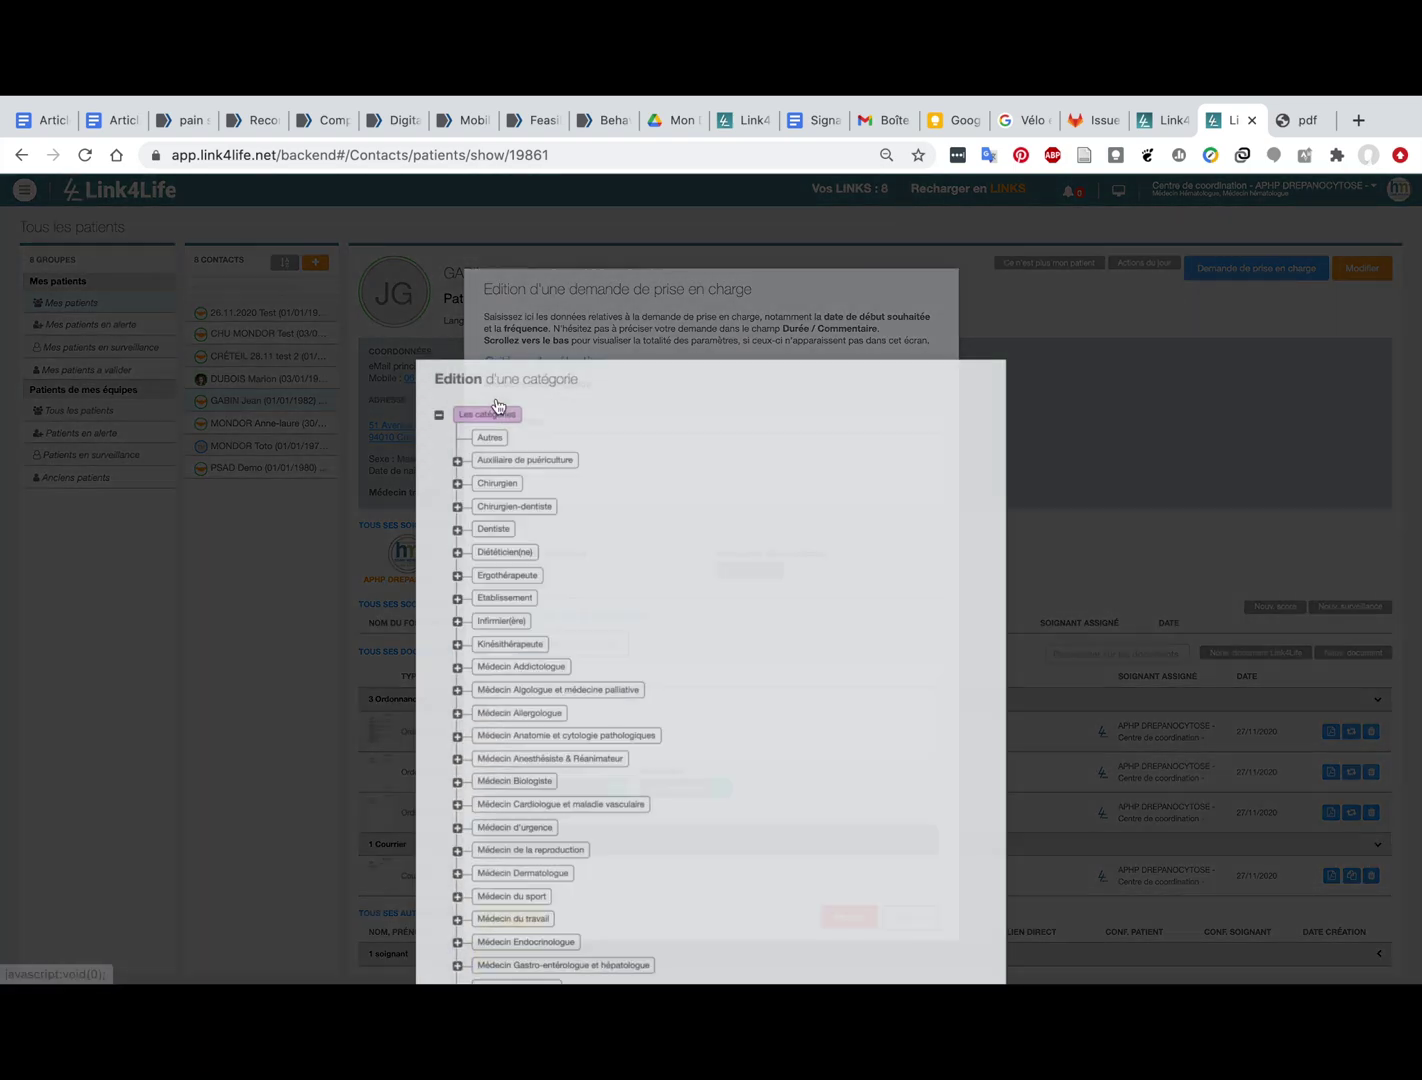
scroll(511, 497, down, 5)
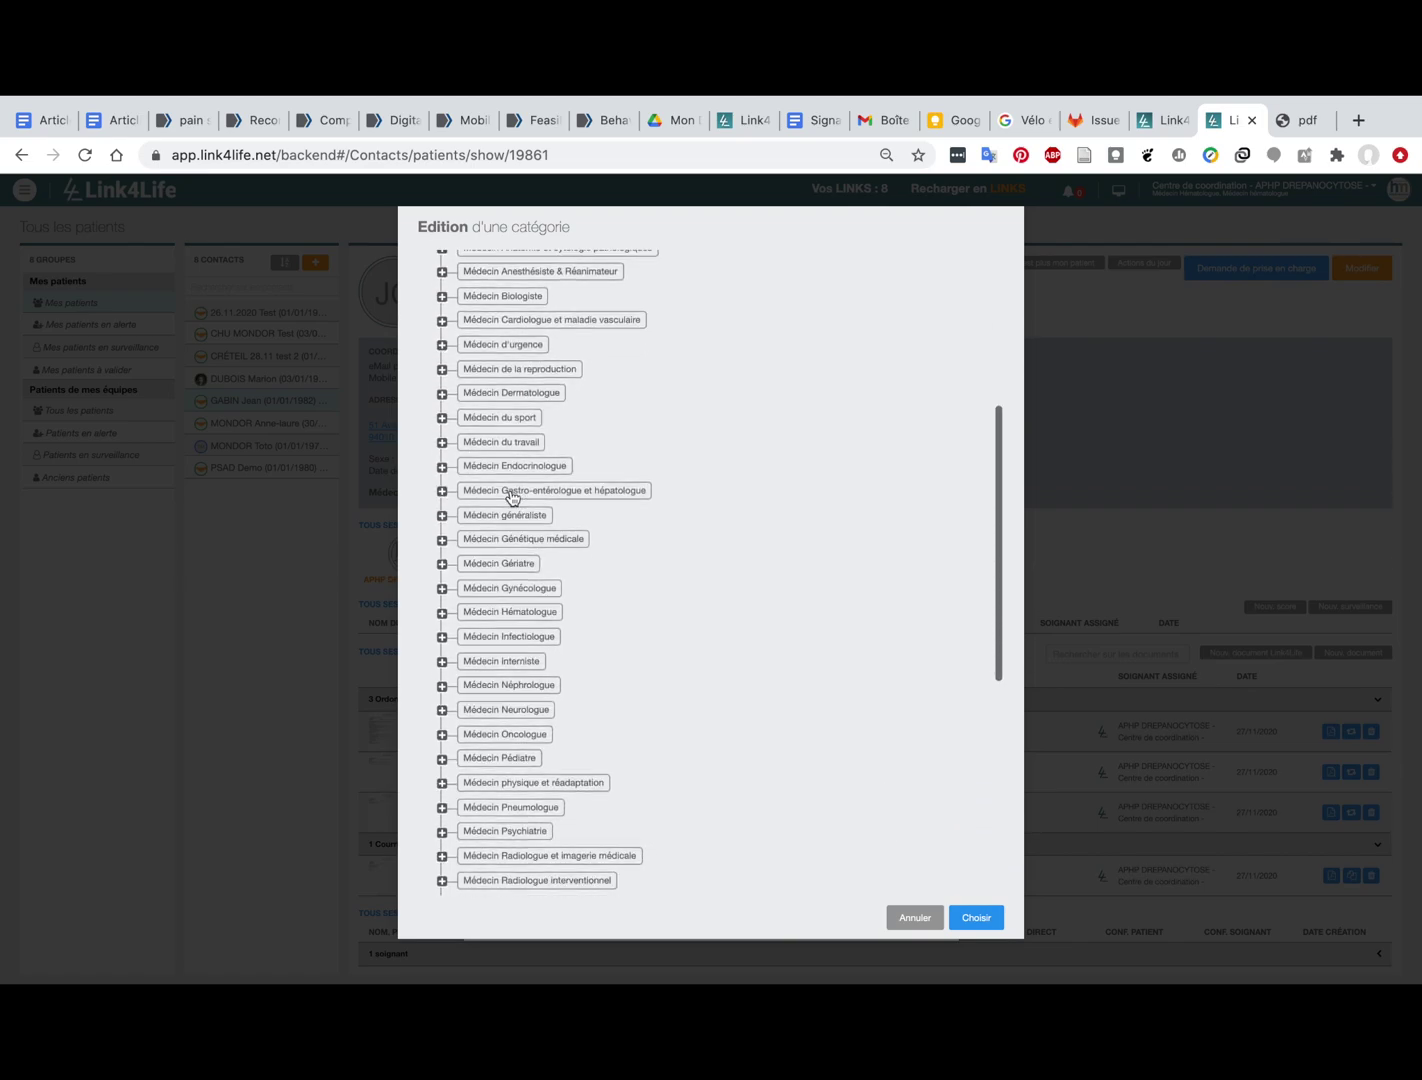
scroll(511, 497, down, 2)
scroll(511, 495, down, 5)
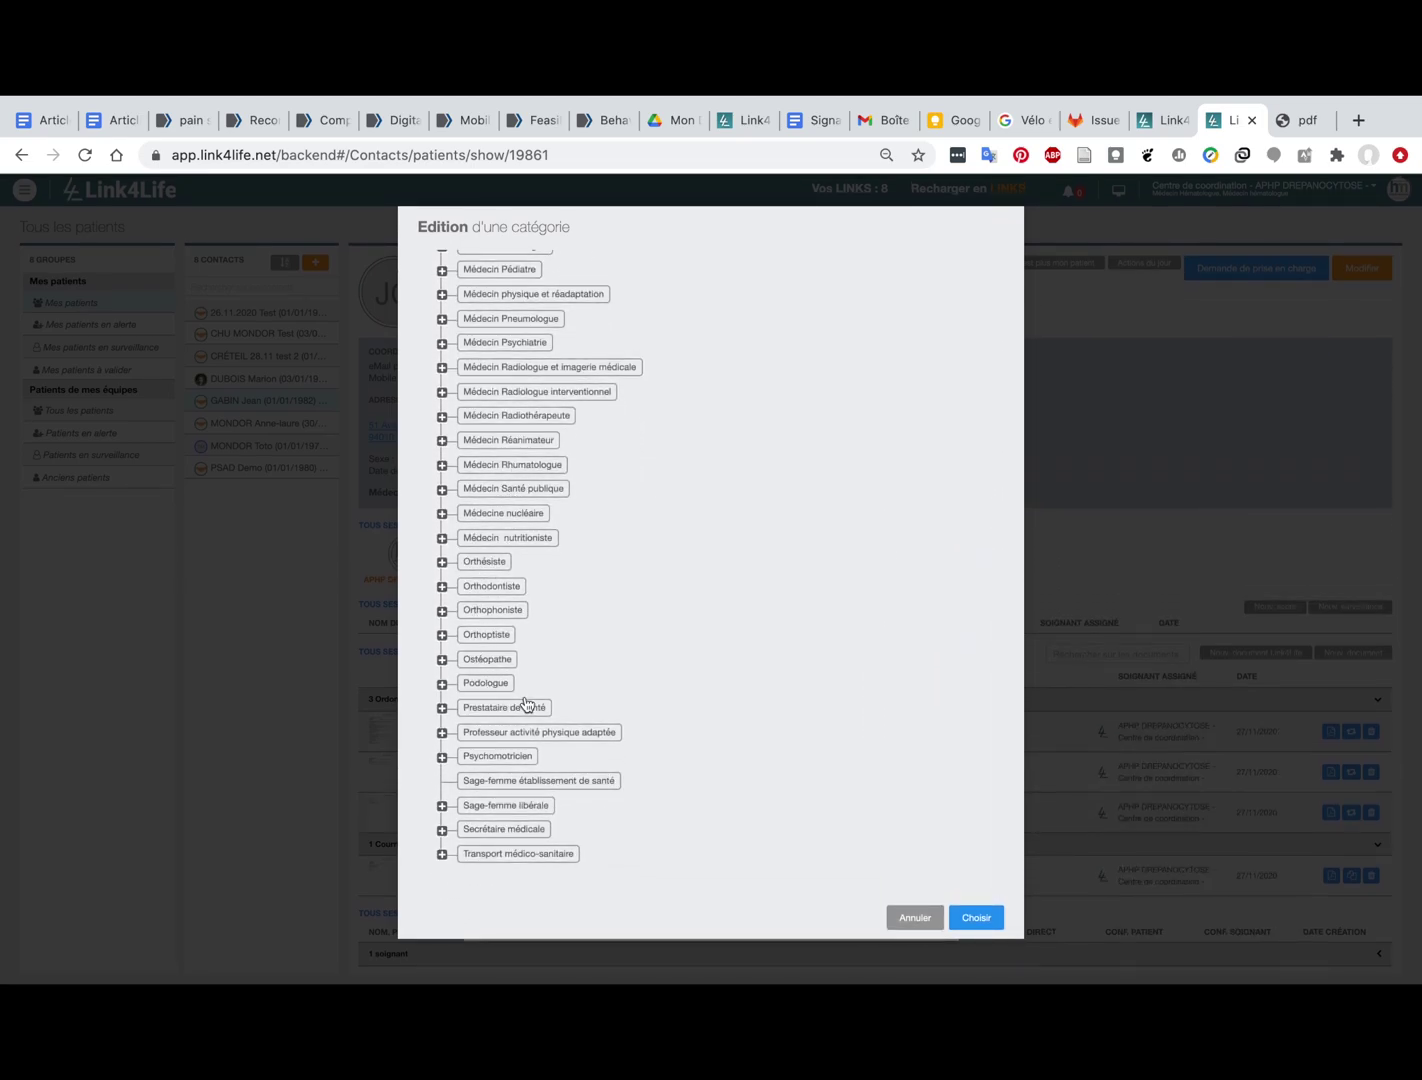
click(496, 710)
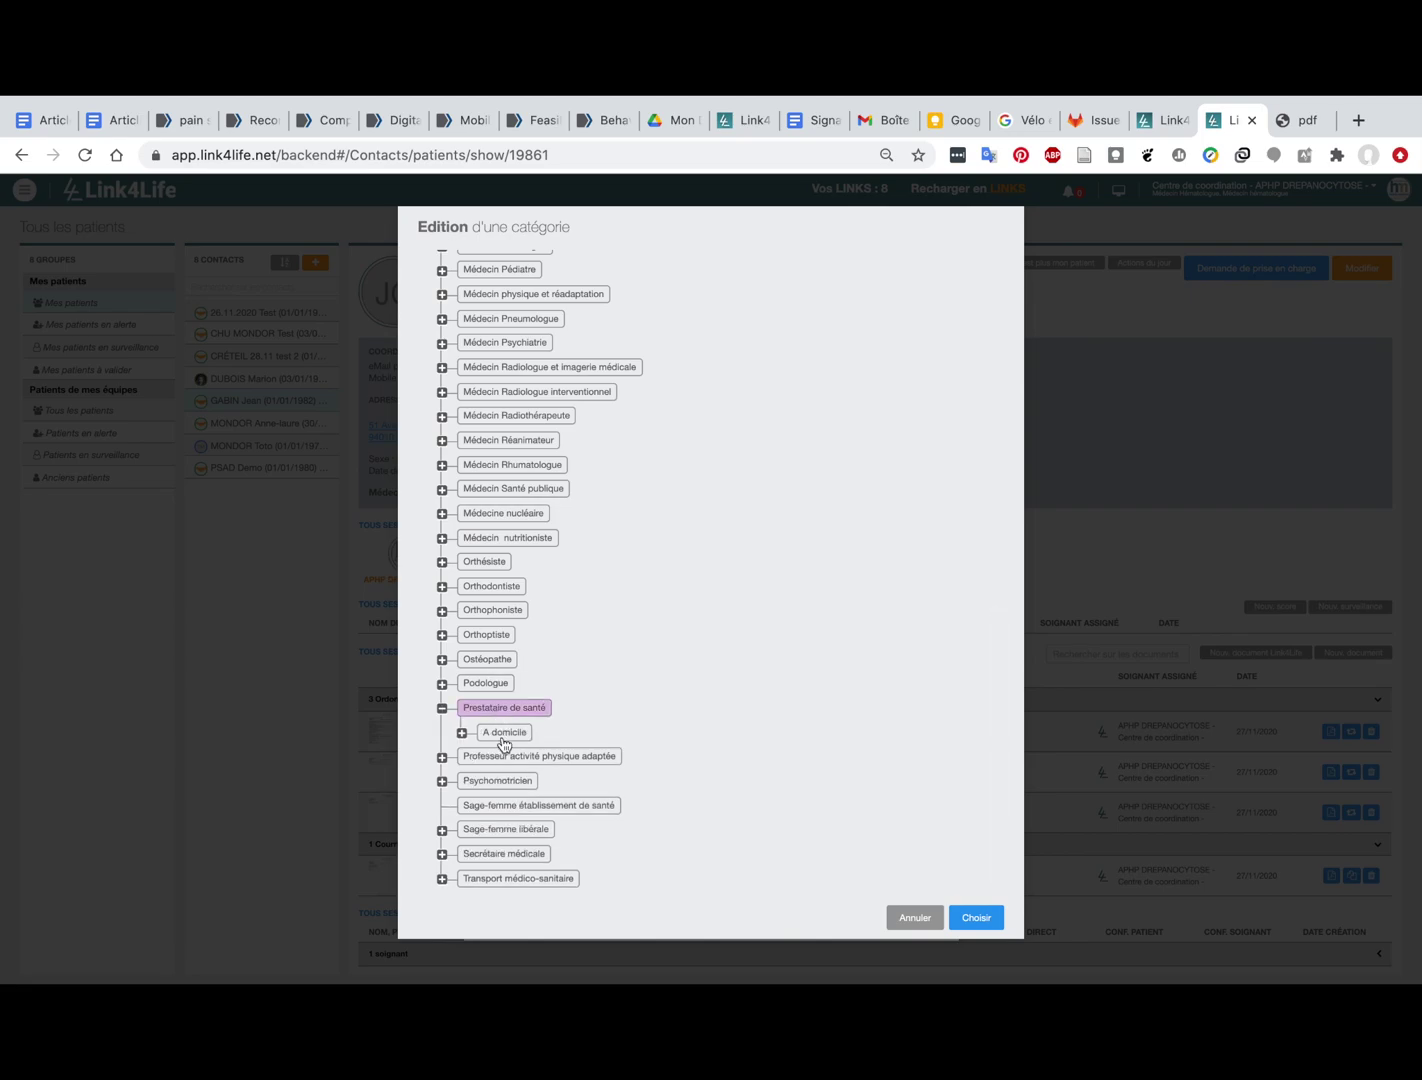
click(503, 735)
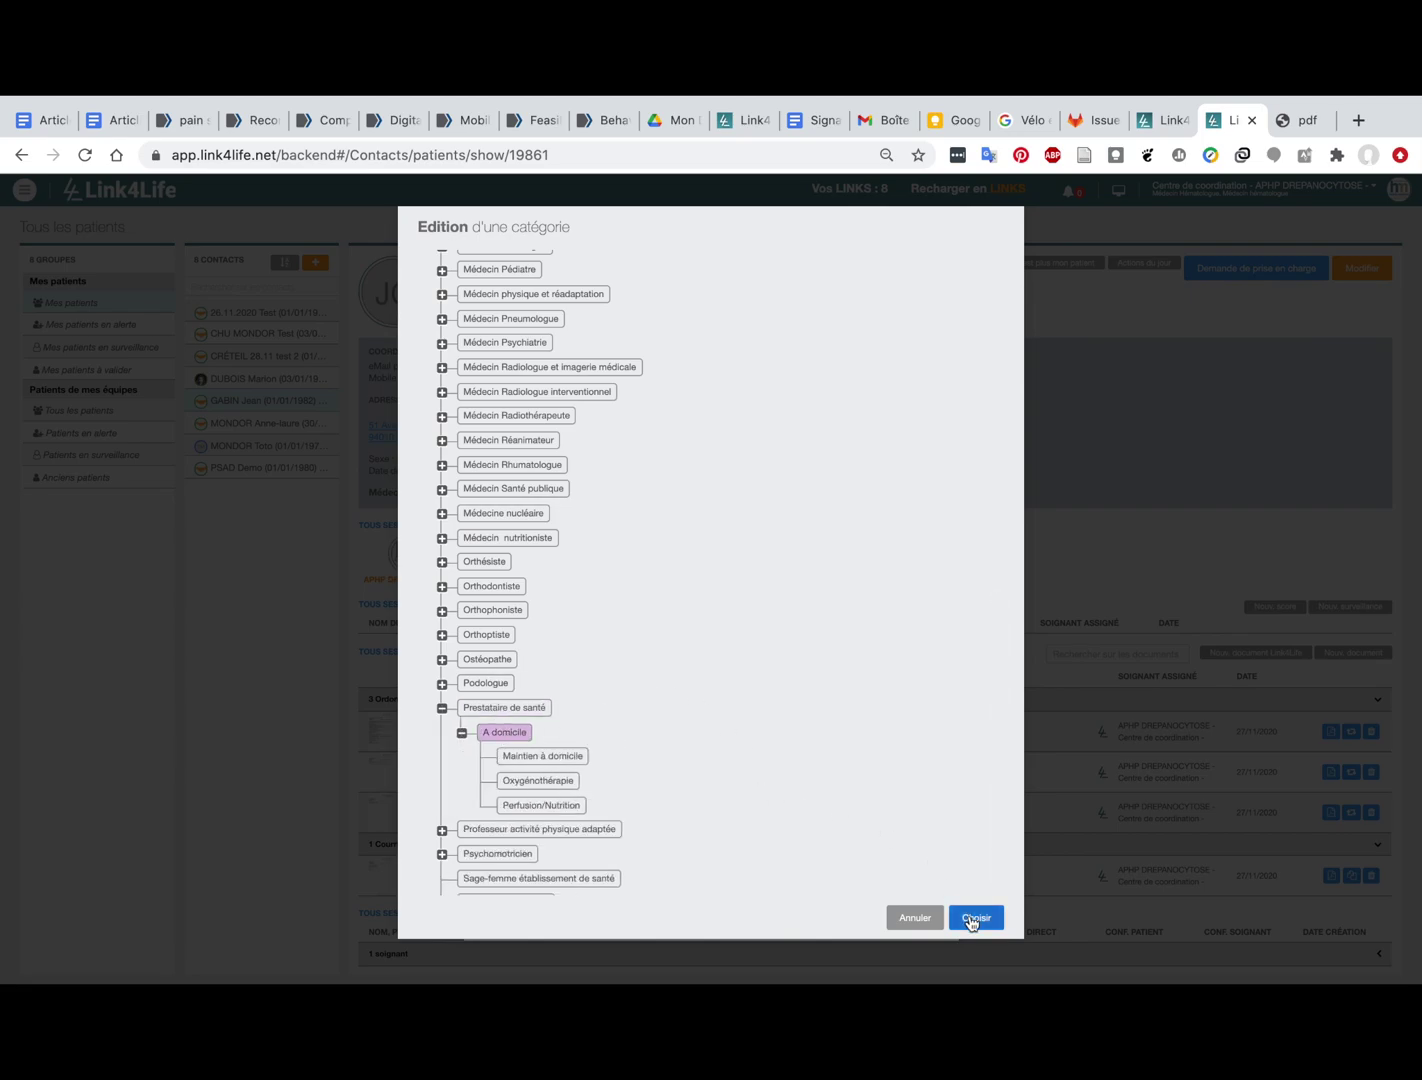
click(976, 918)
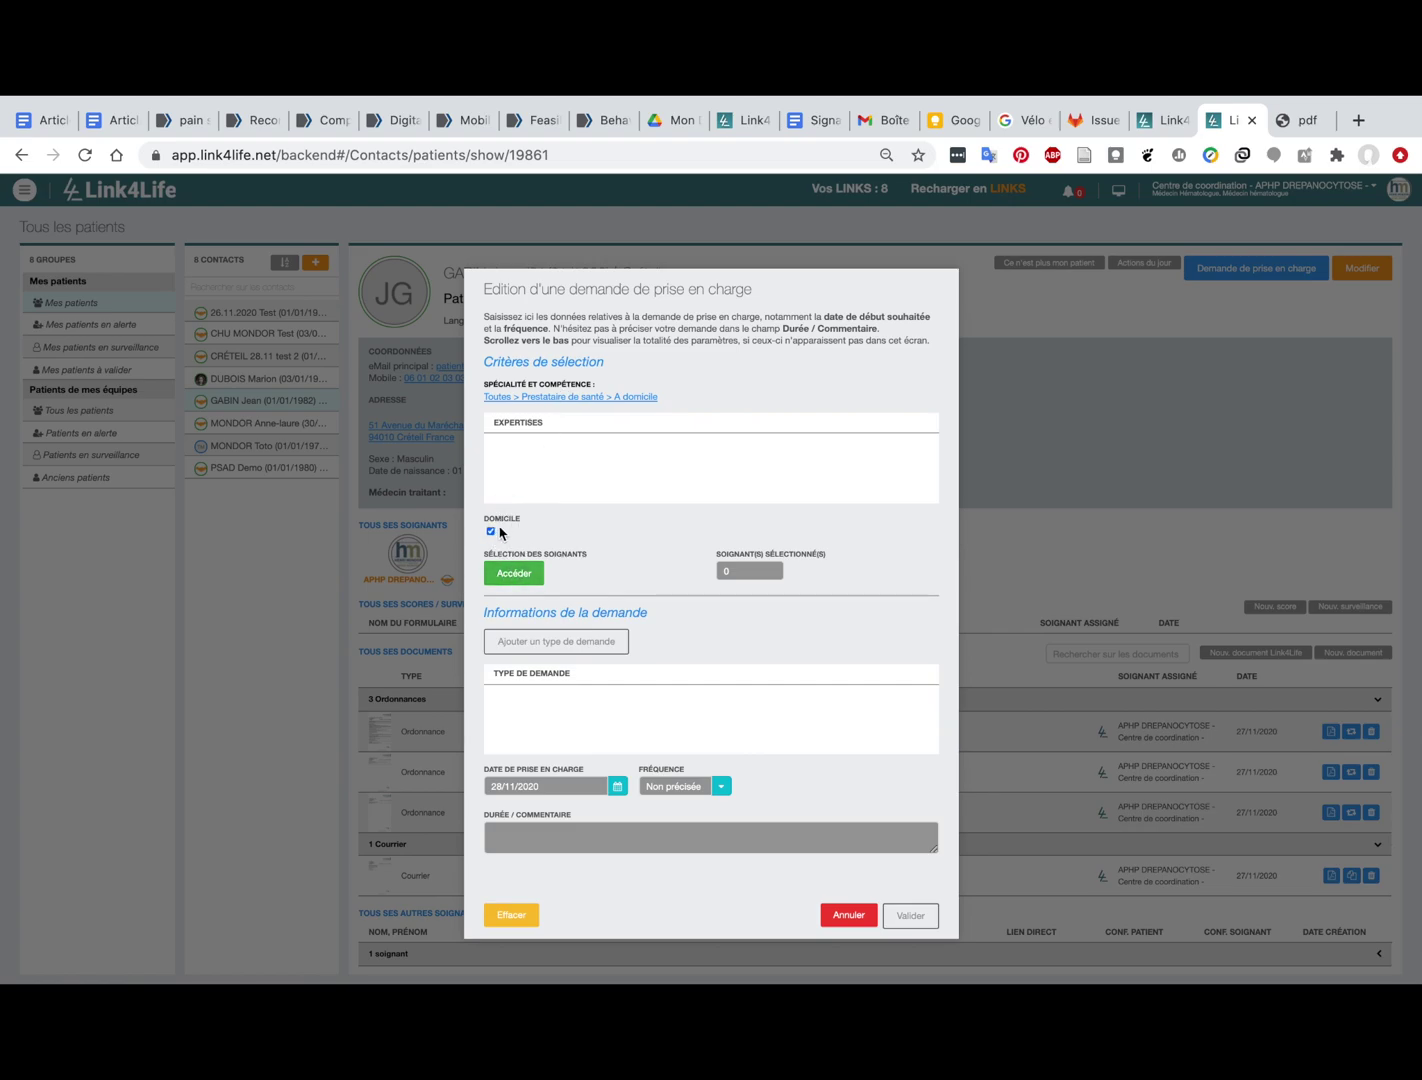
click(510, 574)
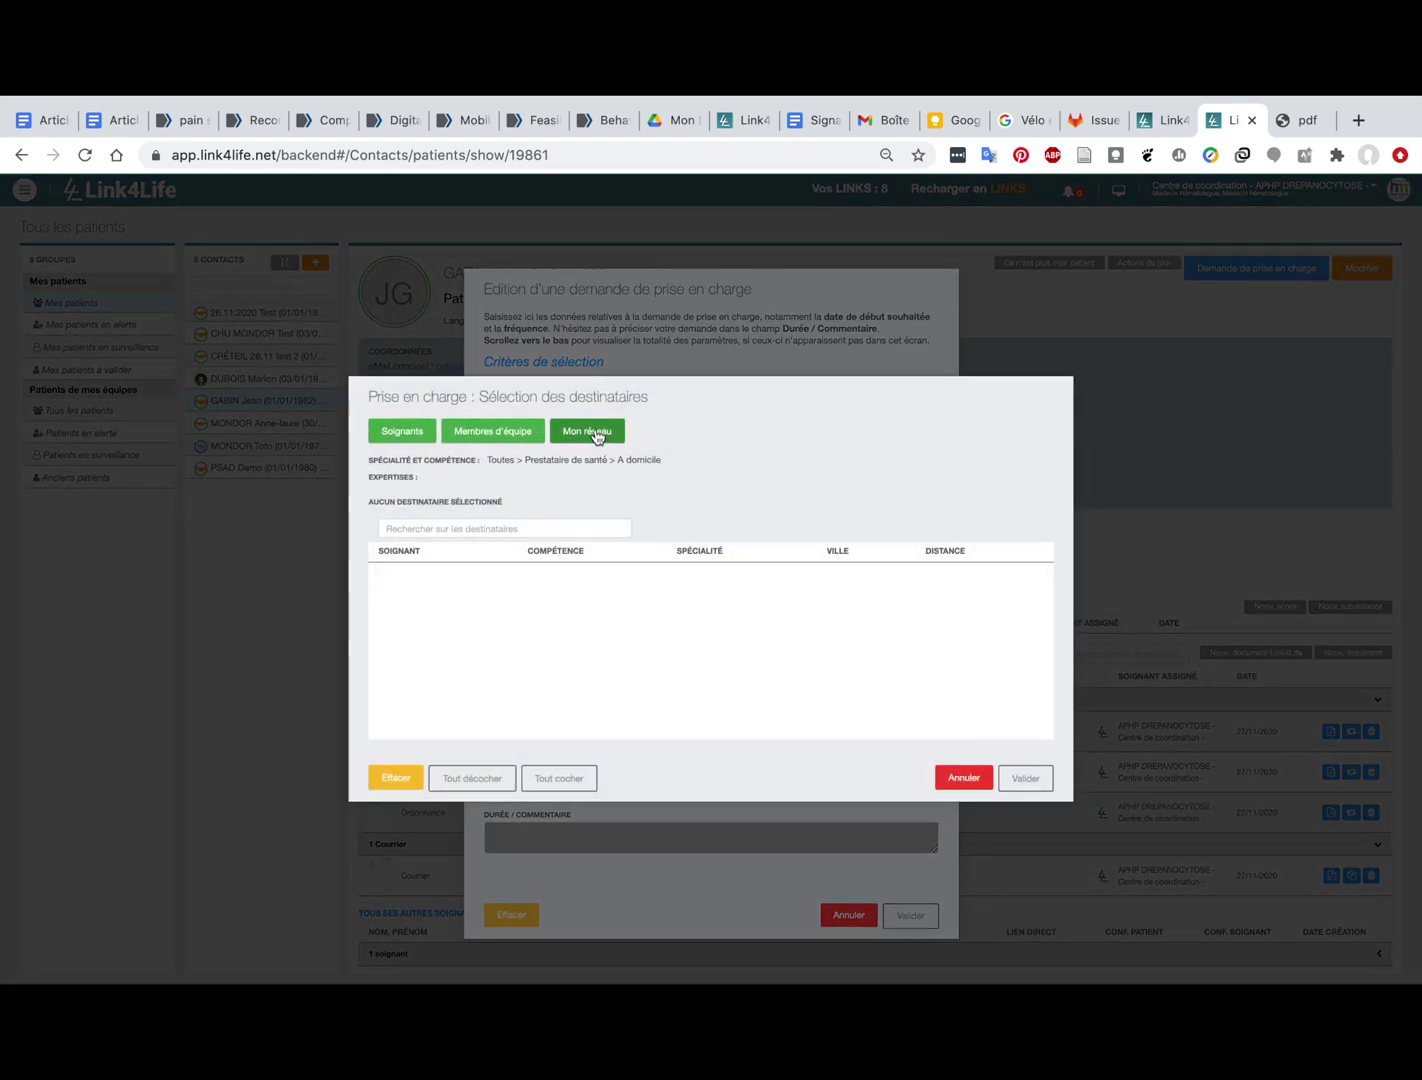
Step: In Mon réseau, uncheck CVH SANTÉ Psad so VITALAIRE Psad is the sole recipient
click(595, 435)
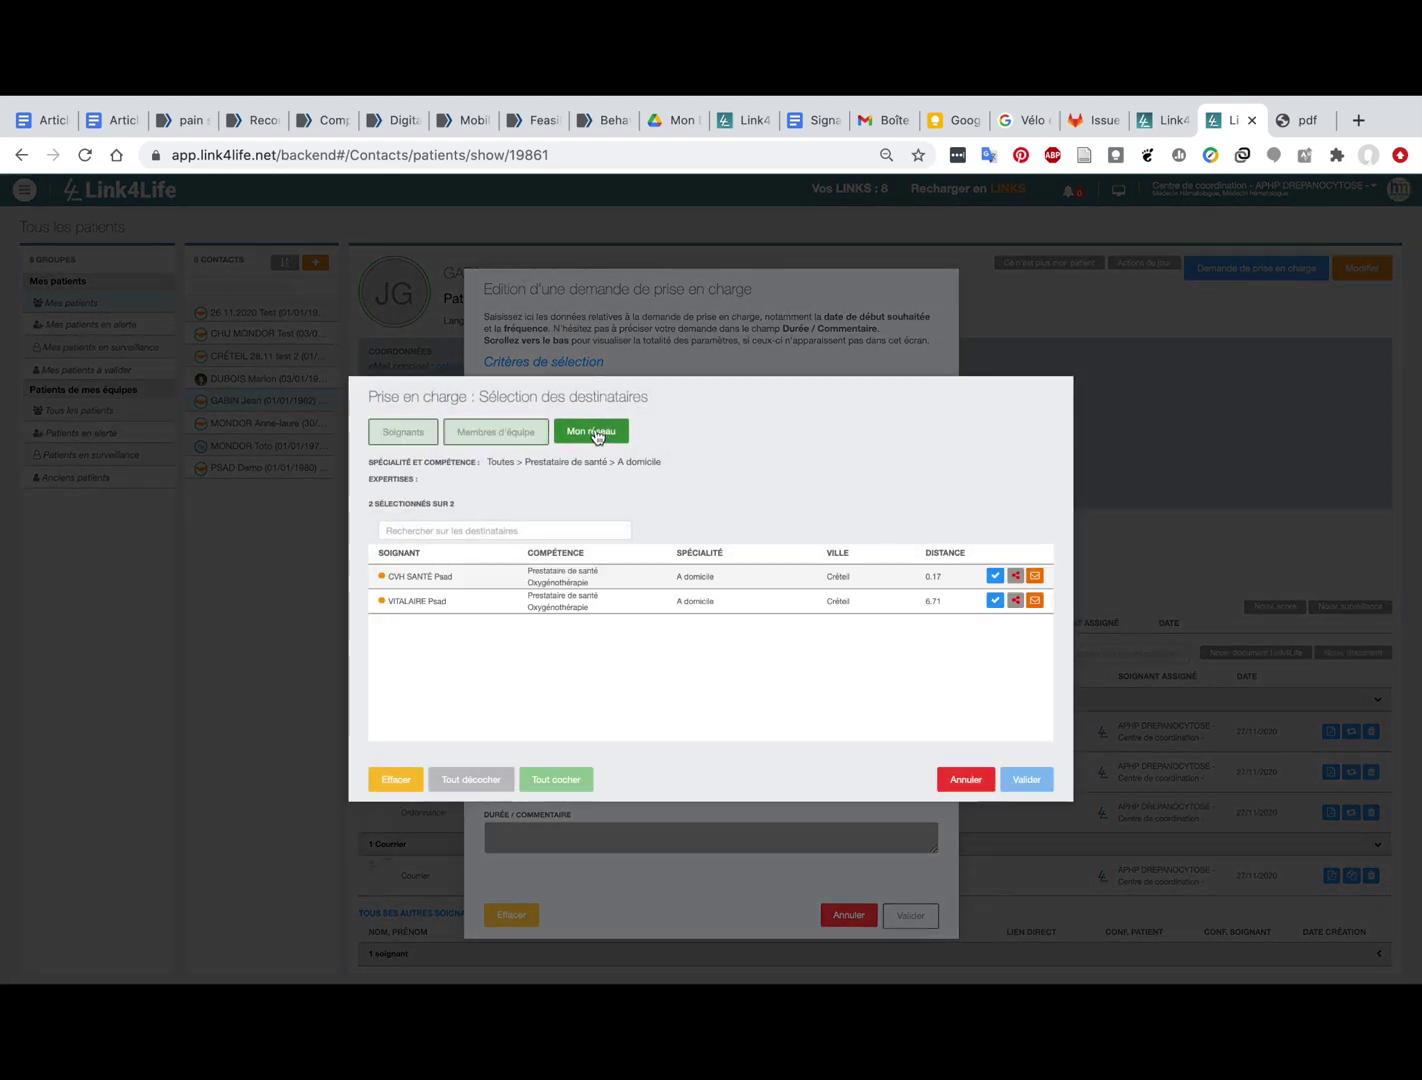
click(544, 580)
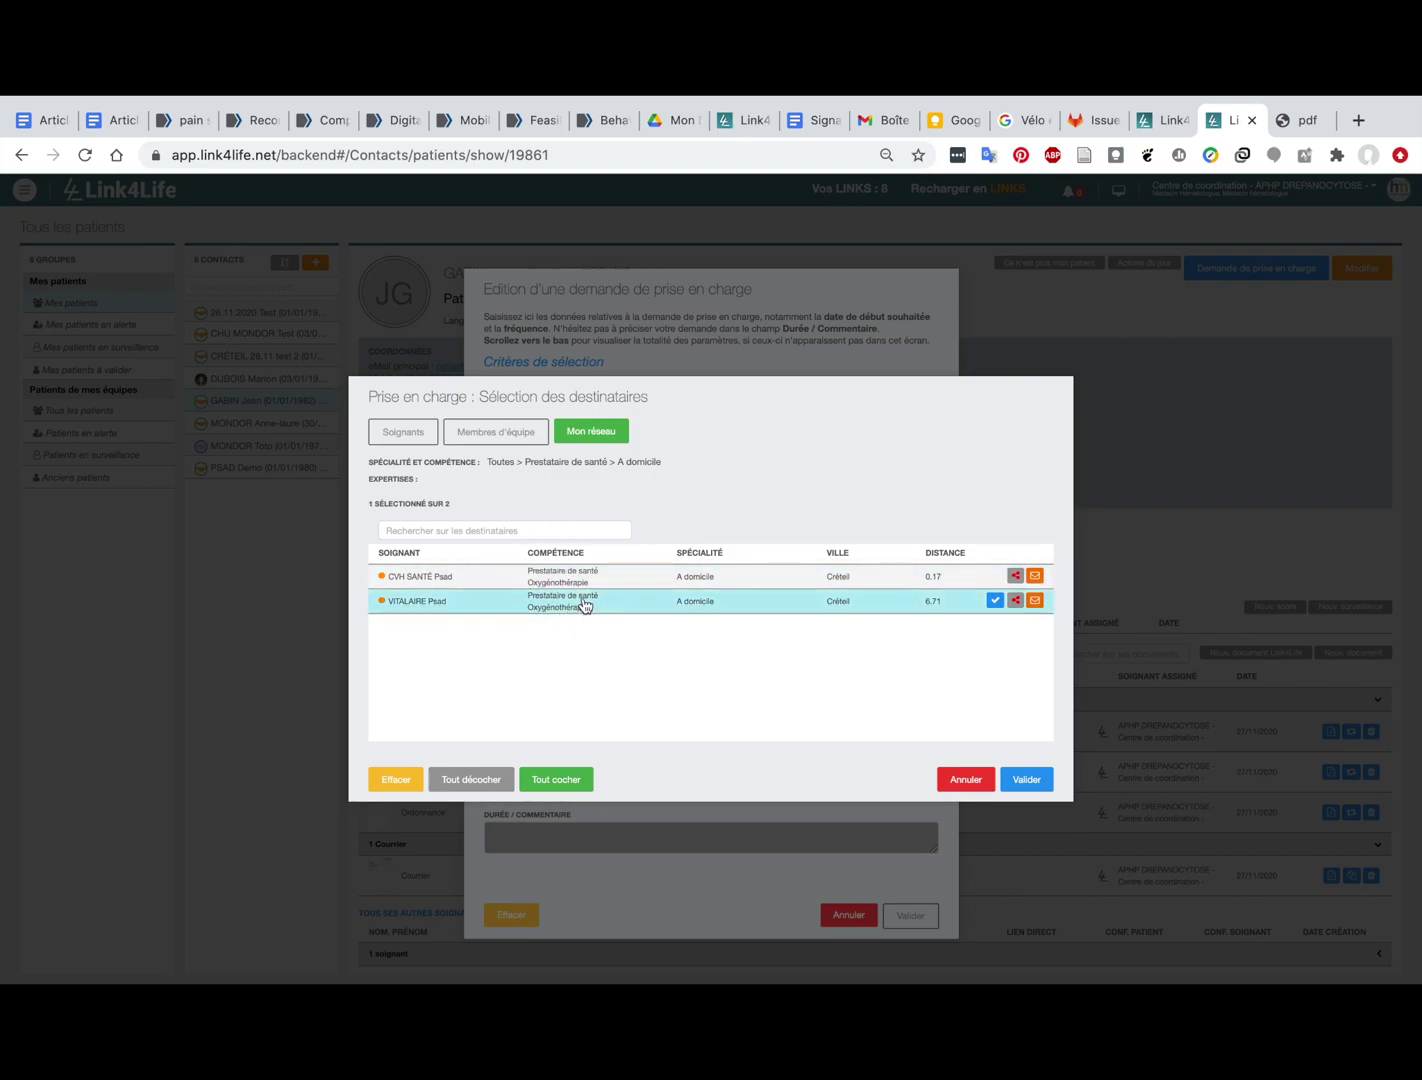
click(893, 587)
click(893, 586)
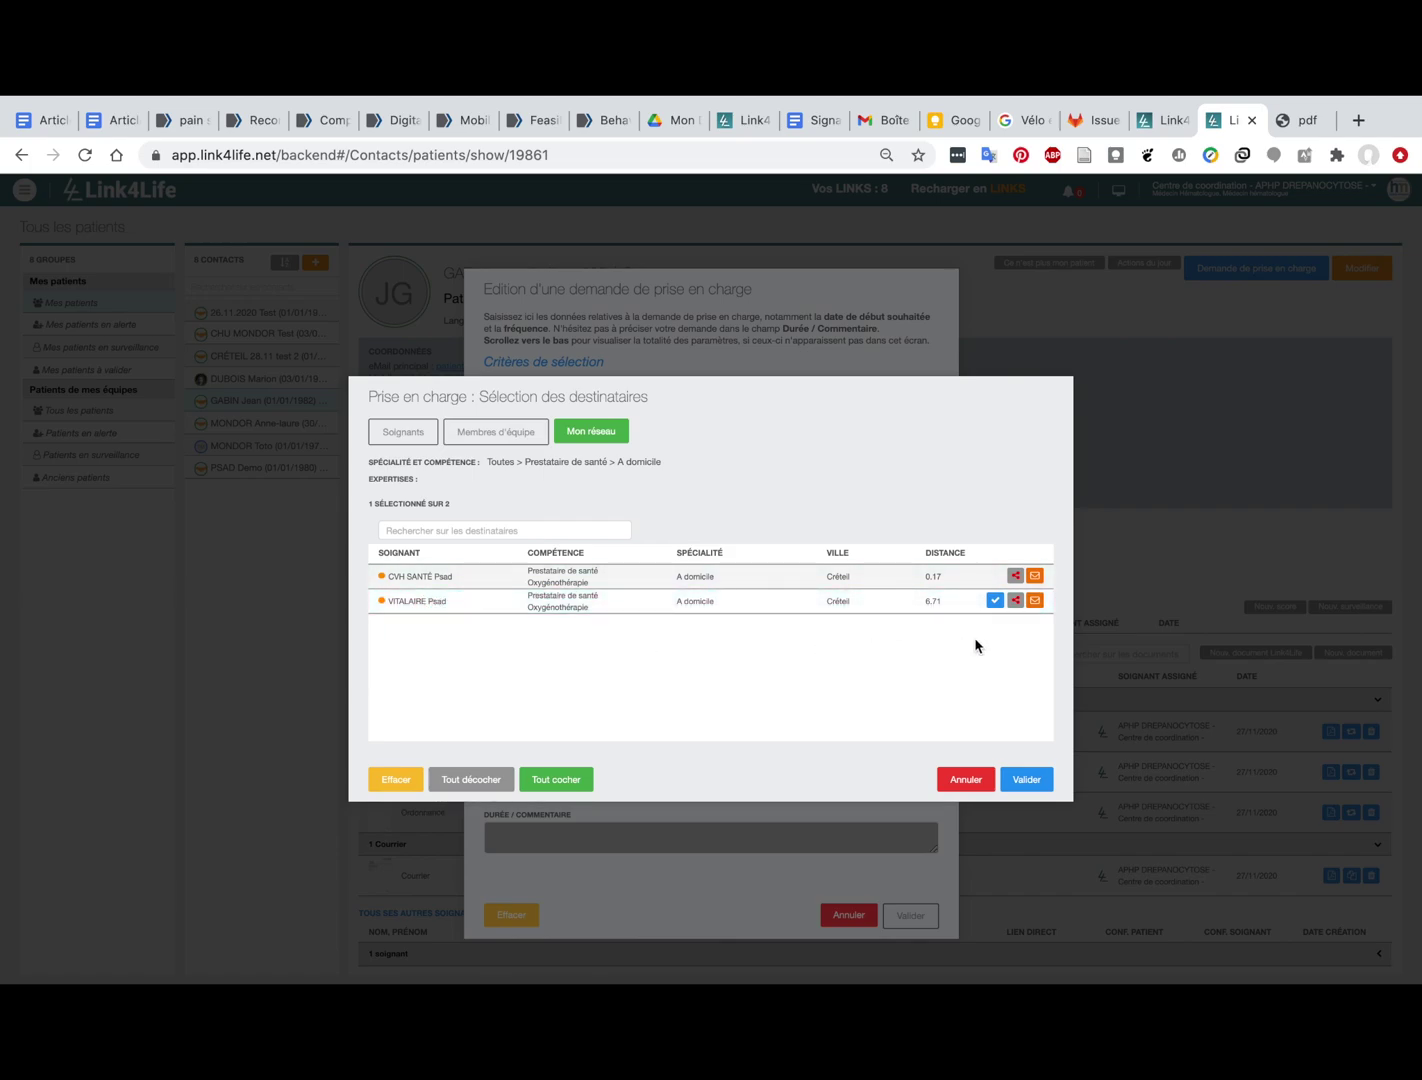
click(940, 577)
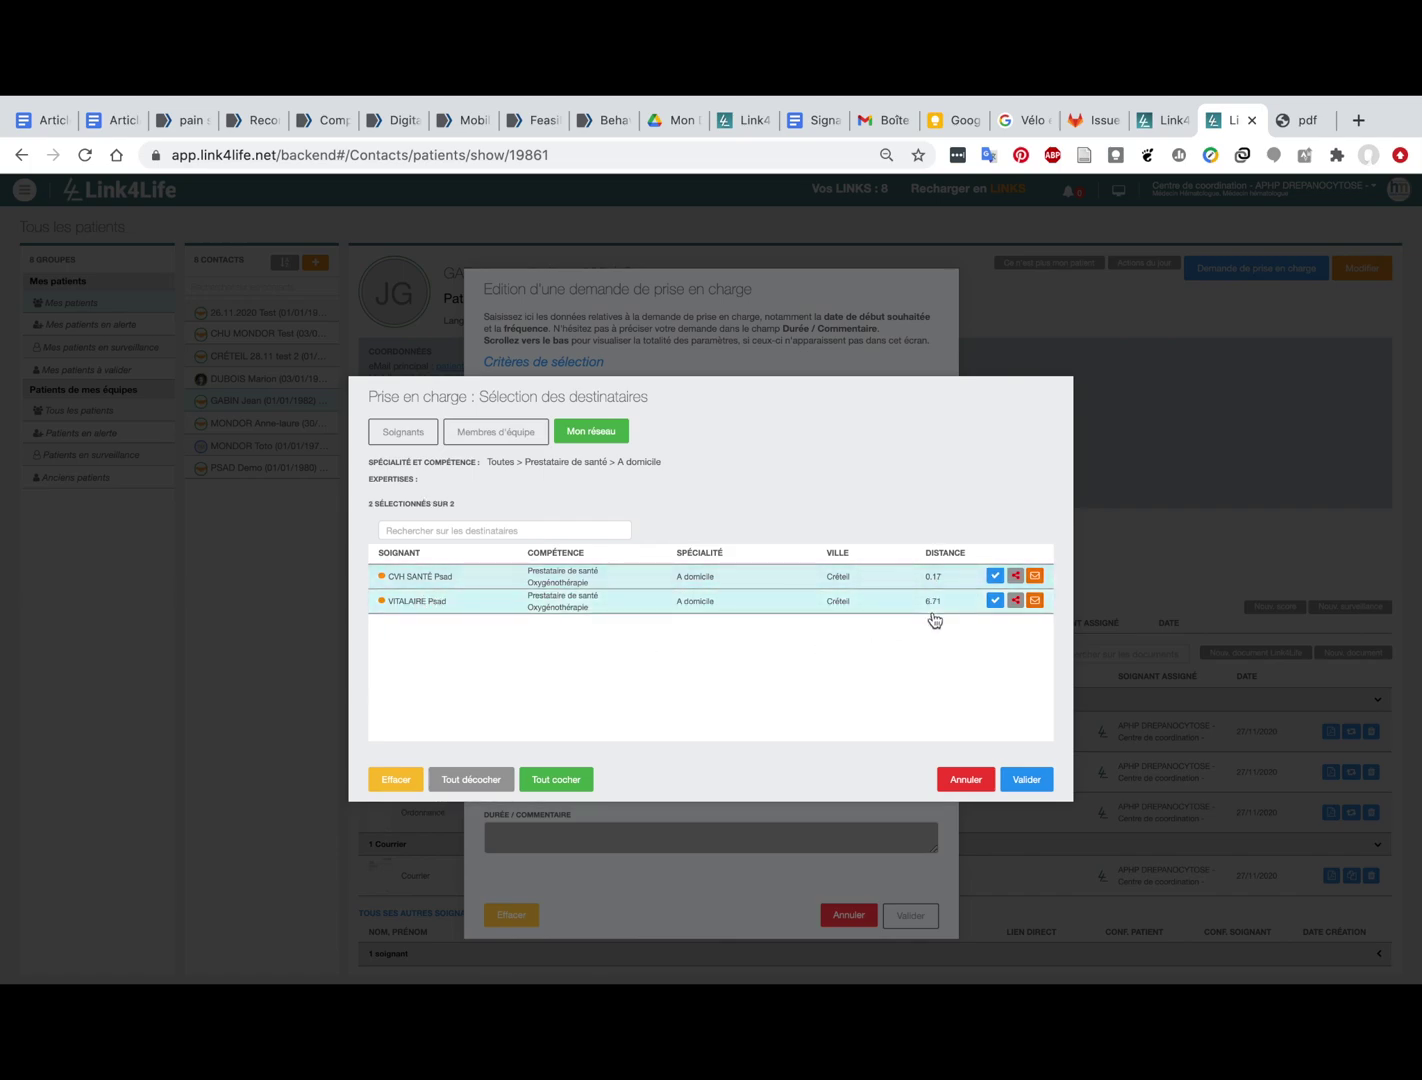
click(936, 587)
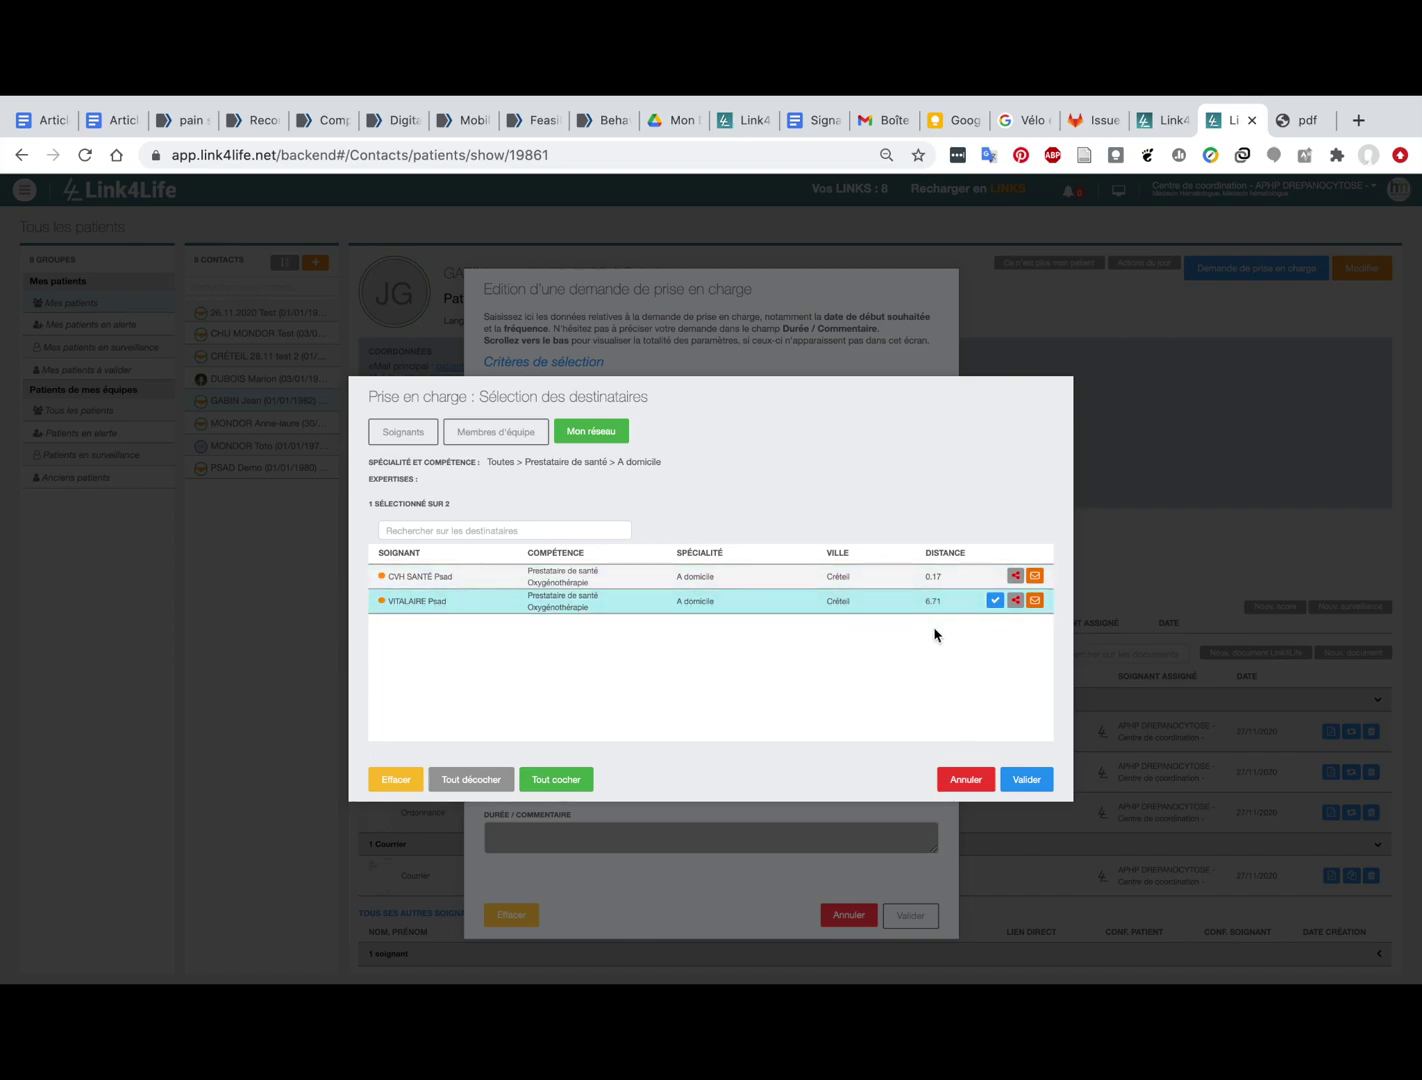
click(1027, 779)
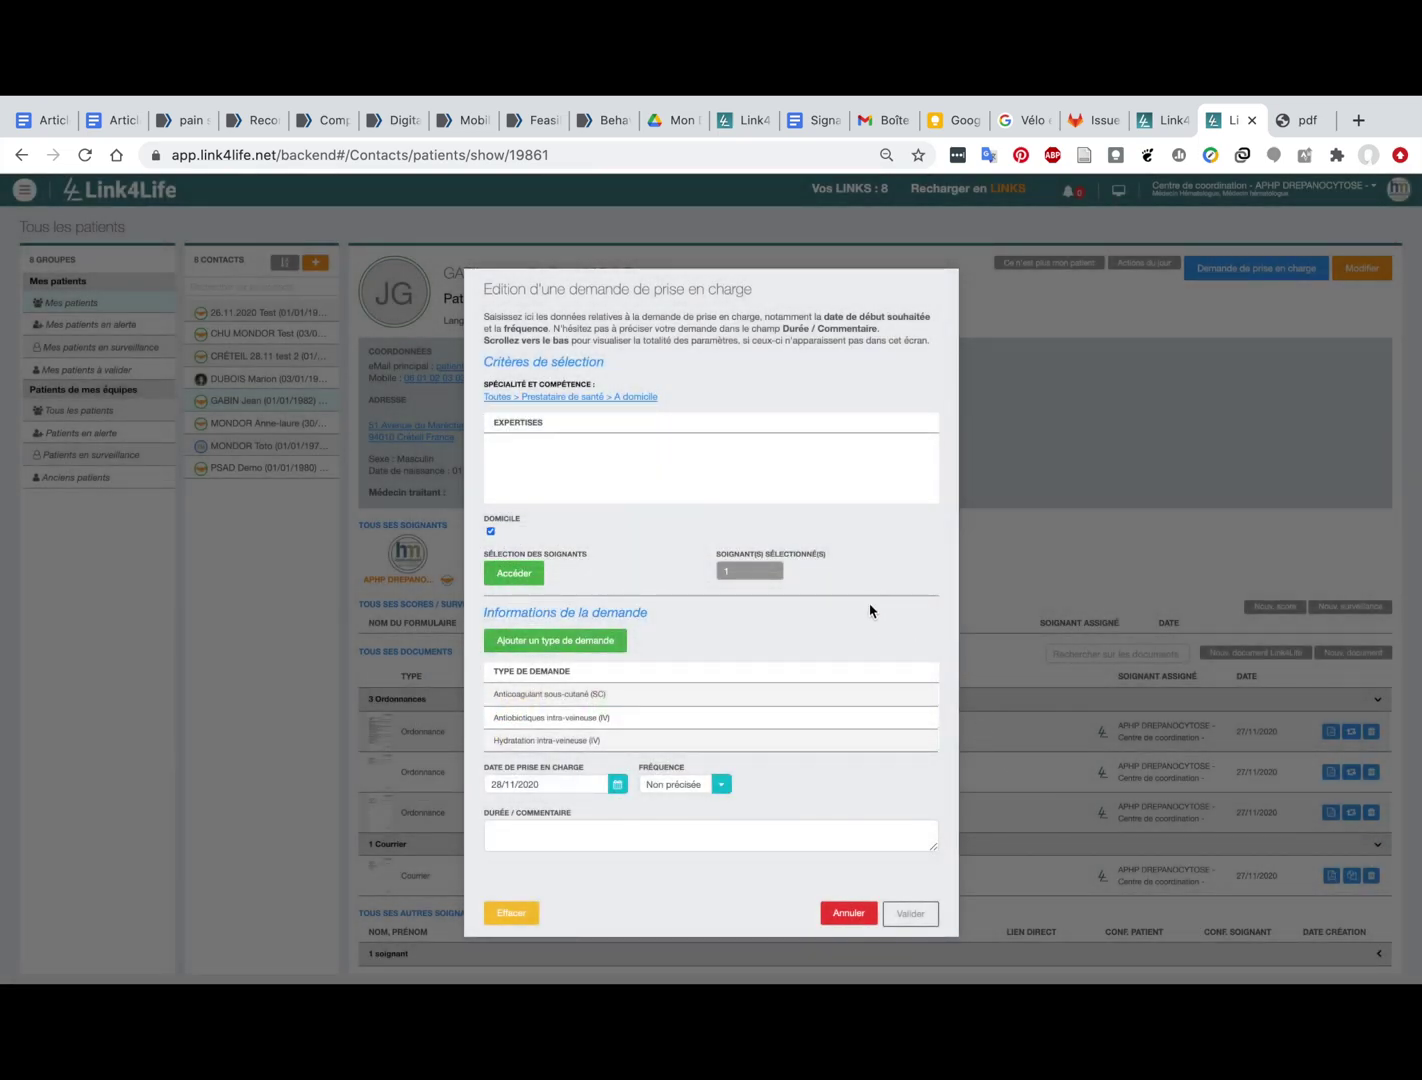
Step: Choose DREPADOM as the request type and keep 28/11/2020 as the start date
scroll(847, 701, down, 3)
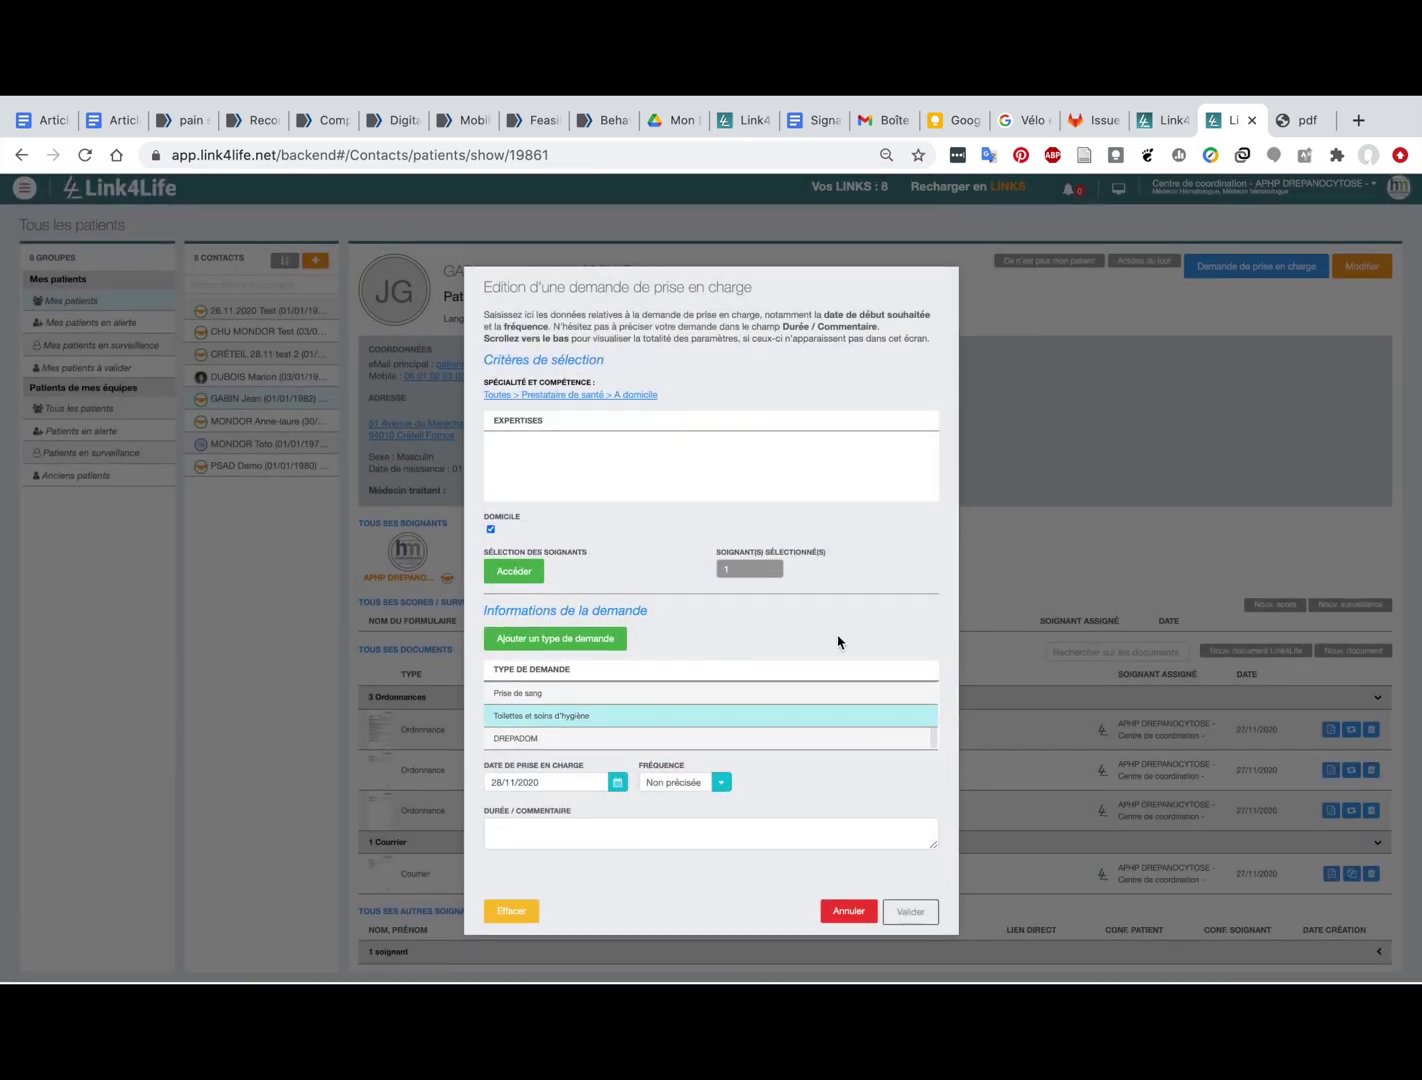
scroll(826, 726, down, 3)
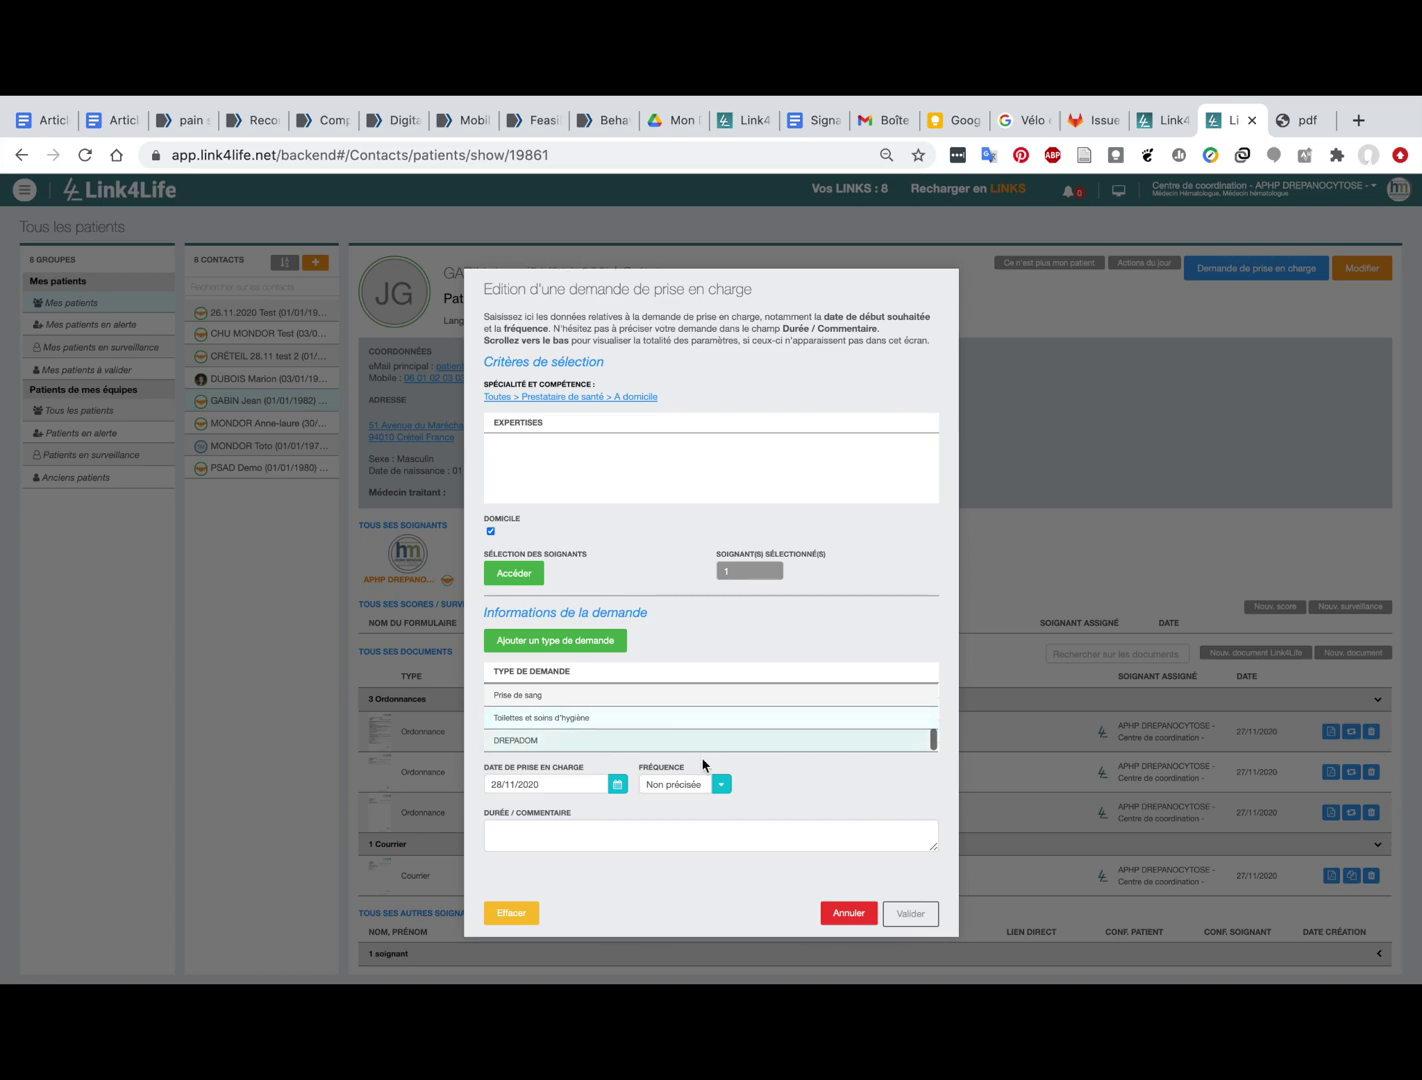
click(730, 745)
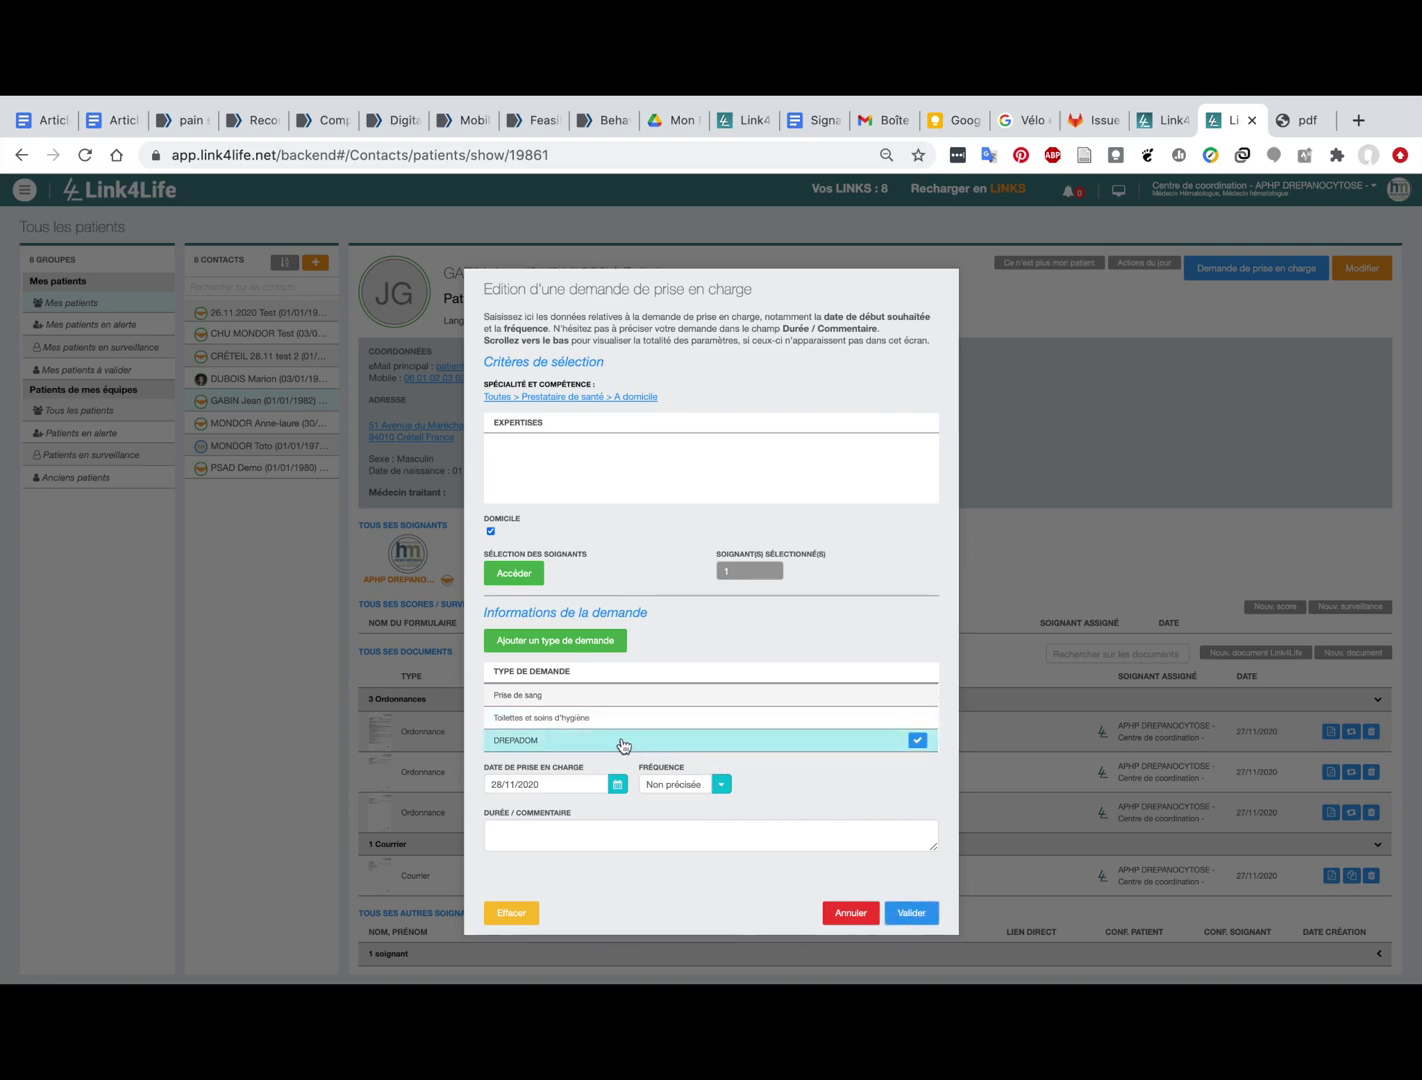
click(617, 784)
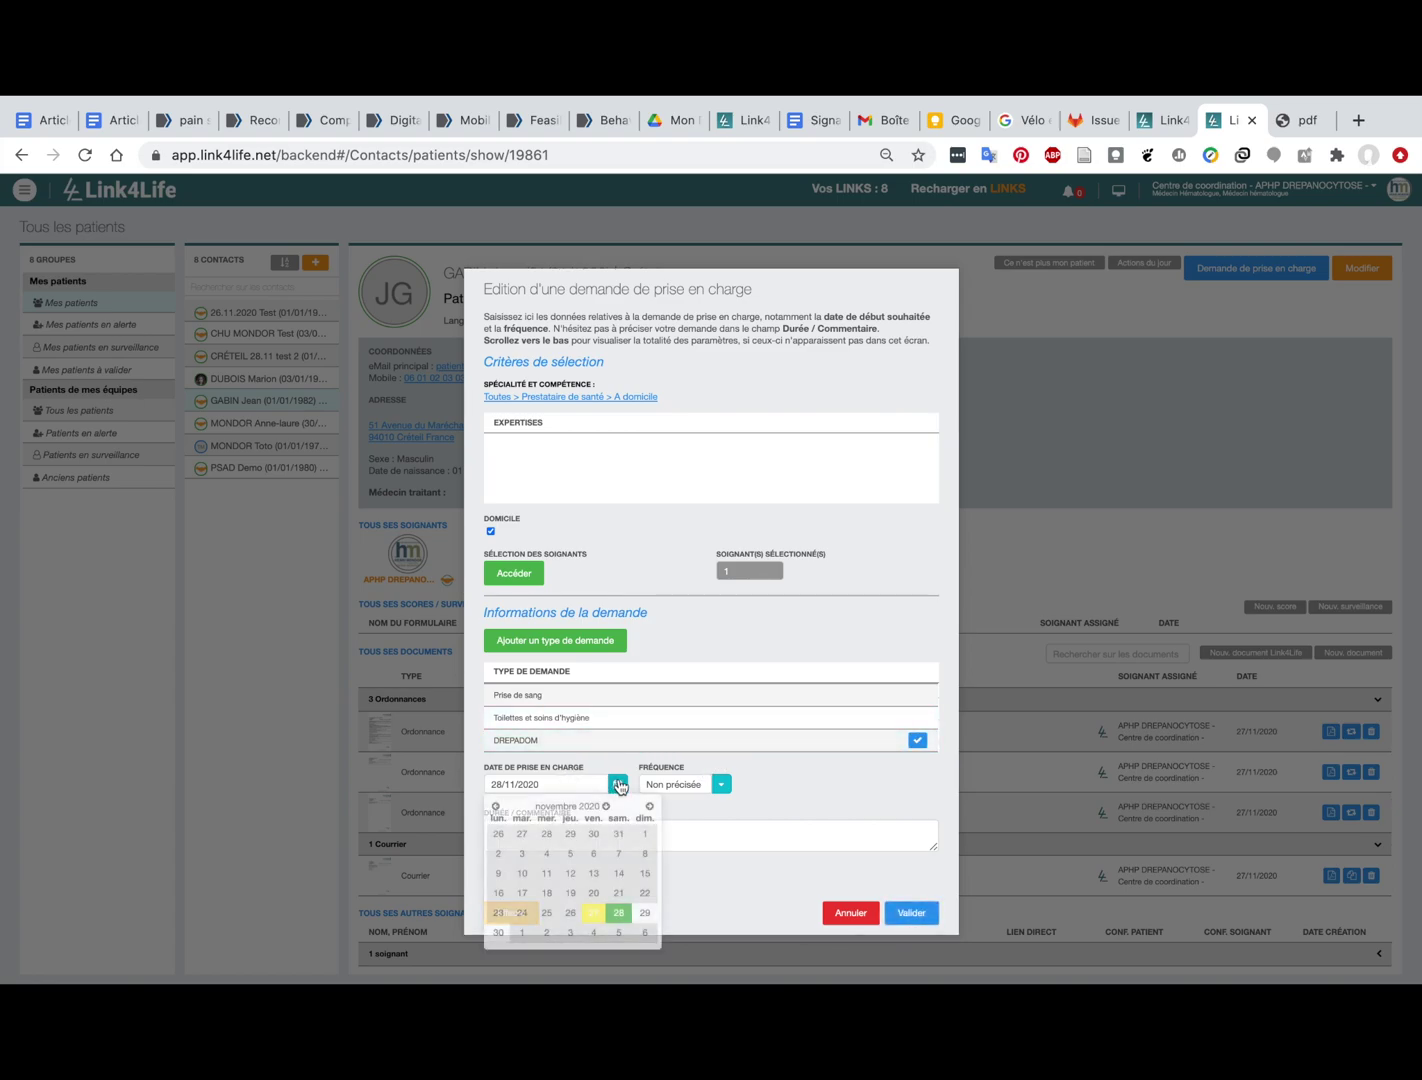
click(617, 914)
Step: Set the frequency to 2 fois par Jour and validate the home-care request
click(689, 787)
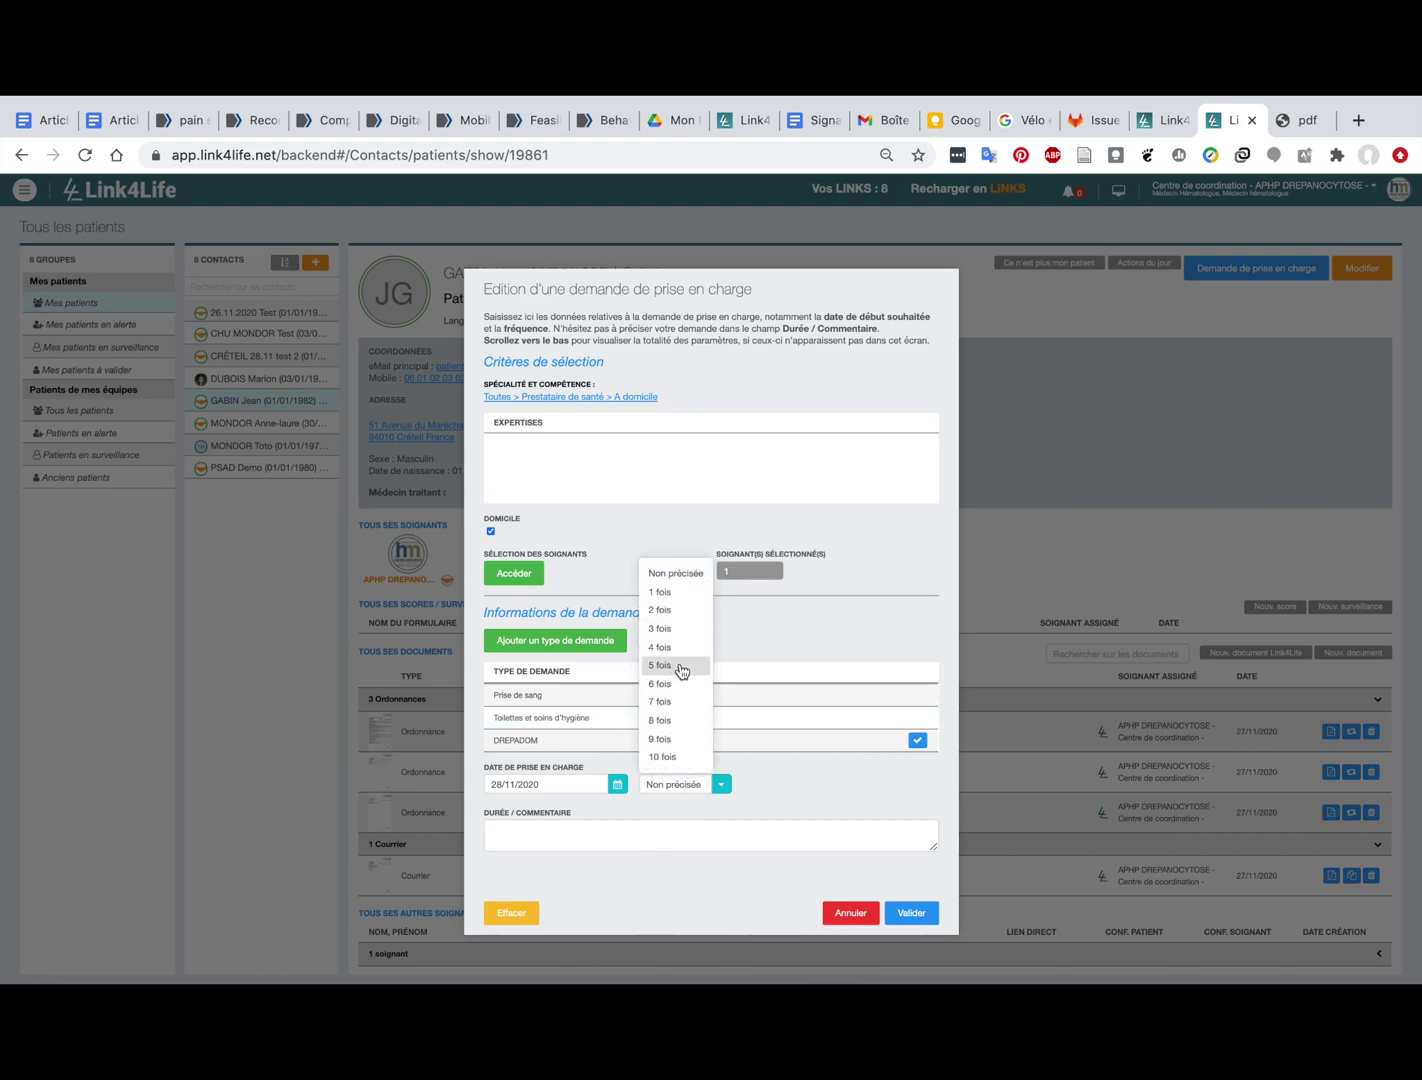
click(673, 610)
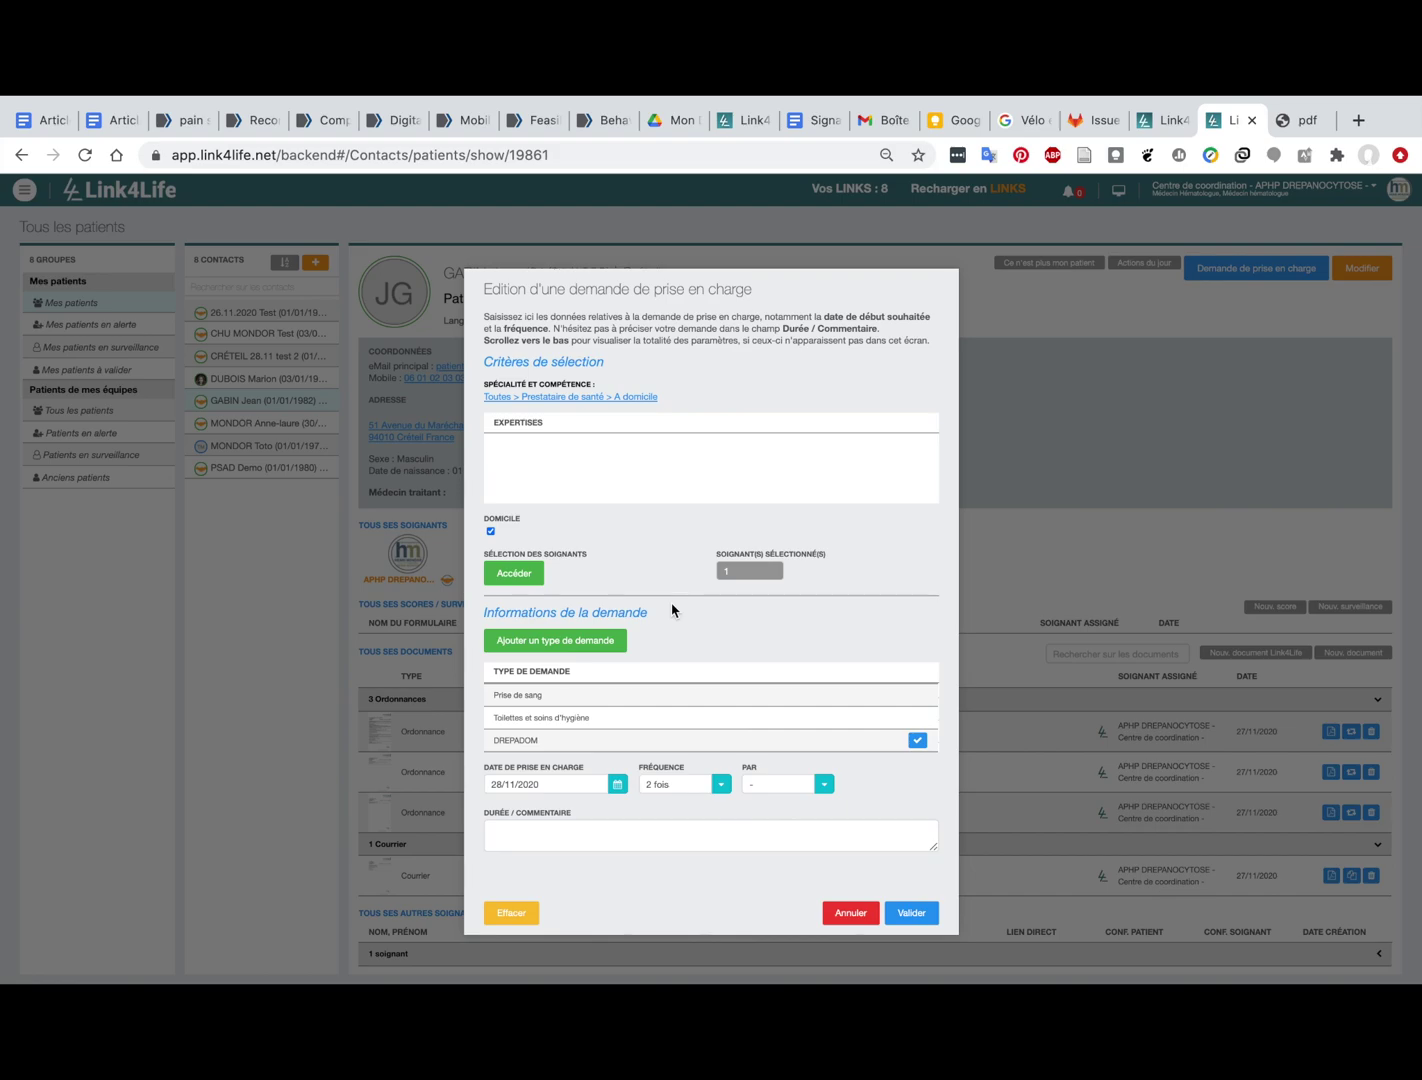
click(766, 785)
click(767, 828)
click(911, 915)
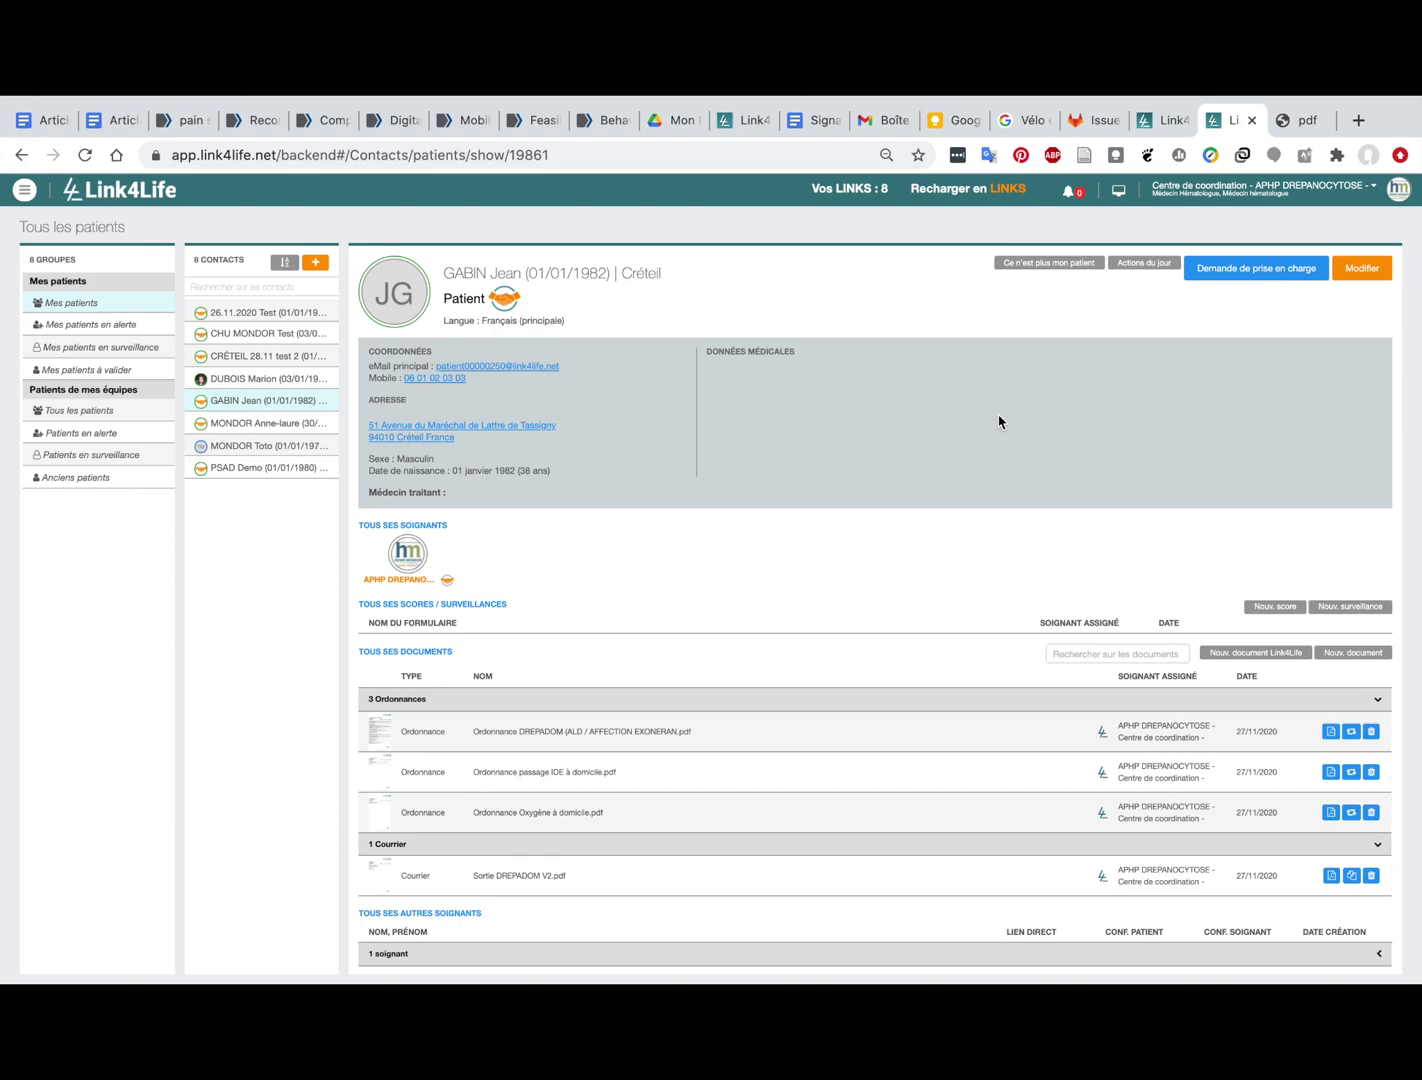
Step: Open app.link4life.net in a private window with the account email and password filled in
mouse_move(1136, 100)
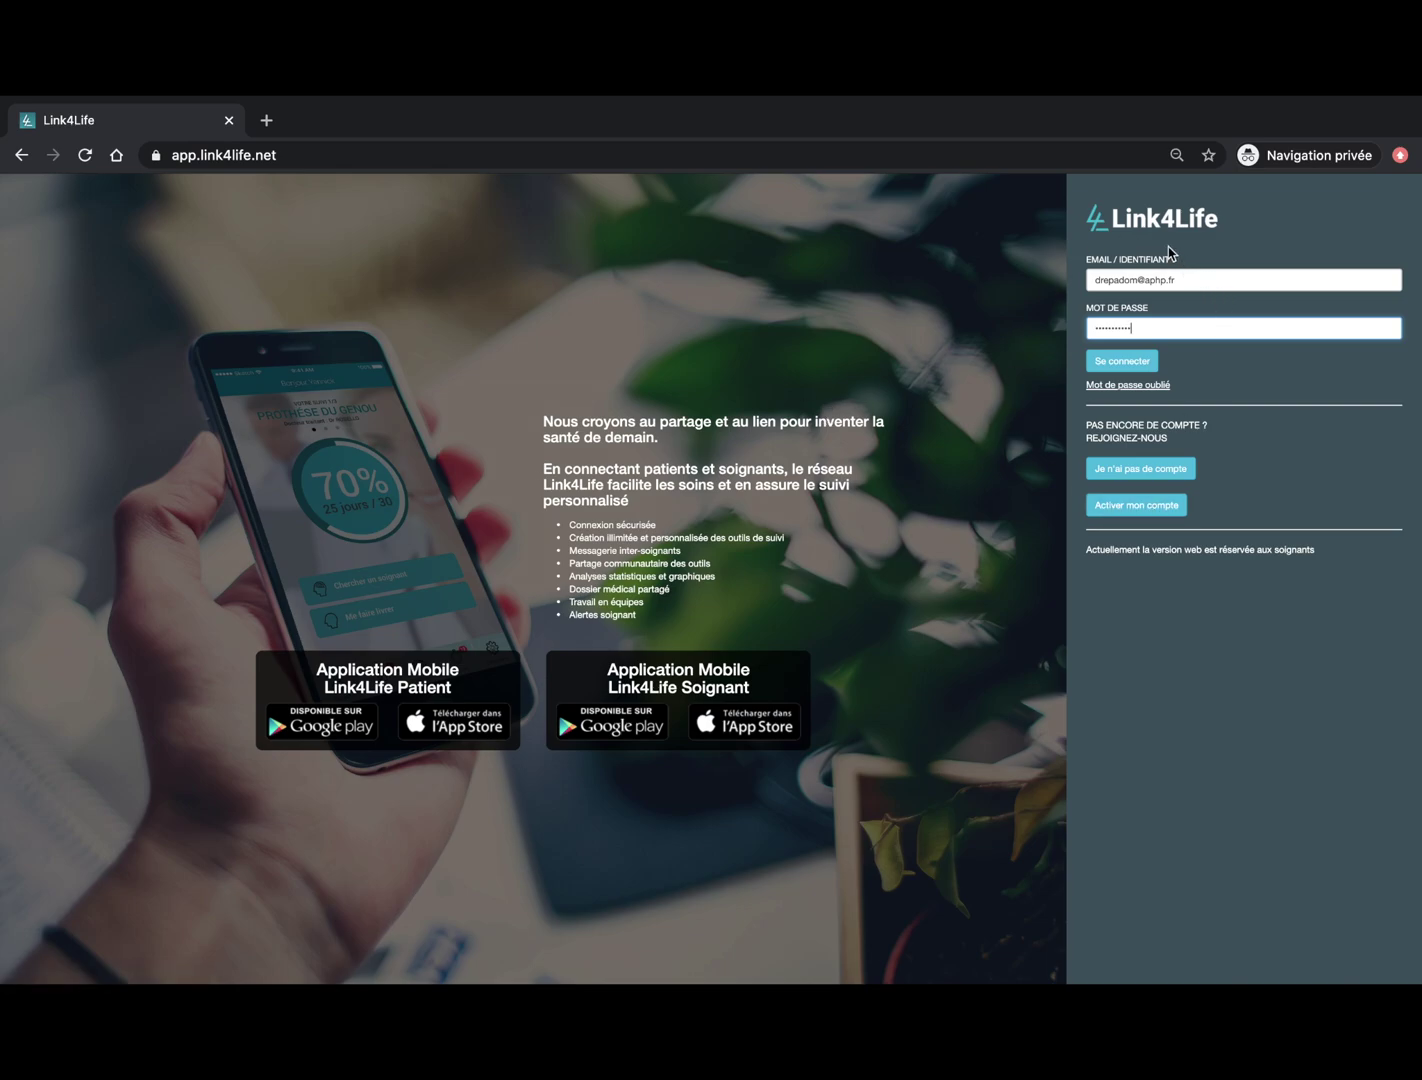
Step: Sign in as the coordination centre and show the 'Mes patients en alerte' group under Mes patients / Surveillances
click(1124, 364)
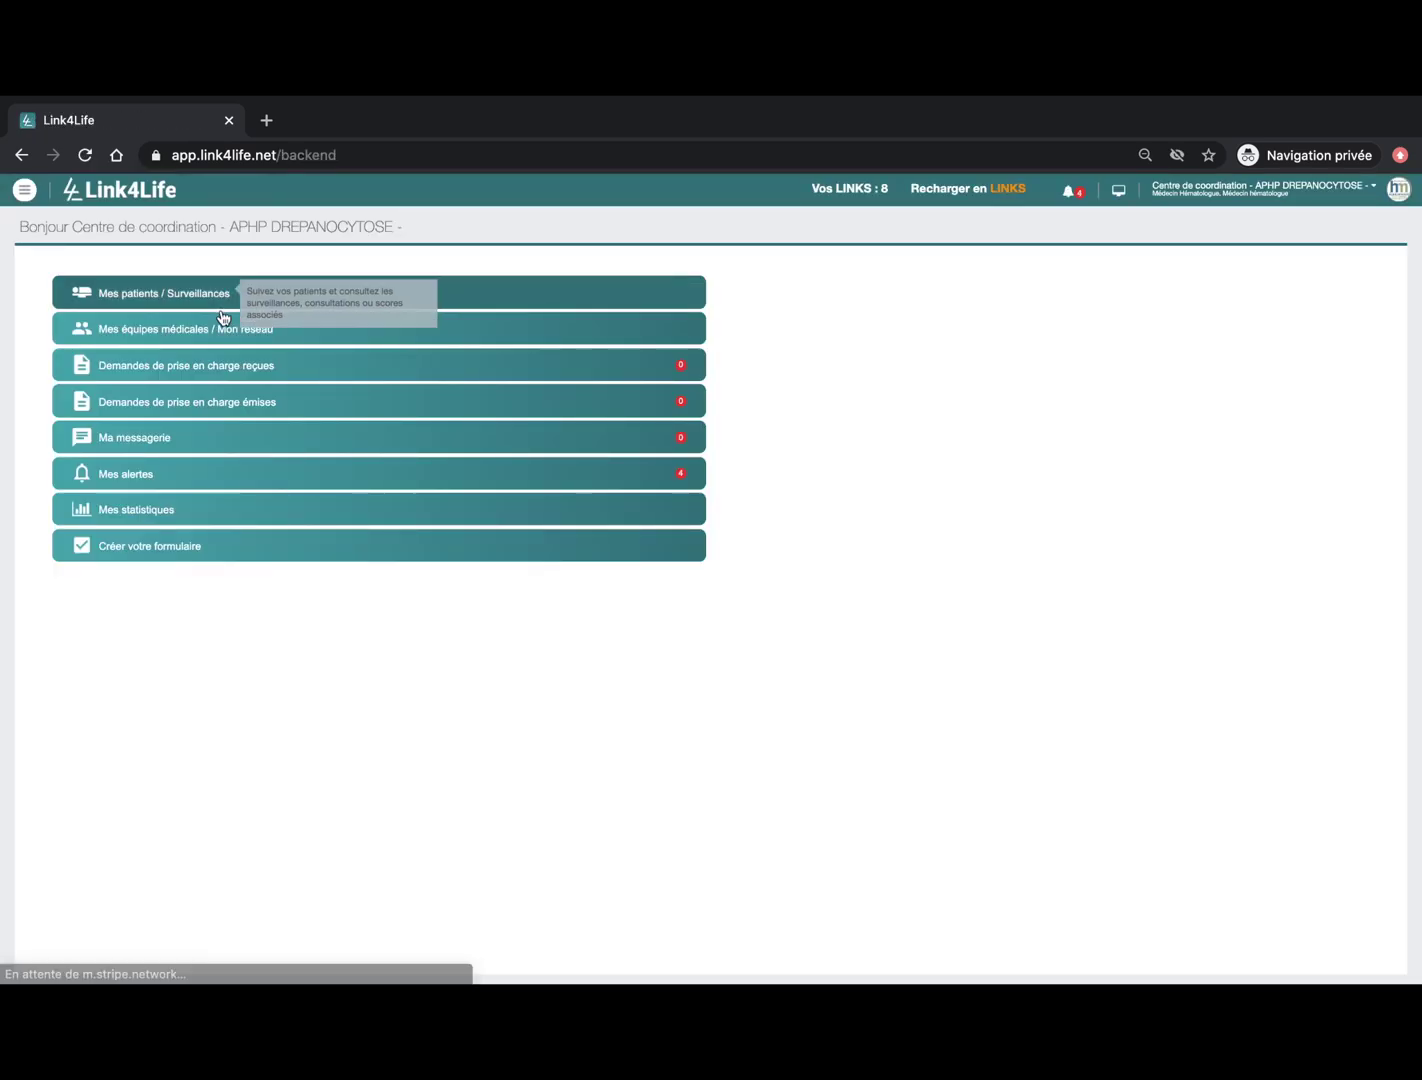
click(212, 303)
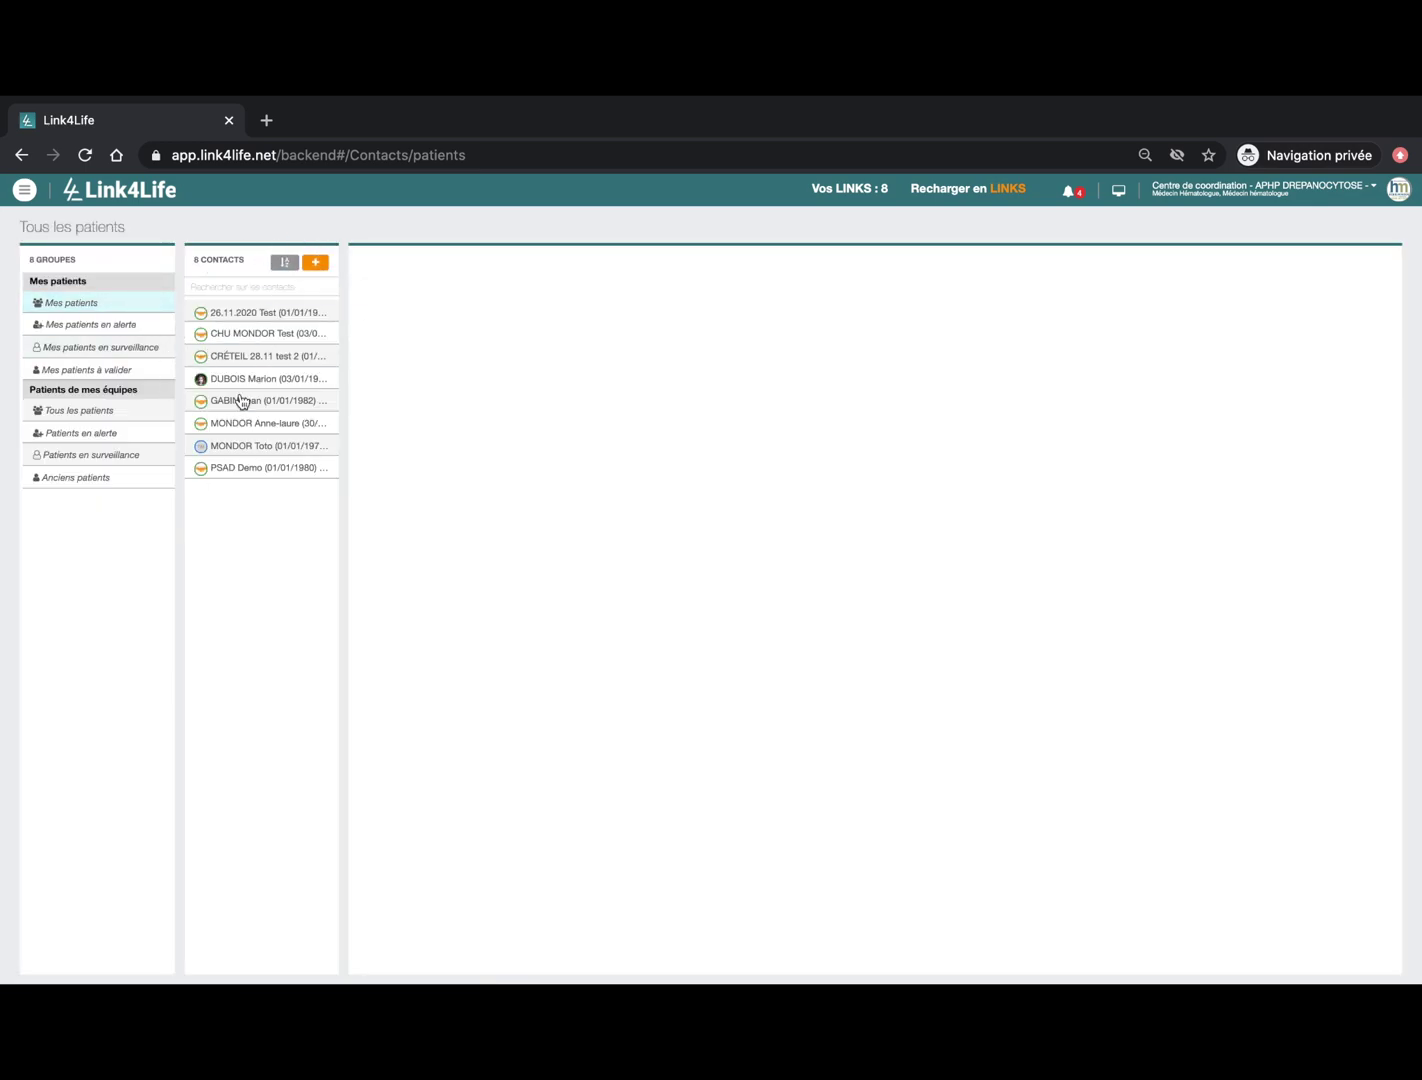
click(121, 326)
Step: Open the alerted patient's record and bring up validation of the ENS alert (6 above maximum 5)
click(258, 315)
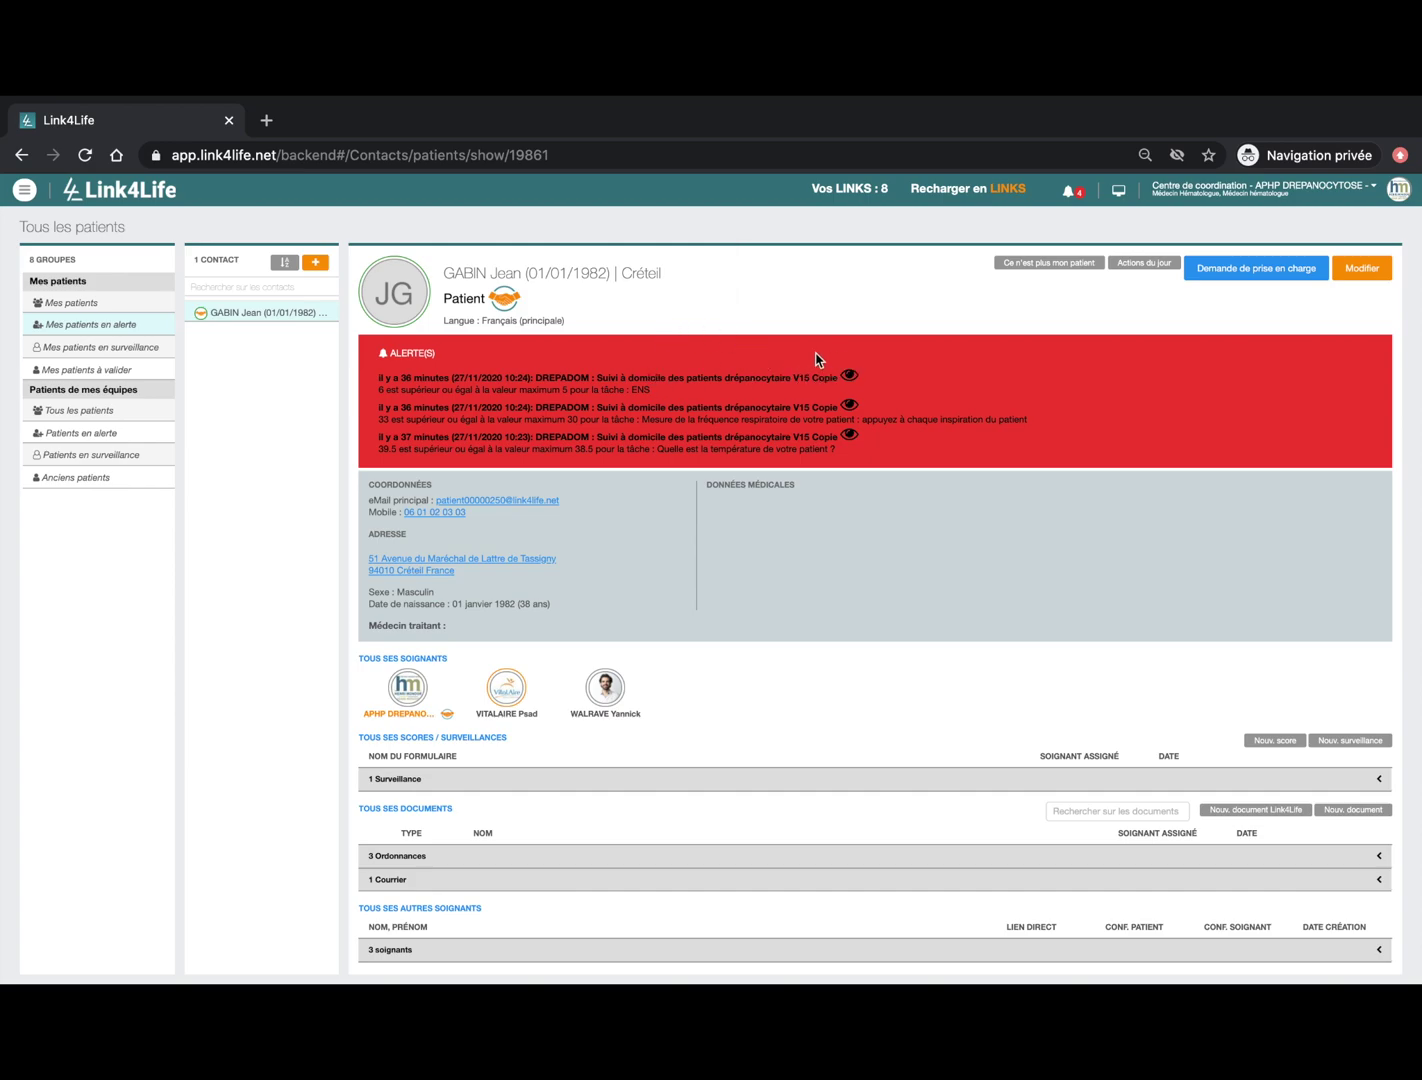
click(850, 380)
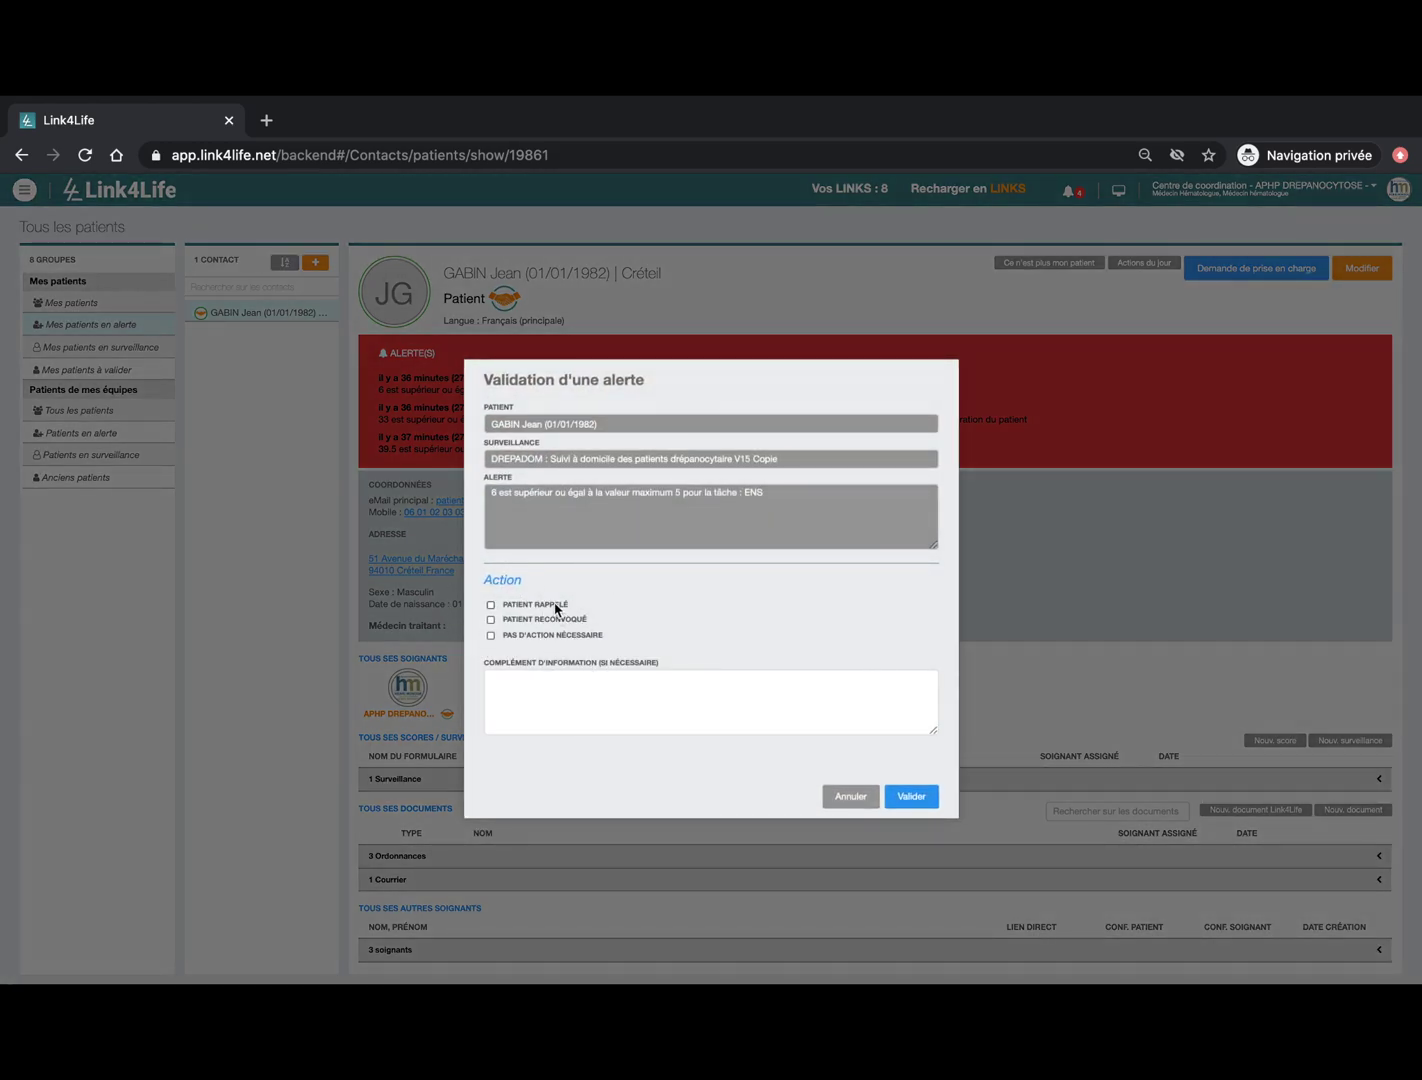
Step: Validate the ENS alert with the note 'Patient ré-hospitalisé', moving on to the next alert
click(541, 700)
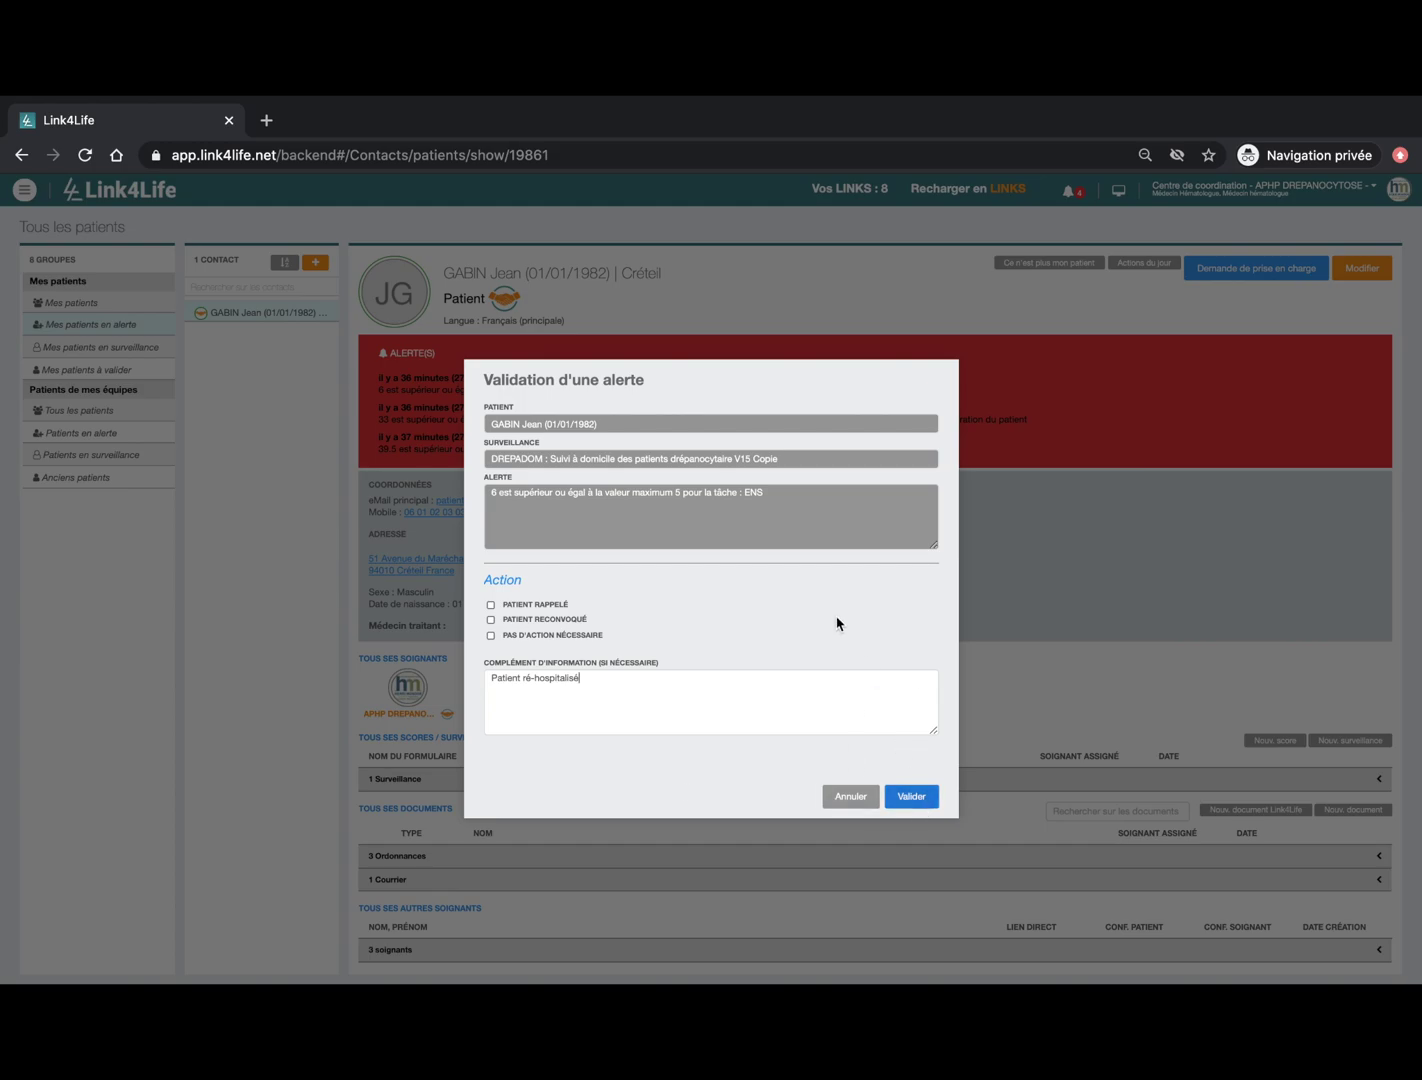
click(915, 798)
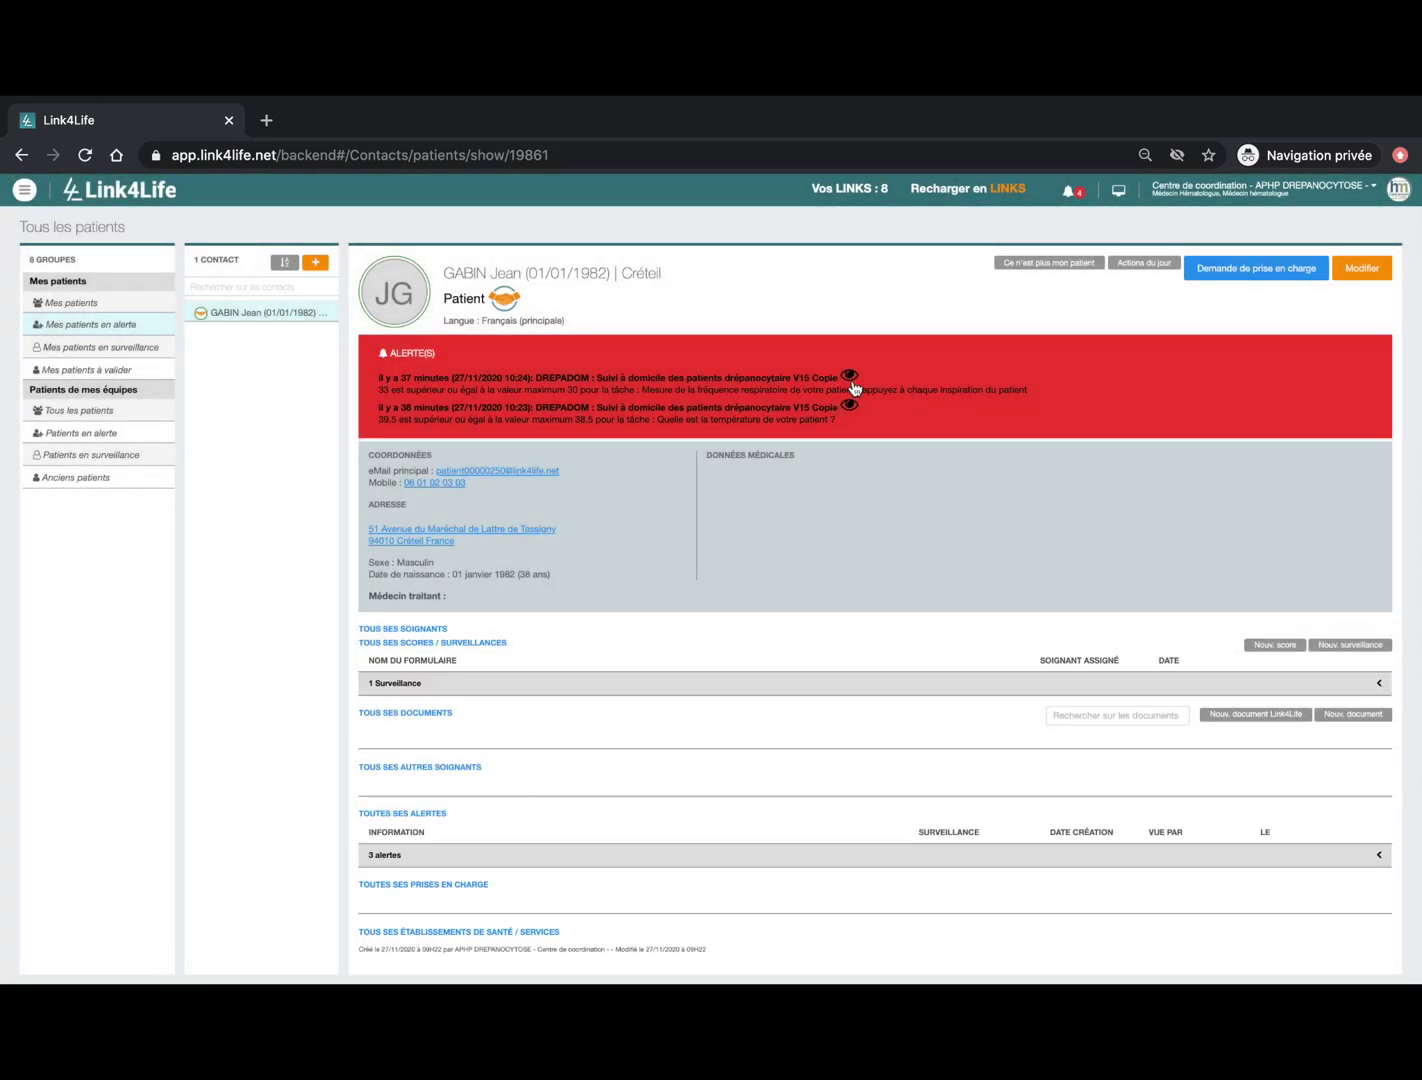
click(853, 378)
Step: Validate the two remaining alerts so none are left on the record
click(915, 801)
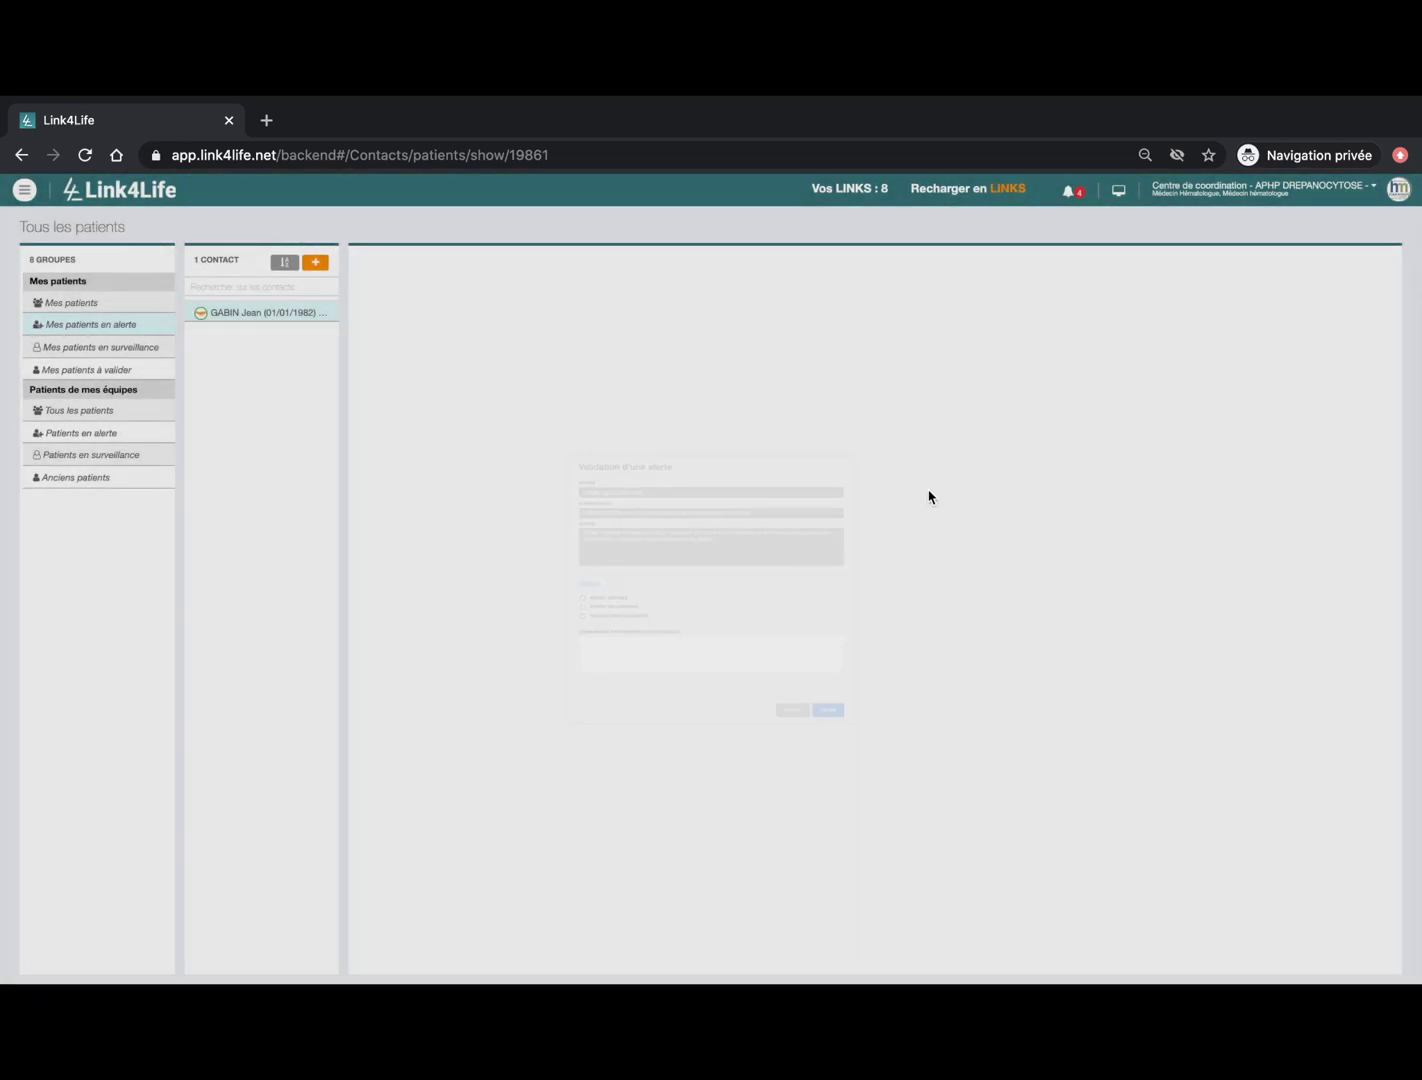
click(850, 378)
click(905, 800)
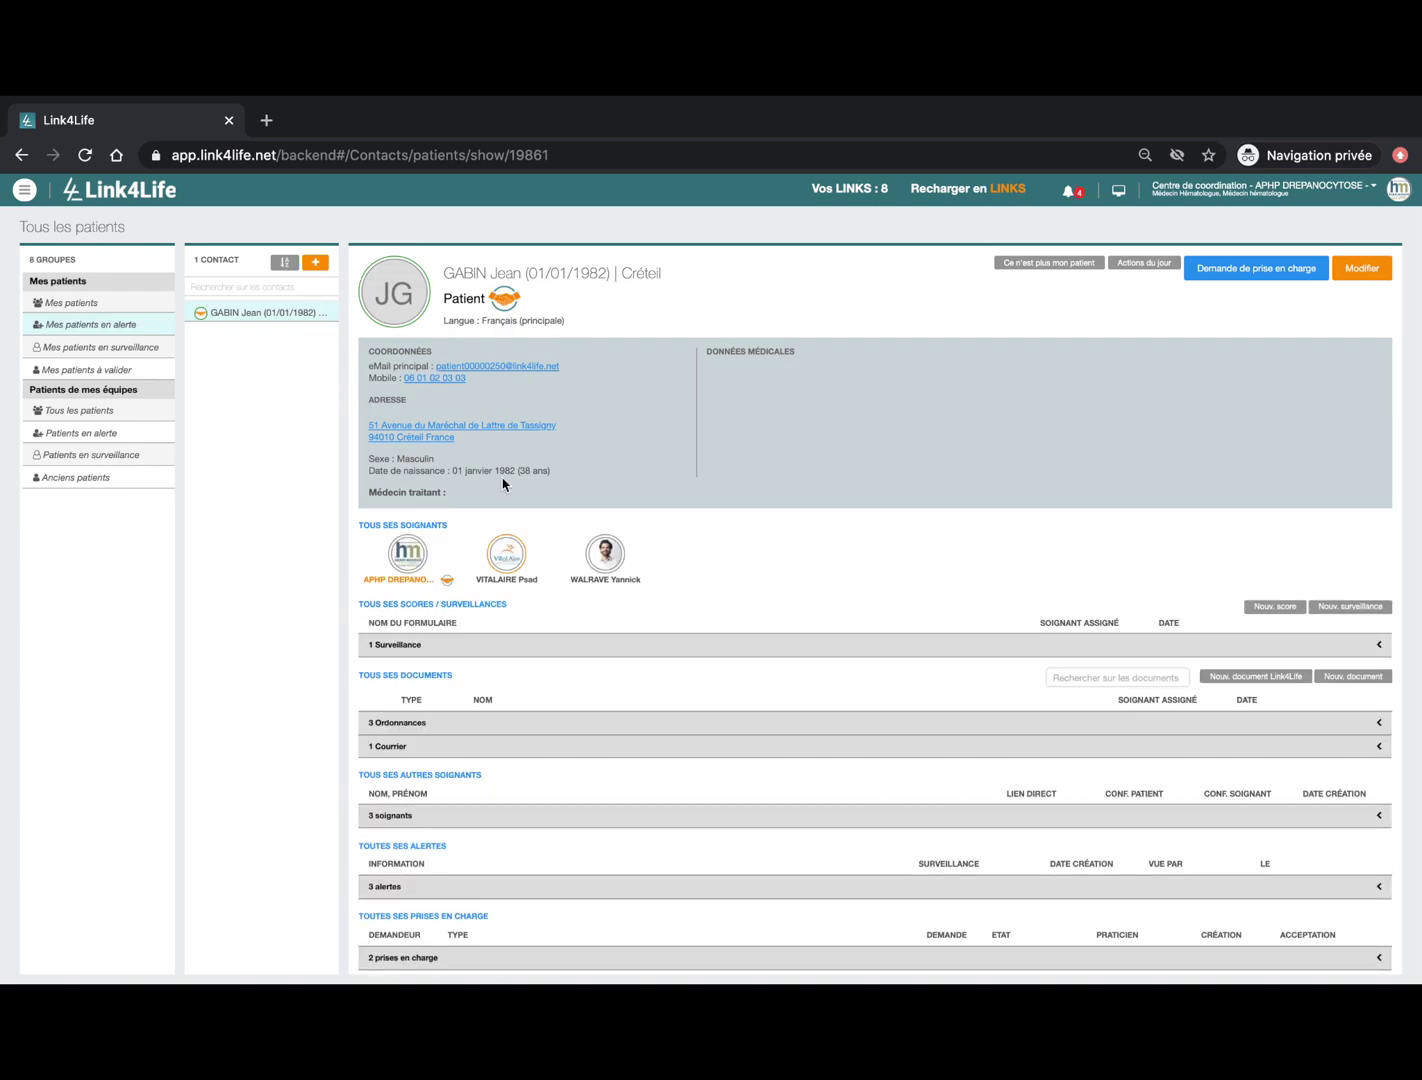
Step: Return to the full Mes patients list and search the contacts for the patient by name
click(73, 309)
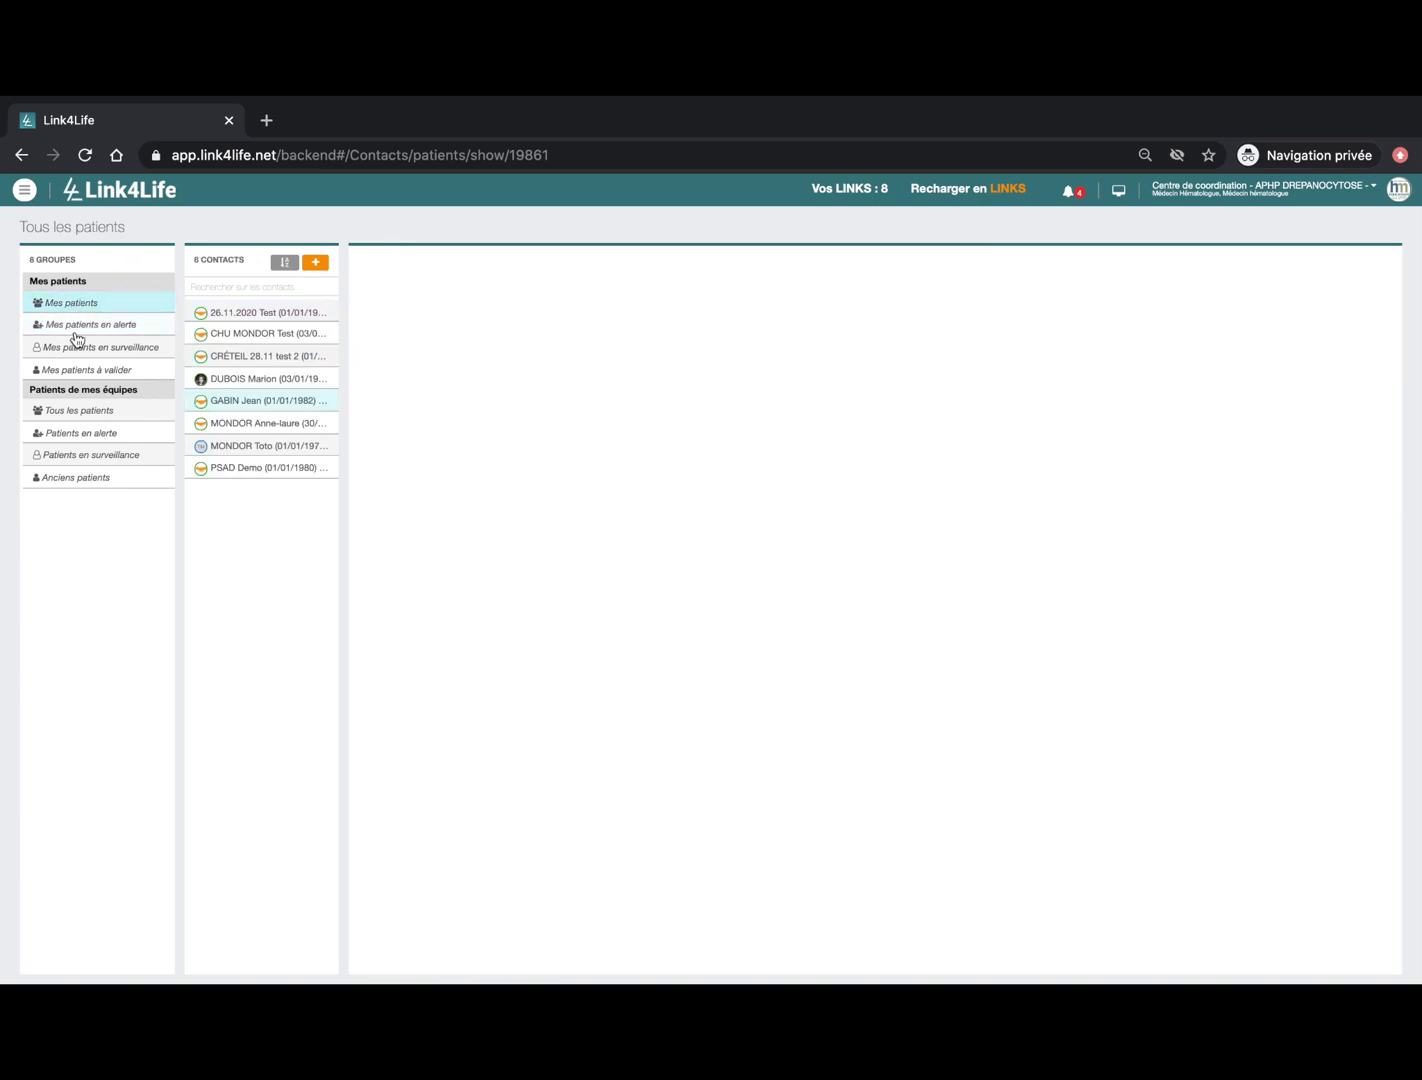
click(113, 326)
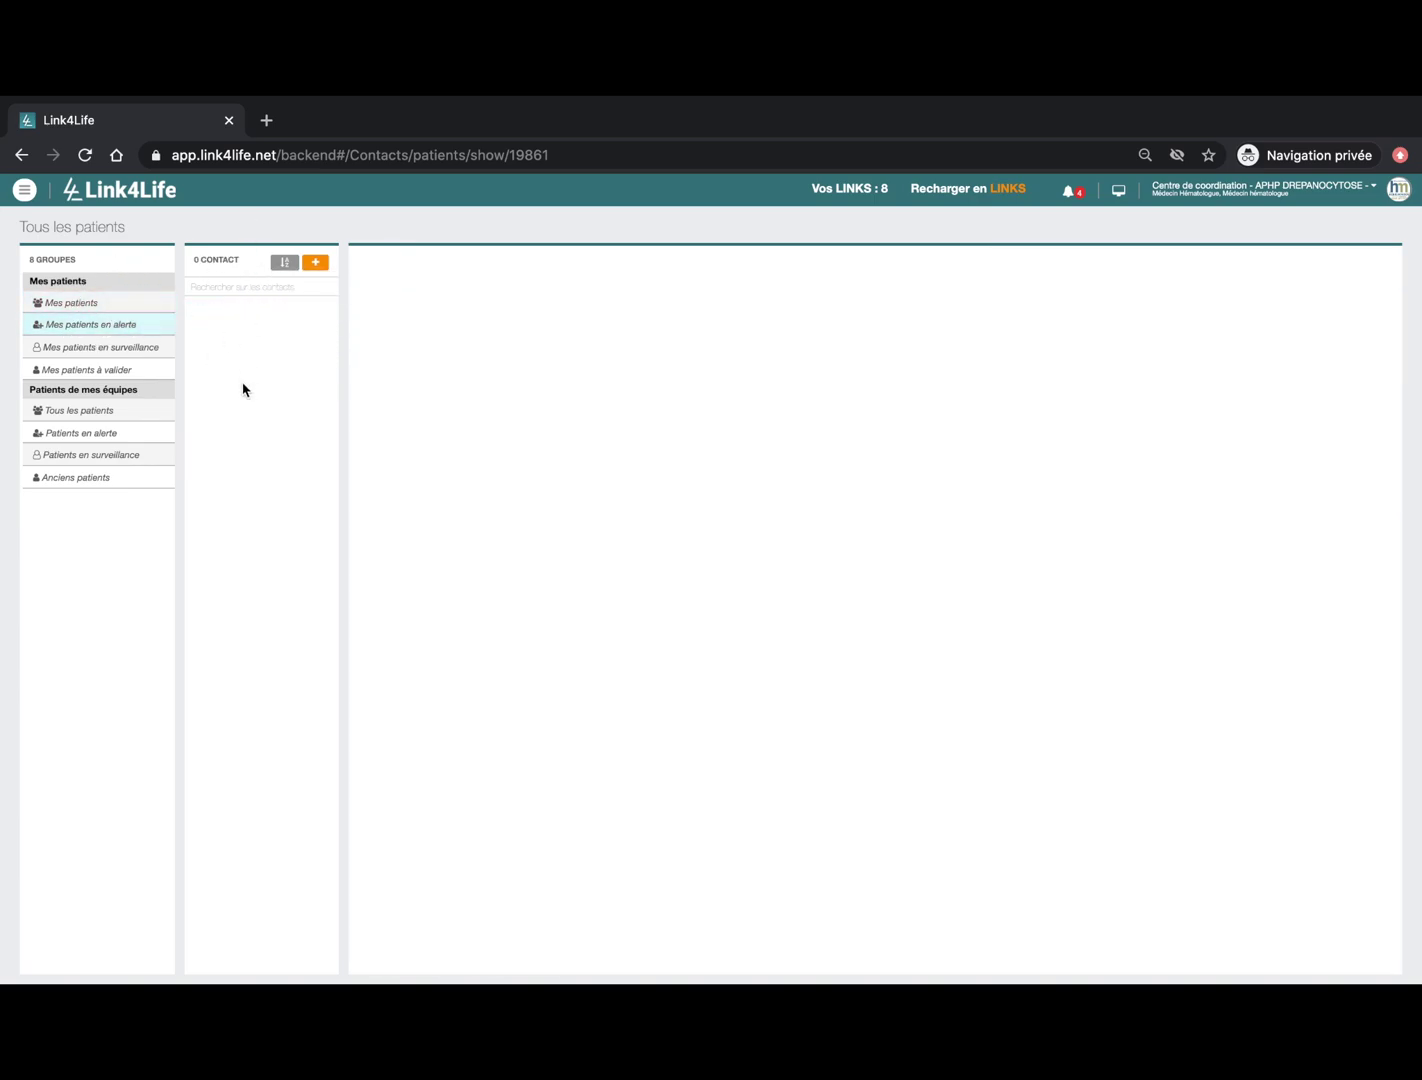
click(100, 321)
click(140, 306)
click(258, 281)
text(gabi)
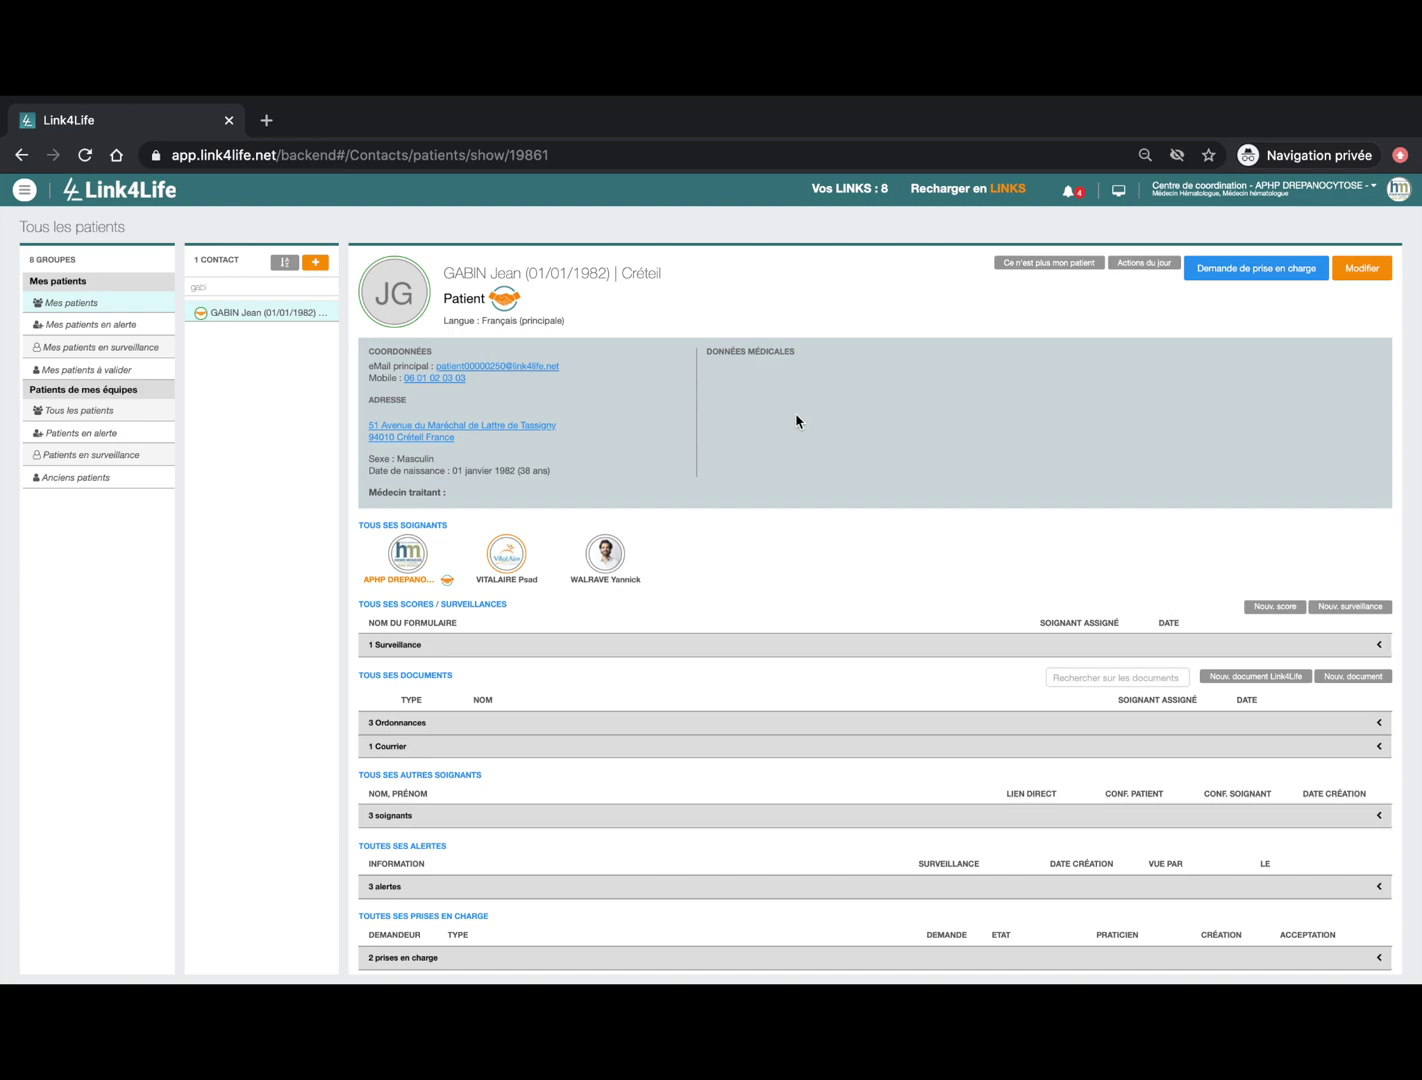
scroll(797, 421, down, 1)
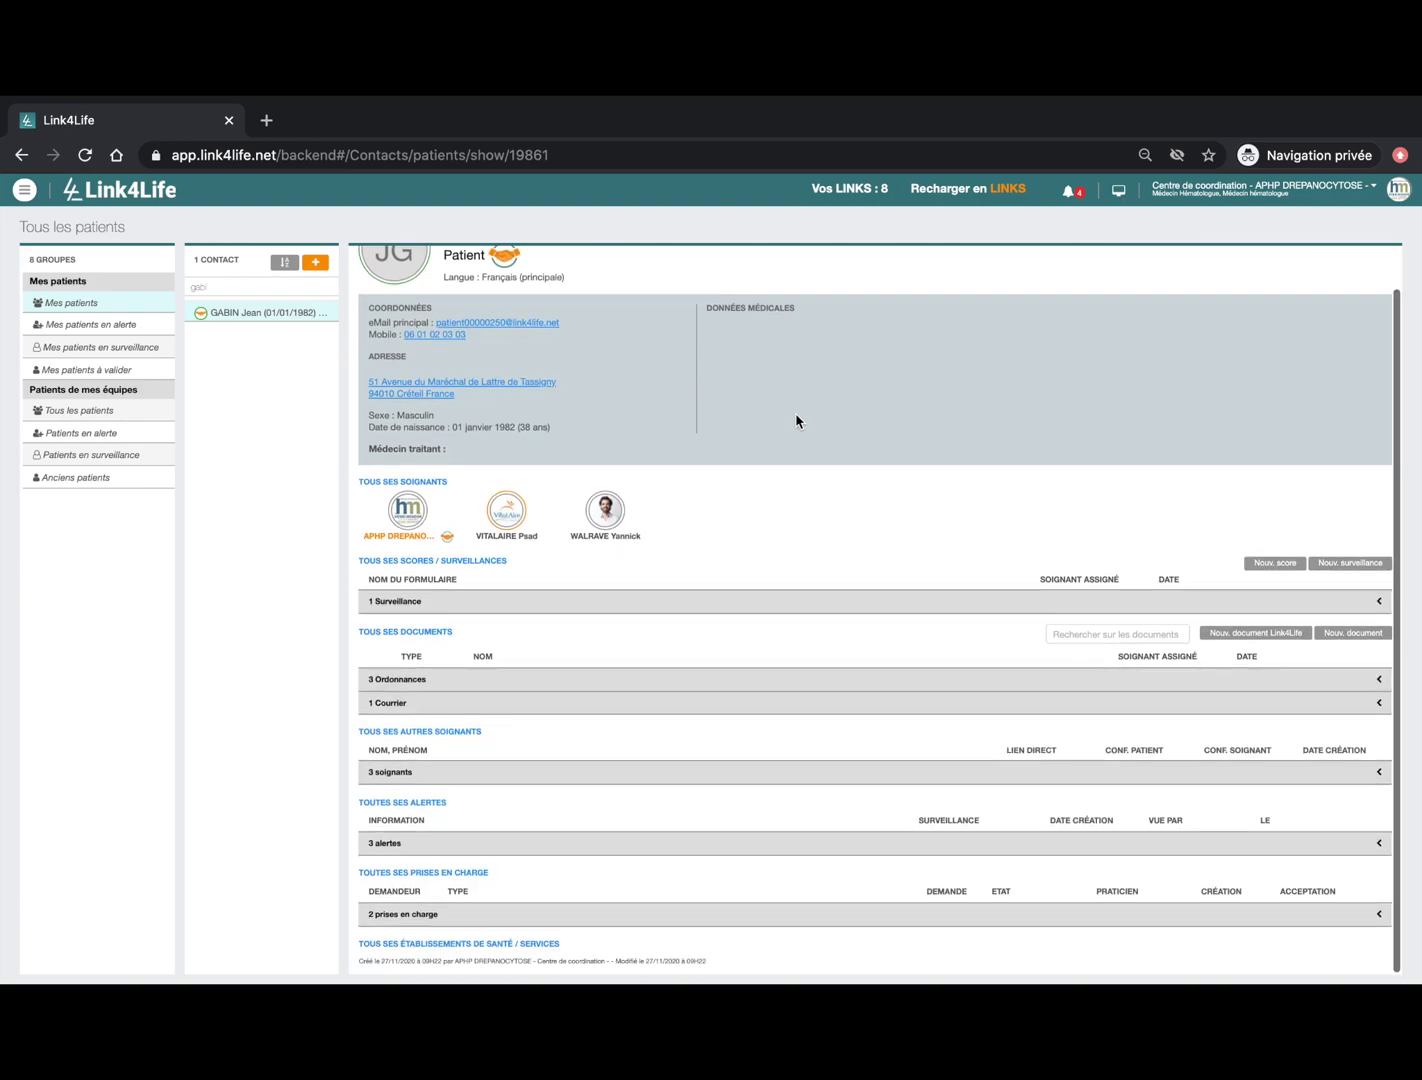
scroll(797, 421, up, 1)
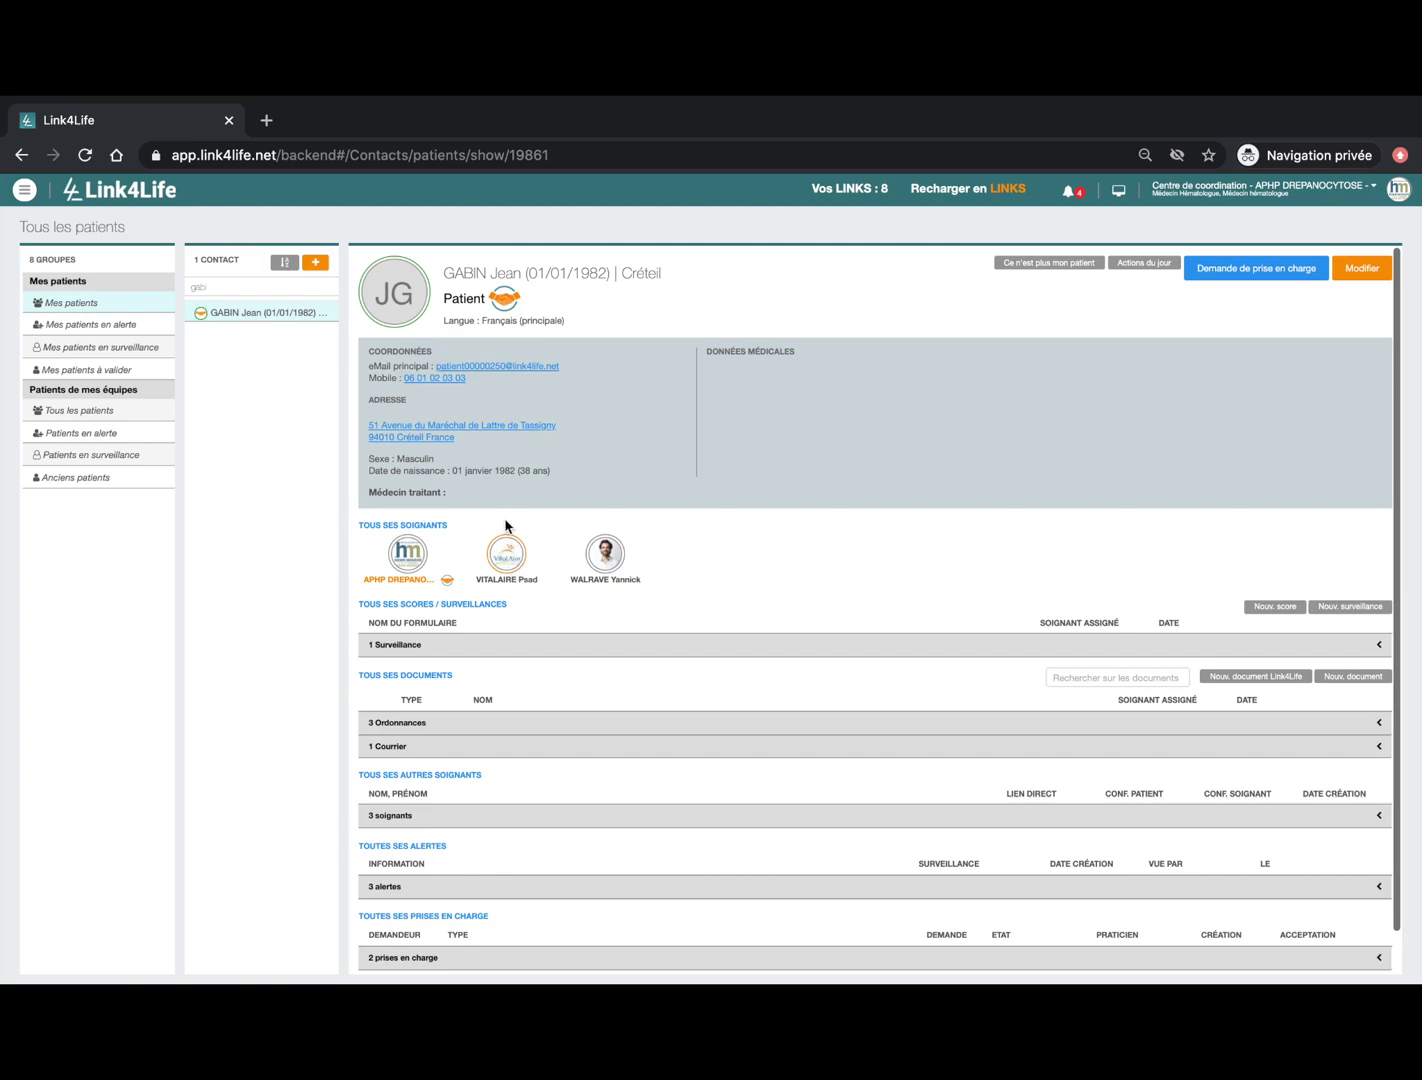
Step: Message VITALAIRE Psad that the patient was hospitalised today at Mondor, then close the conversation
click(510, 558)
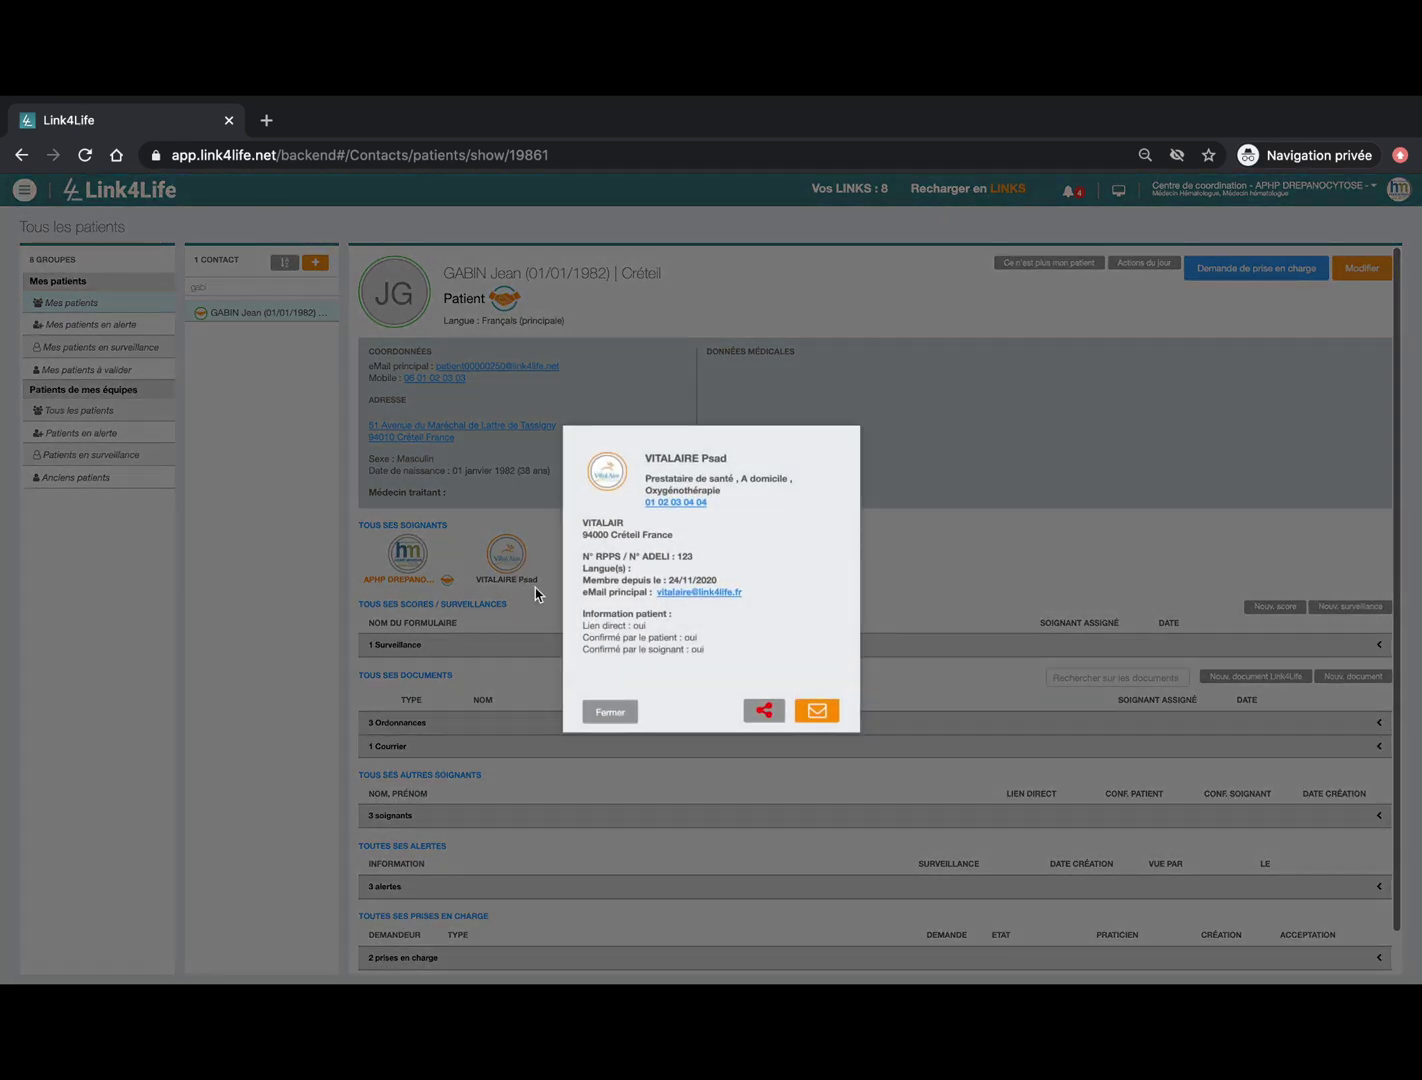
click(816, 711)
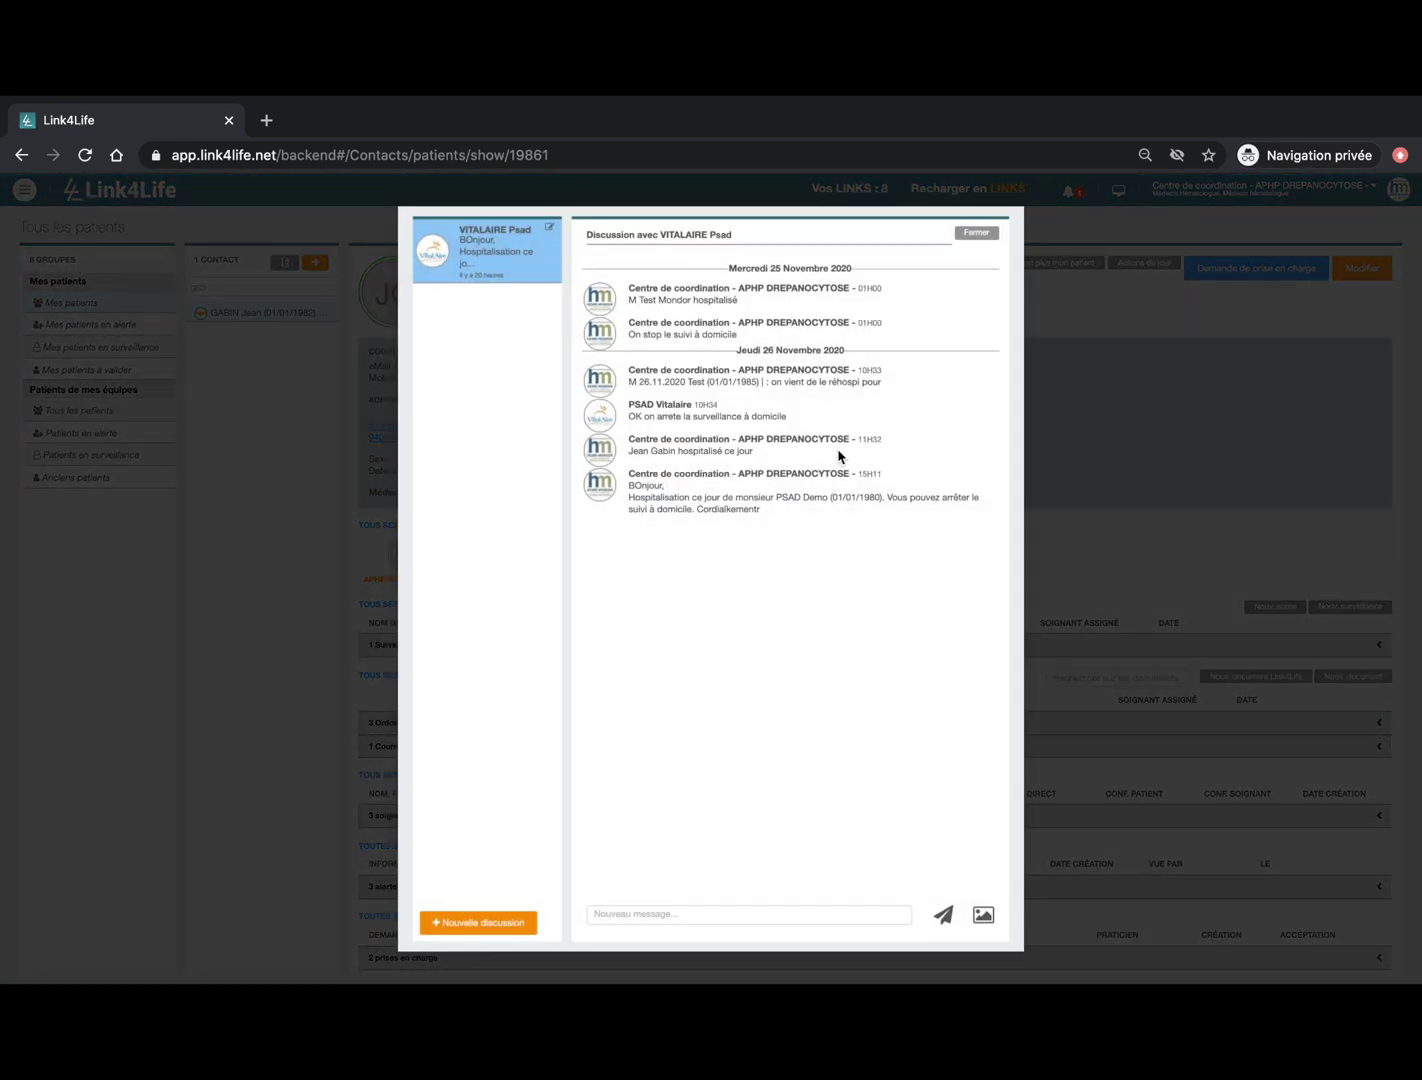
click(627, 913)
text(Je)
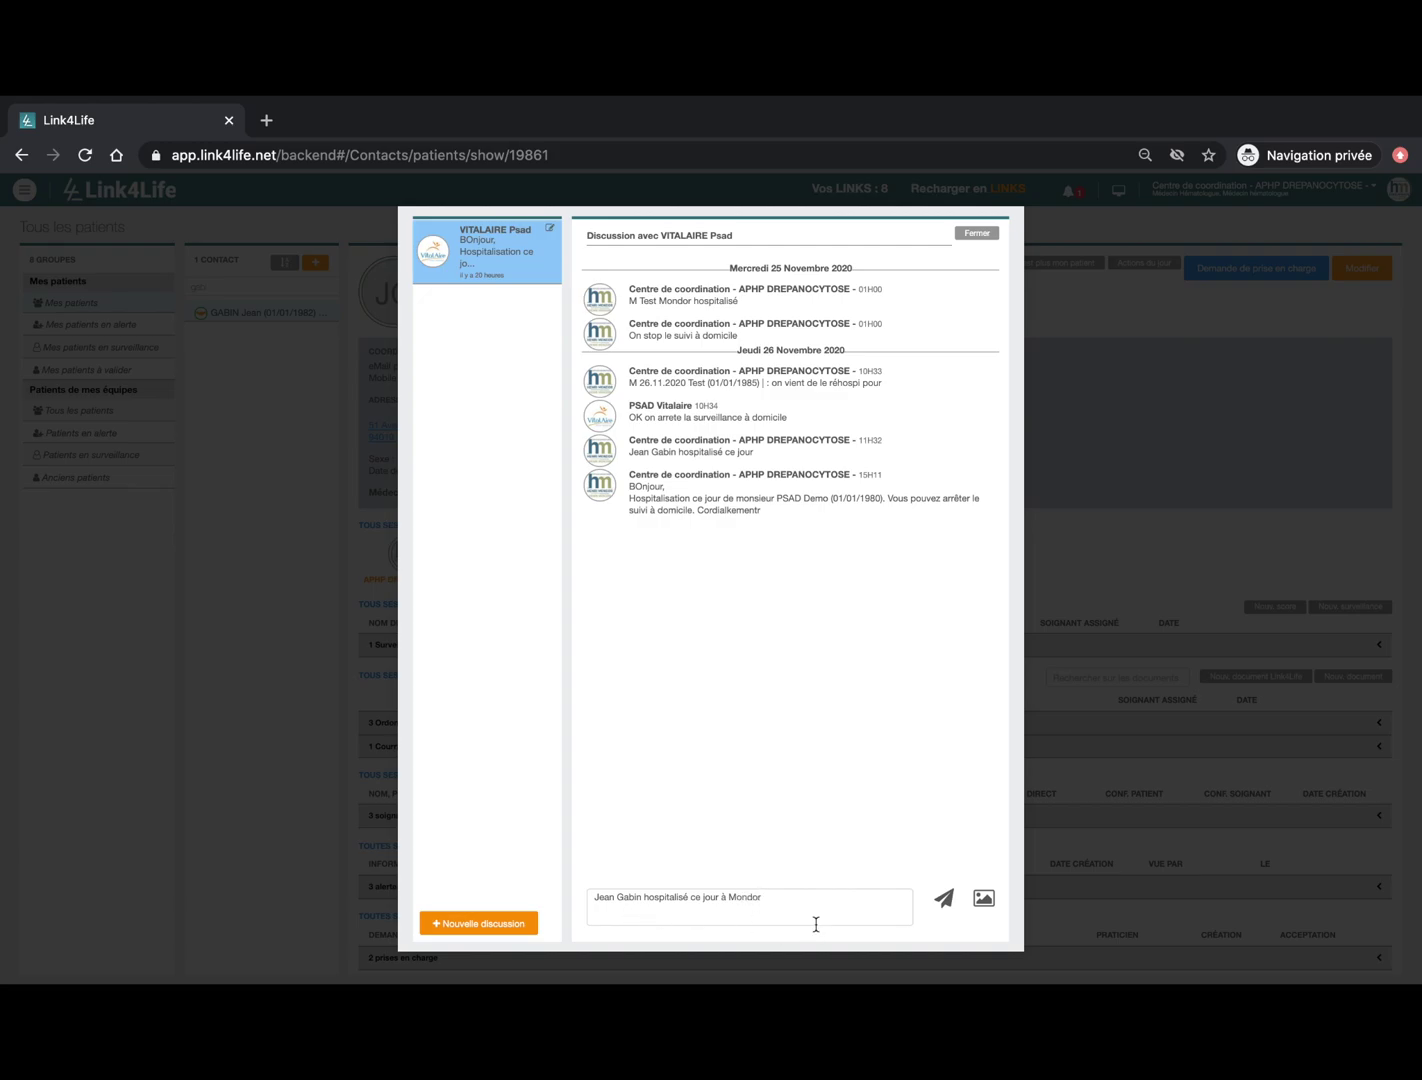
click(944, 898)
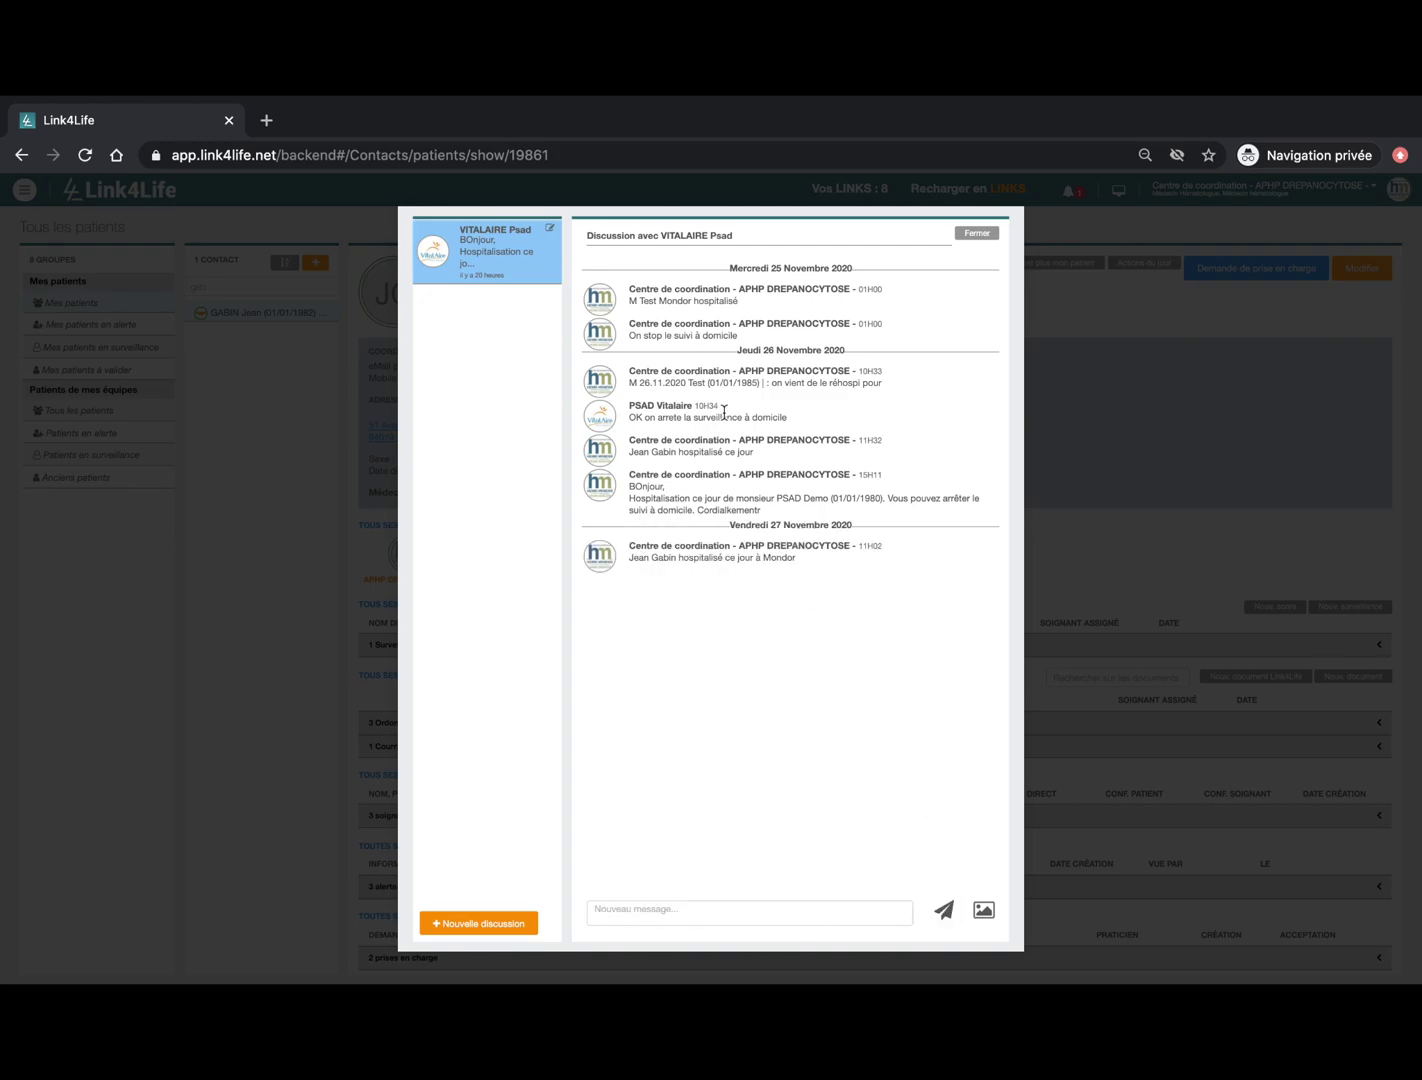
click(978, 233)
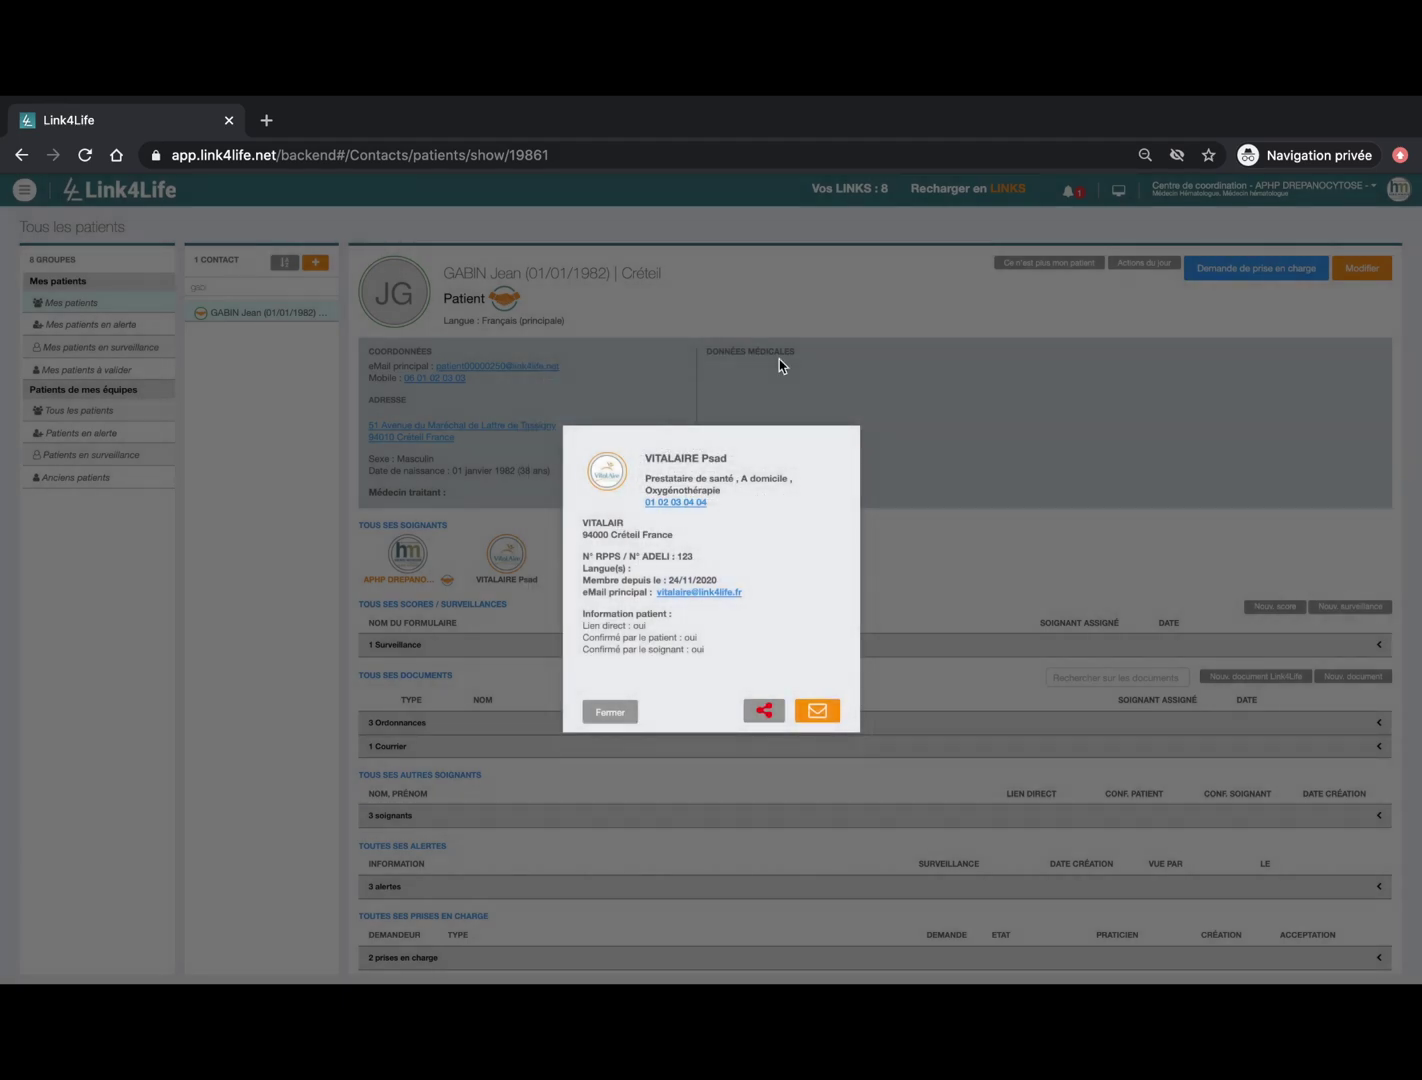